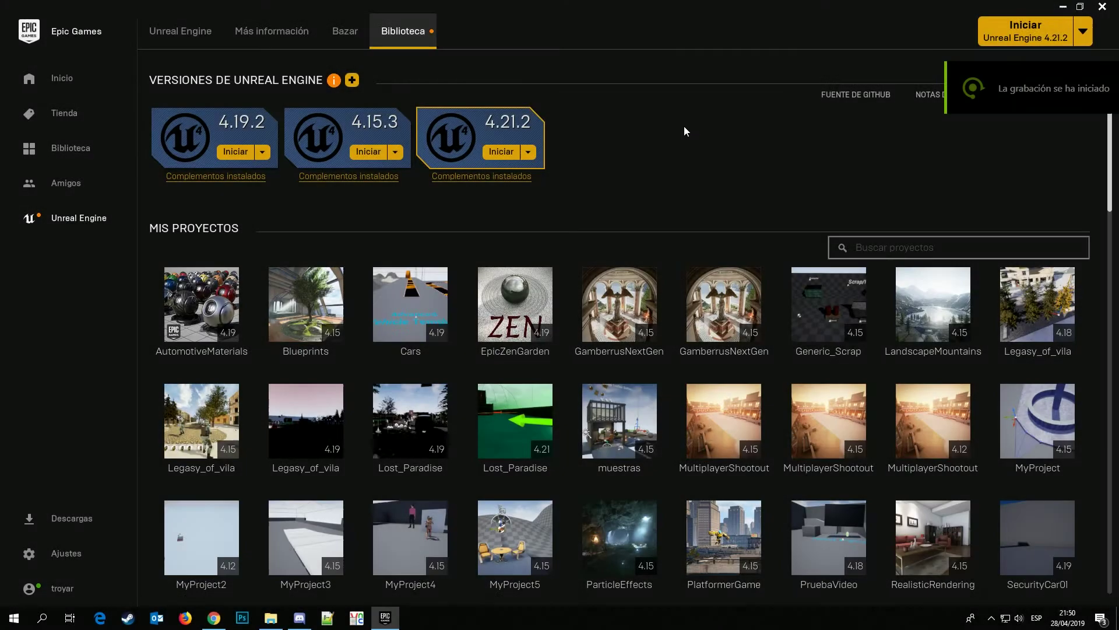
# Launch Unreal Engine 4.19.2 from the Library and go to the project browser's new-project page.
pyautogui.click(231, 151)
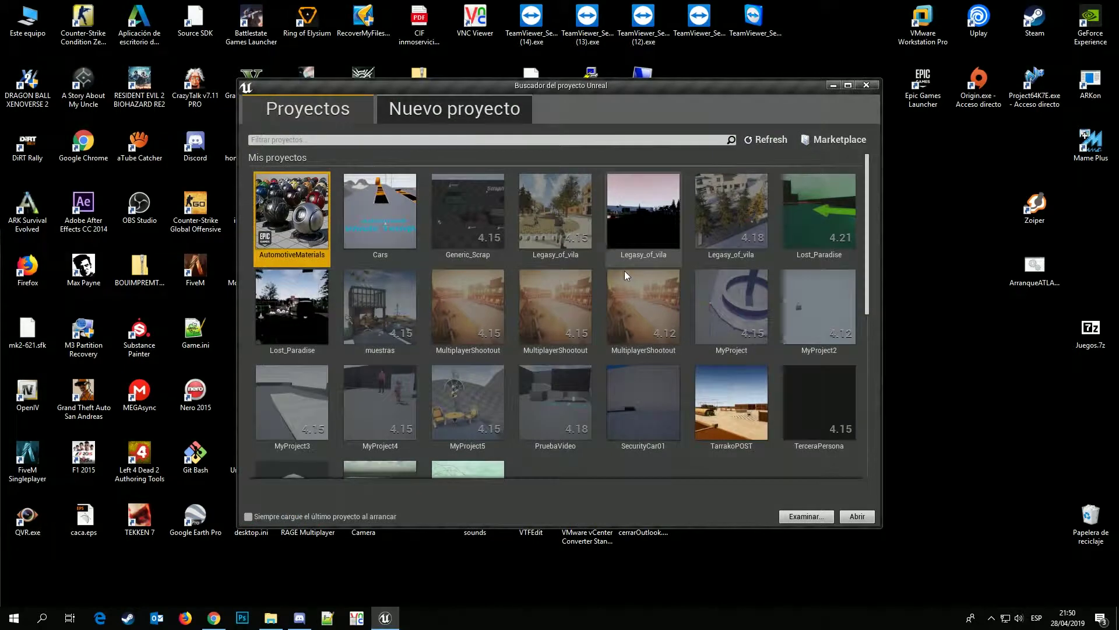
pyautogui.click(495, 112)
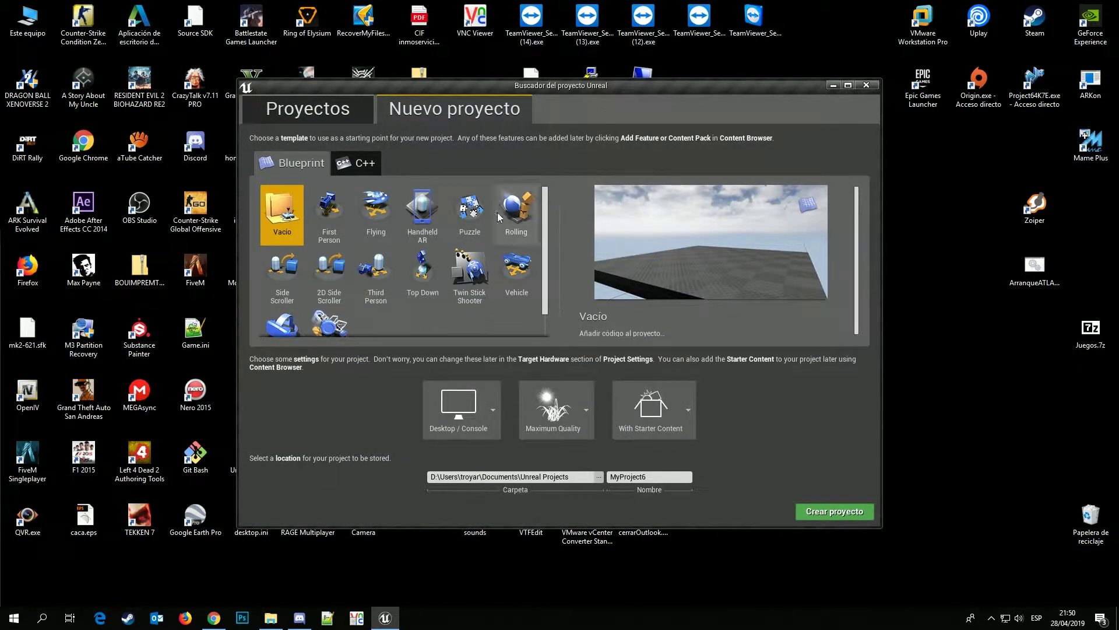
# Create a Vehicle Blueprint template project named NuevoSedan.
pyautogui.click(515, 273)
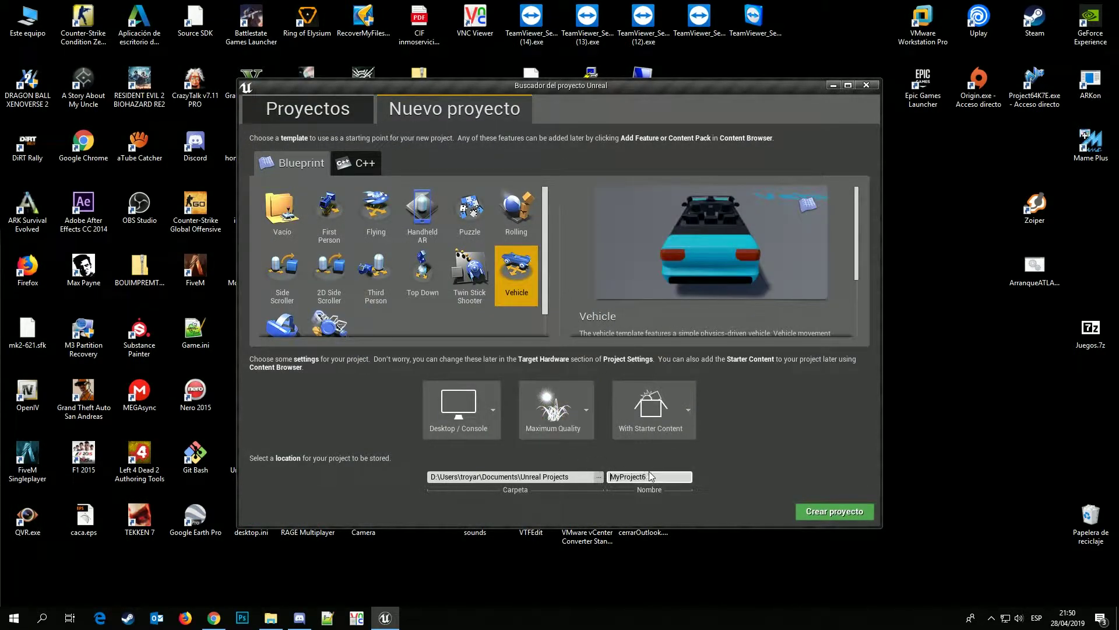
pyautogui.write('Nuevo')
pyautogui.write('Seda')
pyautogui.write('n')
pyautogui.click(810, 517)
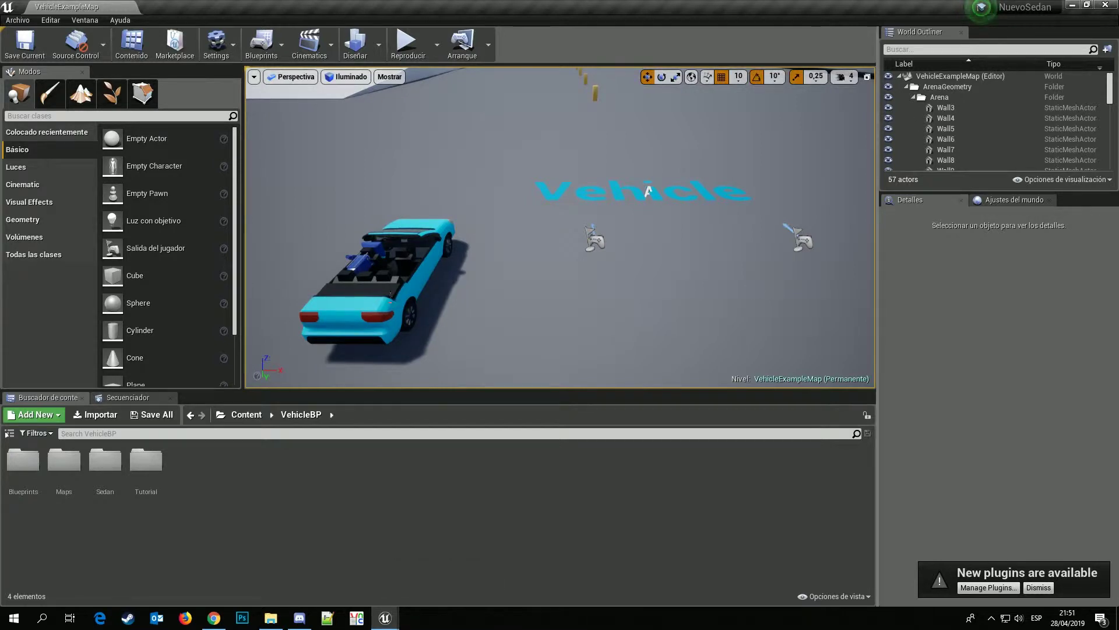
# Select the Sedan and its Mesh (Inherited) component, then browse to Sedan_SkelMesh in the Content Browser.
pyautogui.click(390, 295)
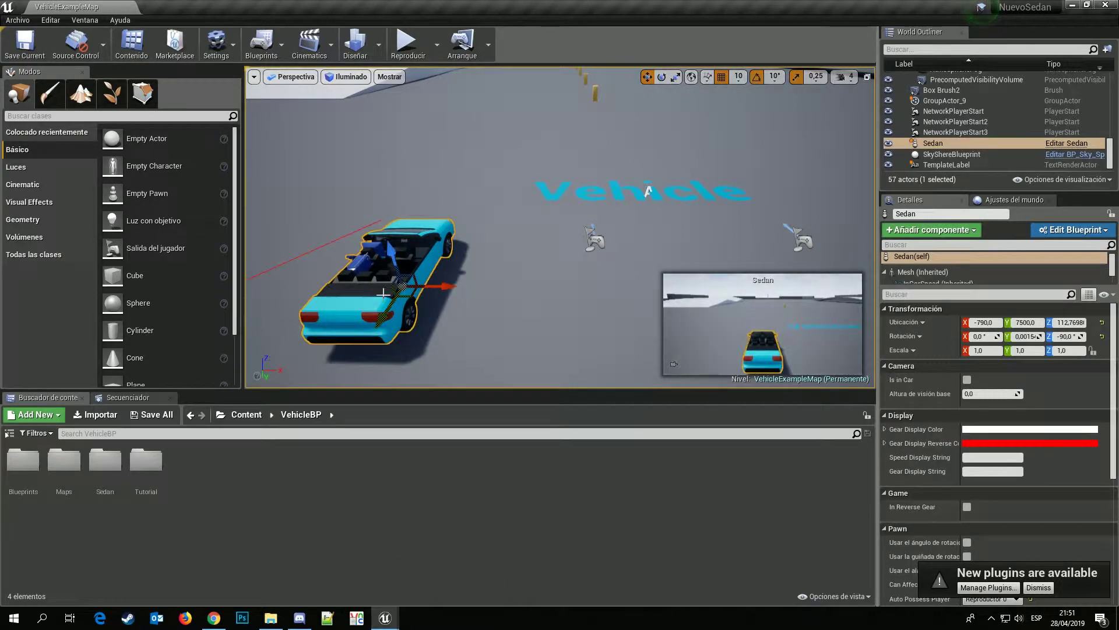
pyautogui.click(913, 271)
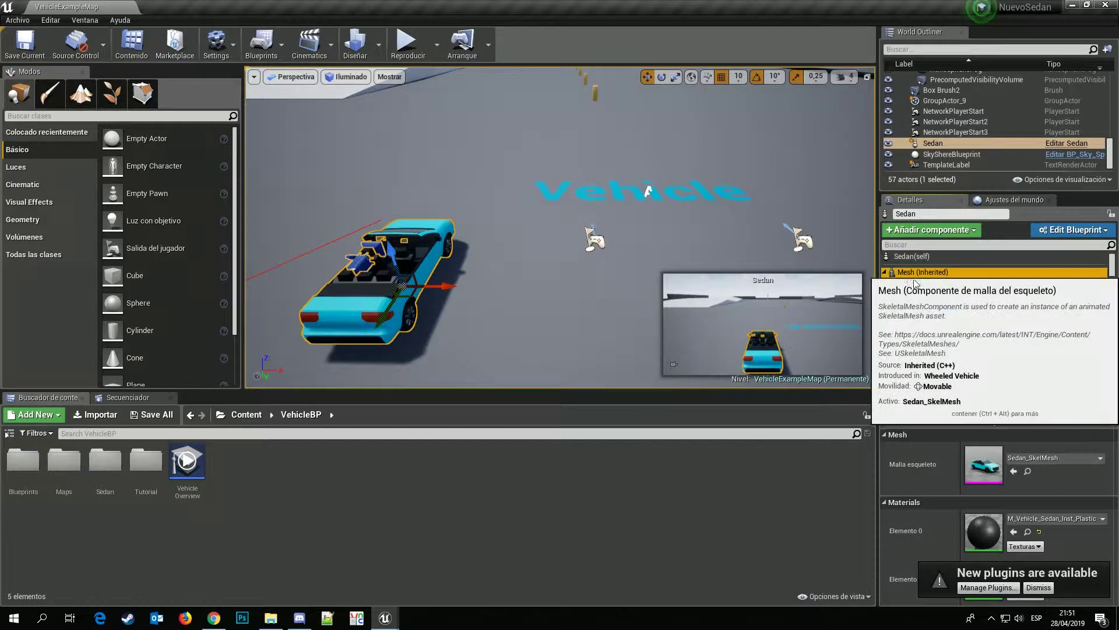
pyautogui.click(1027, 473)
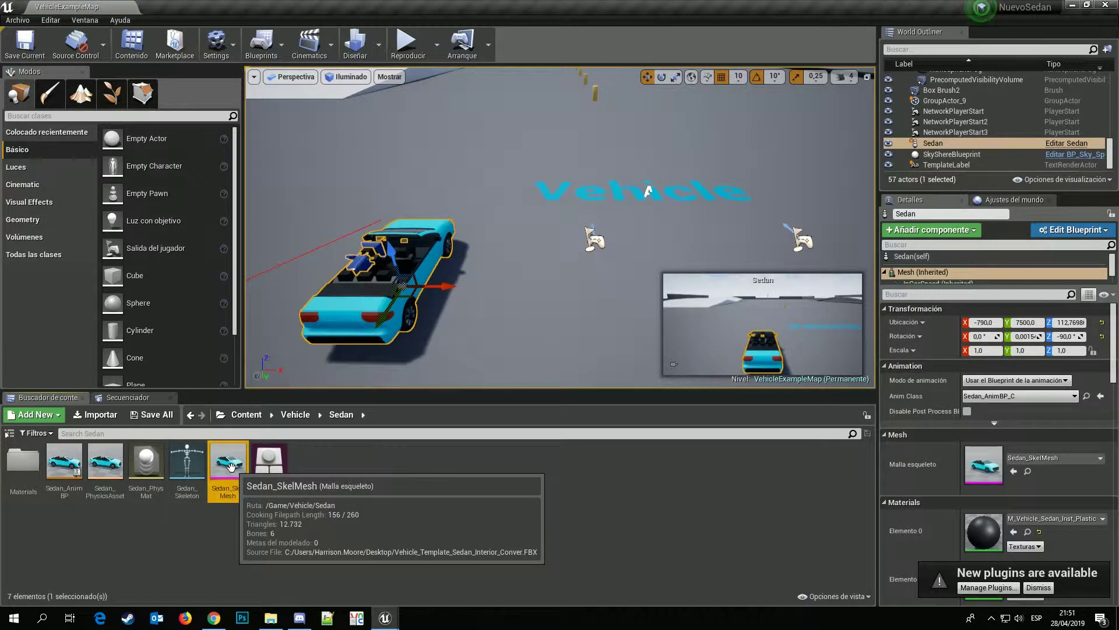
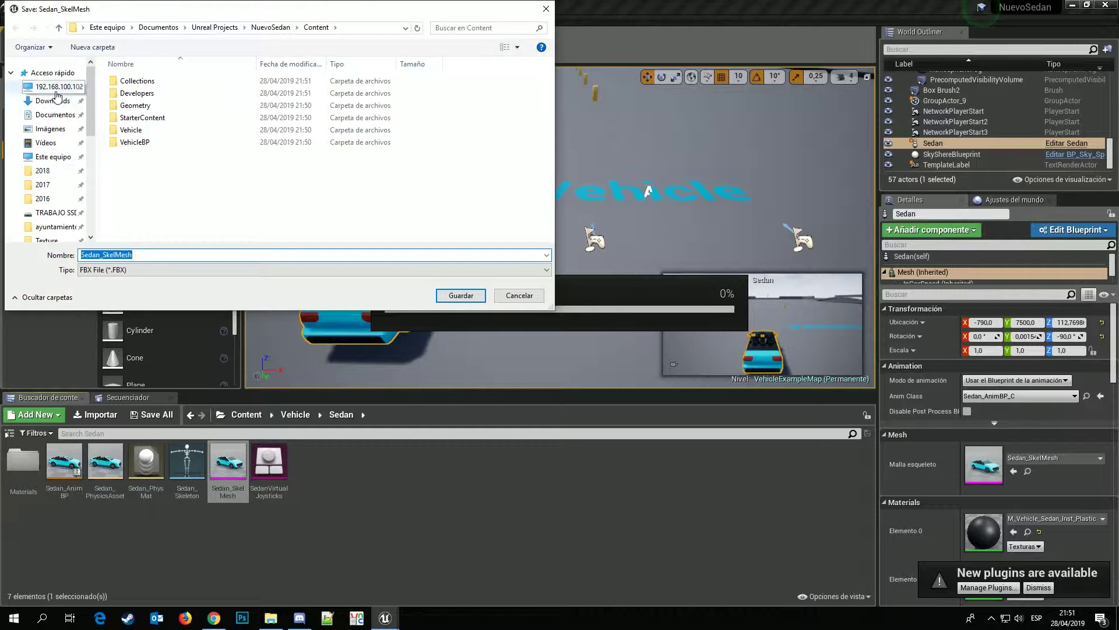
# Save Sedan_SkelMesh.FBX into Documentos\3D\coches\Tesla and accept the default FBX export options.
pyautogui.click(52, 114)
pyautogui.doubleClick(125, 80)
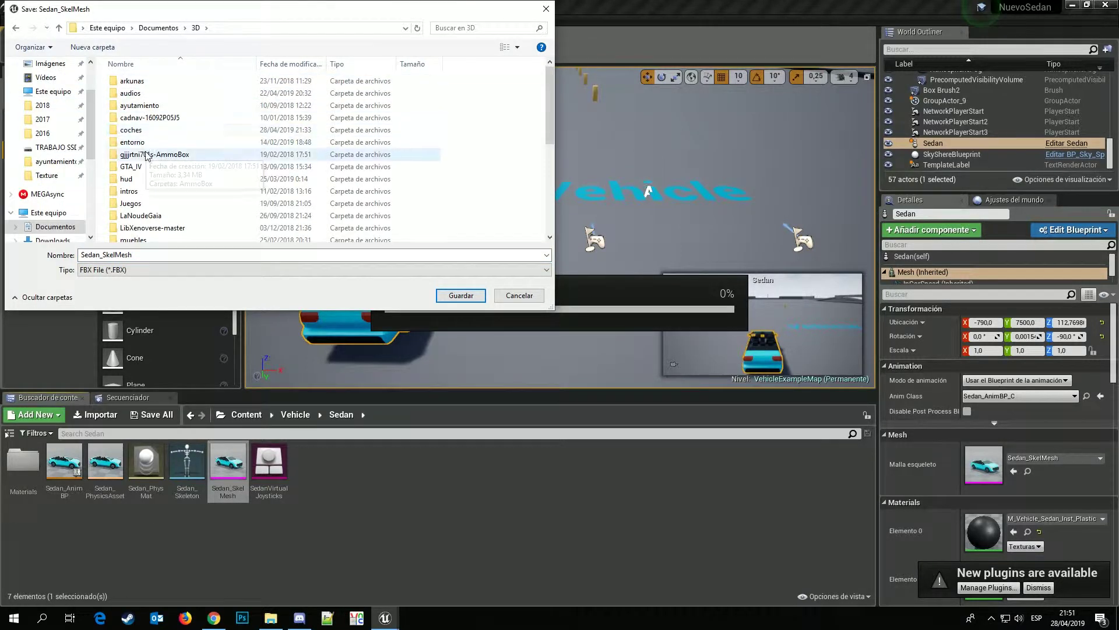
pyautogui.doubleClick(131, 129)
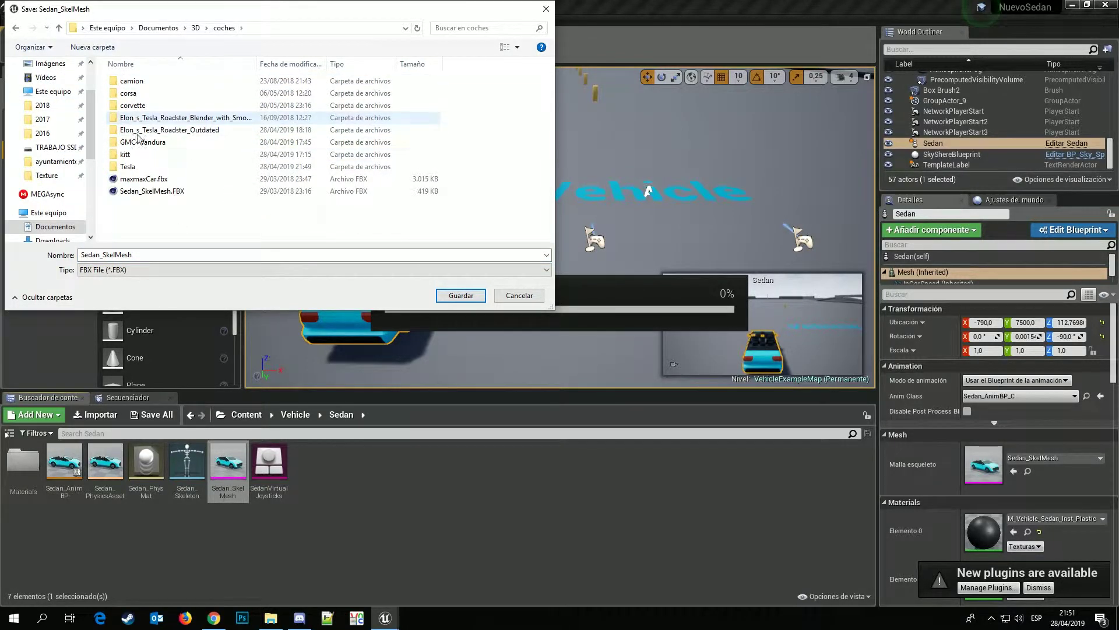
pyautogui.doubleClick(127, 167)
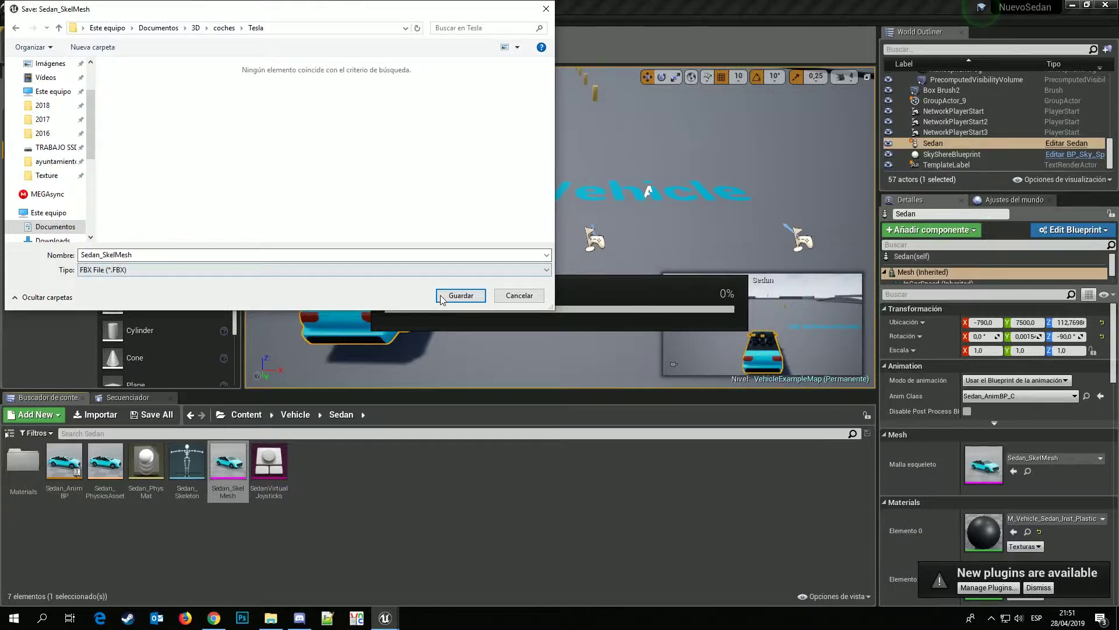
pyautogui.click(460, 295)
pyautogui.click(644, 432)
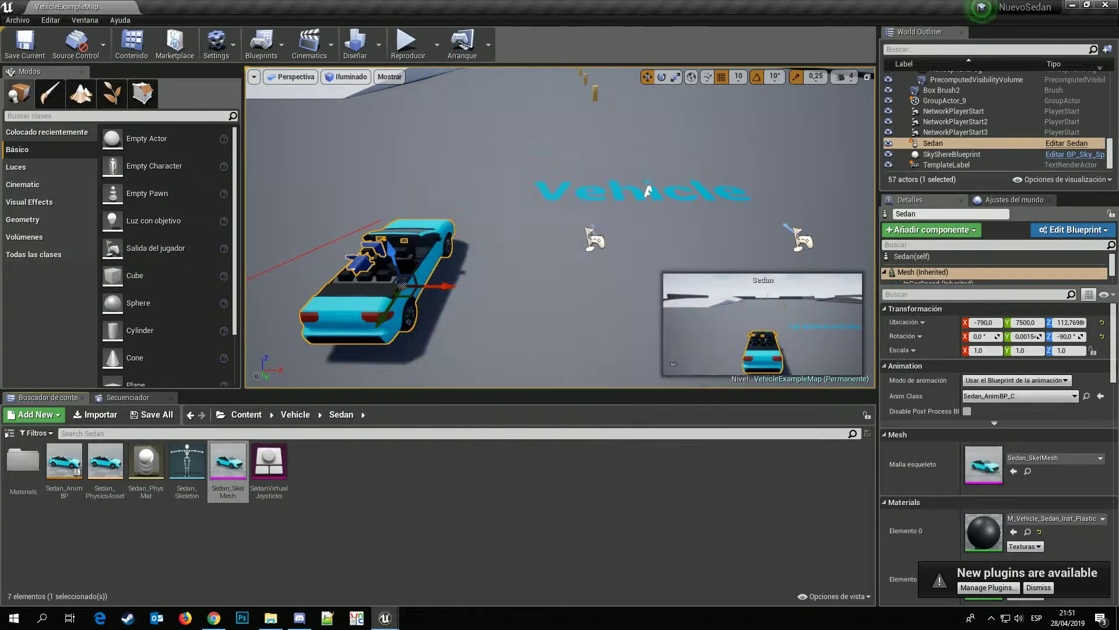
# Open Elons_Roadster.c4d from the Tesla folder in Cinema 4D.
pyautogui.click(271, 618)
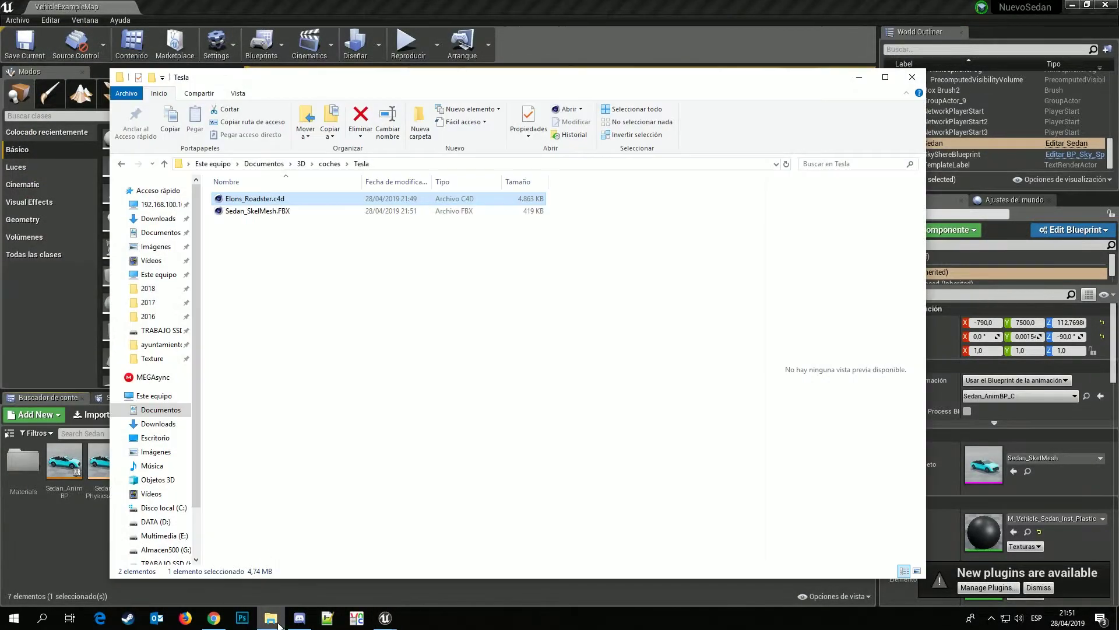
pyautogui.click(262, 216)
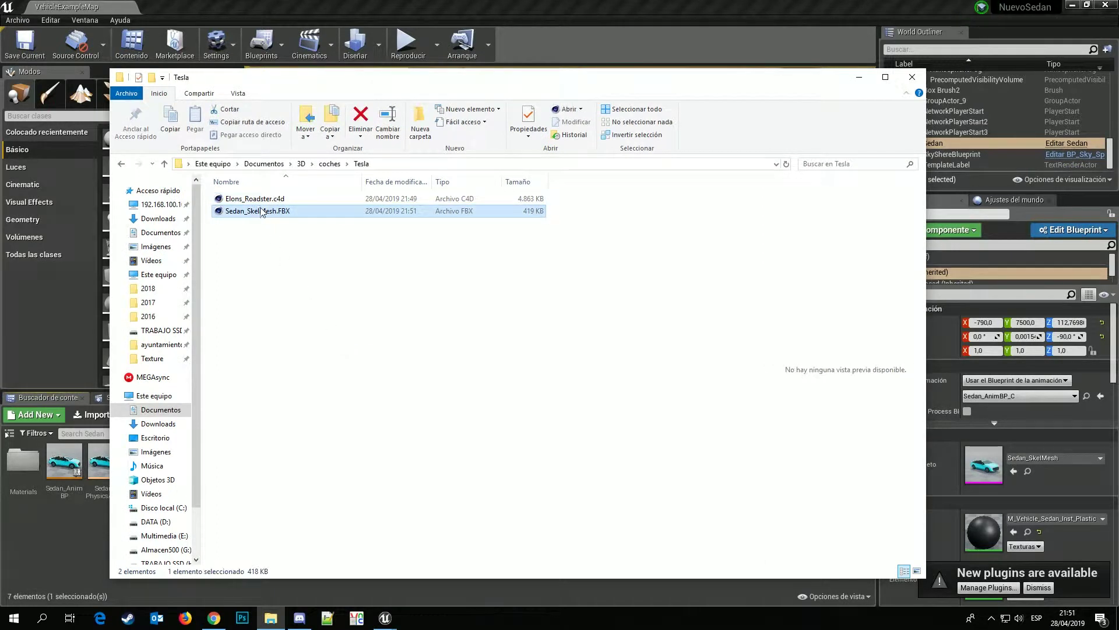
pyautogui.click(267, 198)
pyautogui.doubleClick(268, 198)
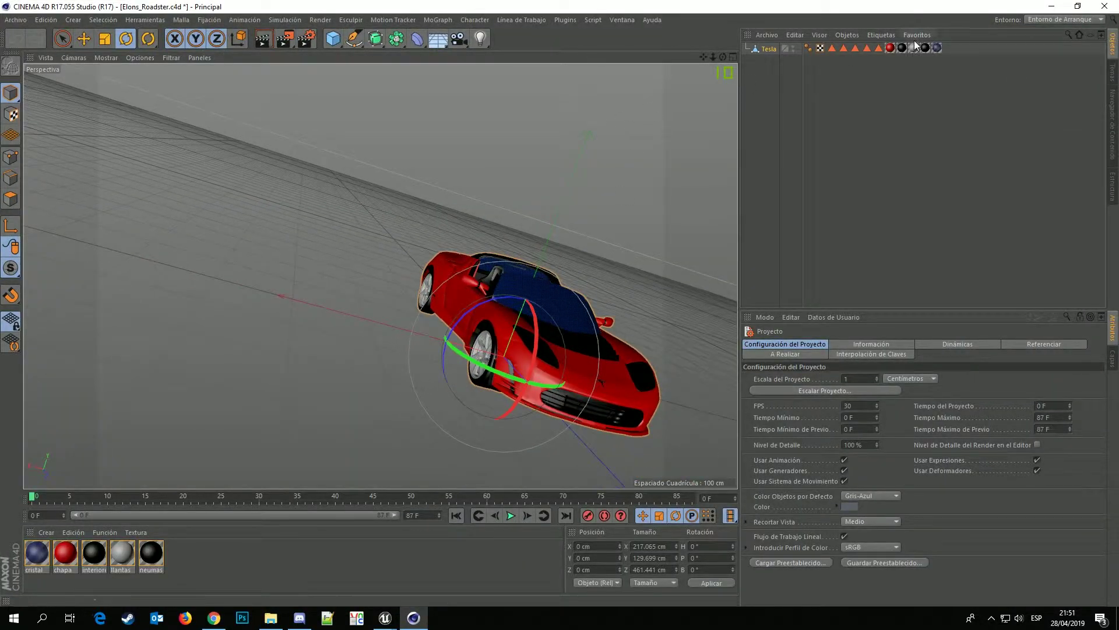
pyautogui.click(276, 619)
# Open Sedan_SkelMesh.FBX in Cinema 4D, accept the import settings, and expand its hierarchy.
pyautogui.click(283, 211)
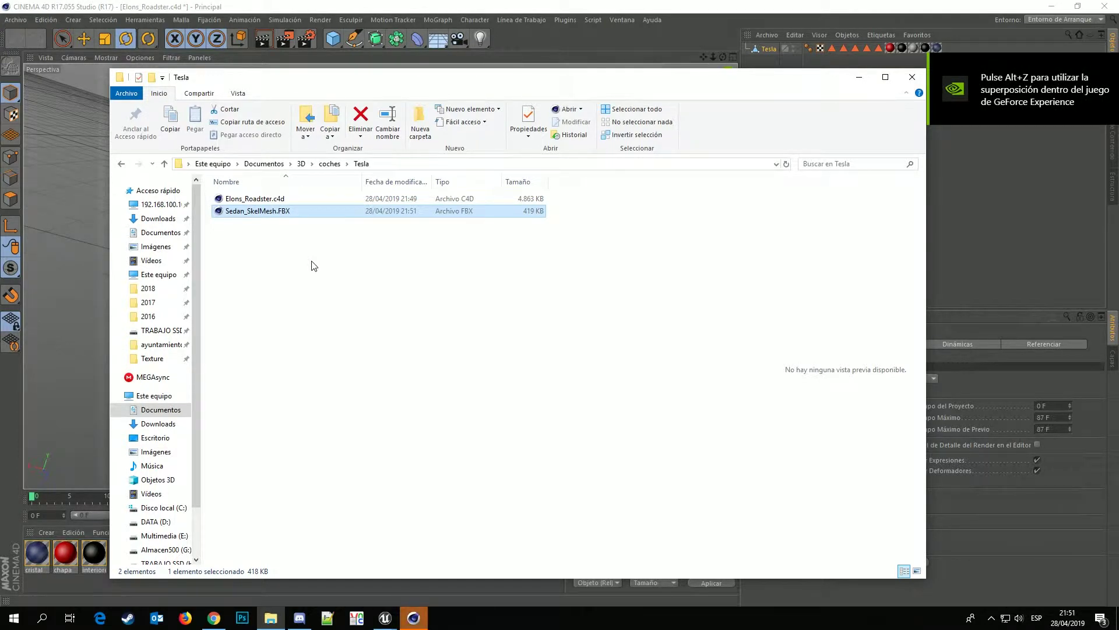
pyautogui.click(414, 617)
pyautogui.click(283, 377)
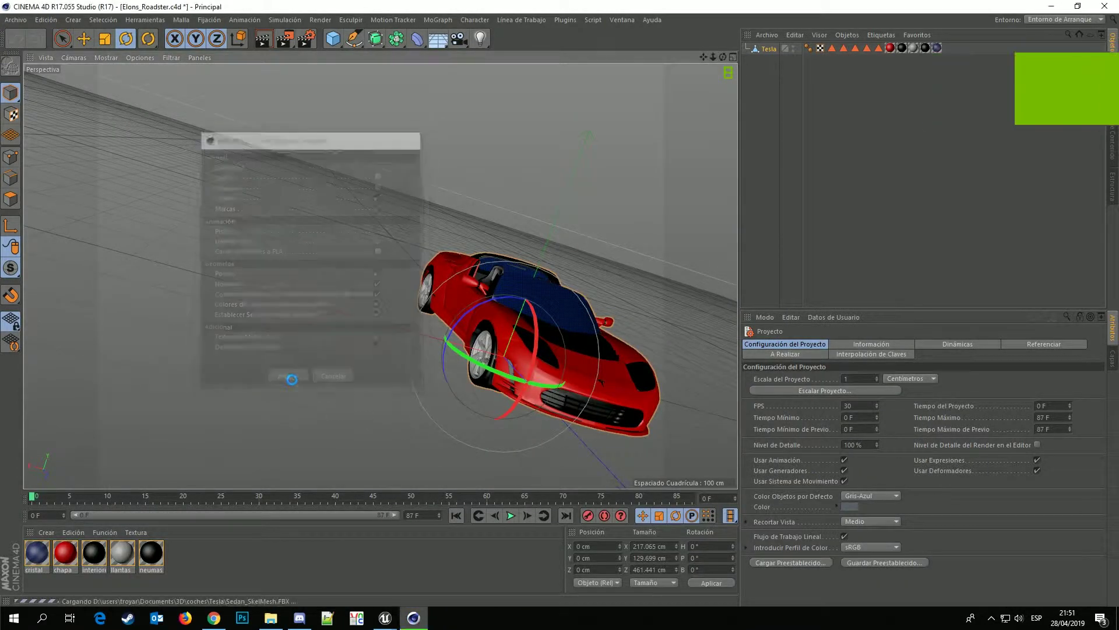
pyautogui.click(747, 48)
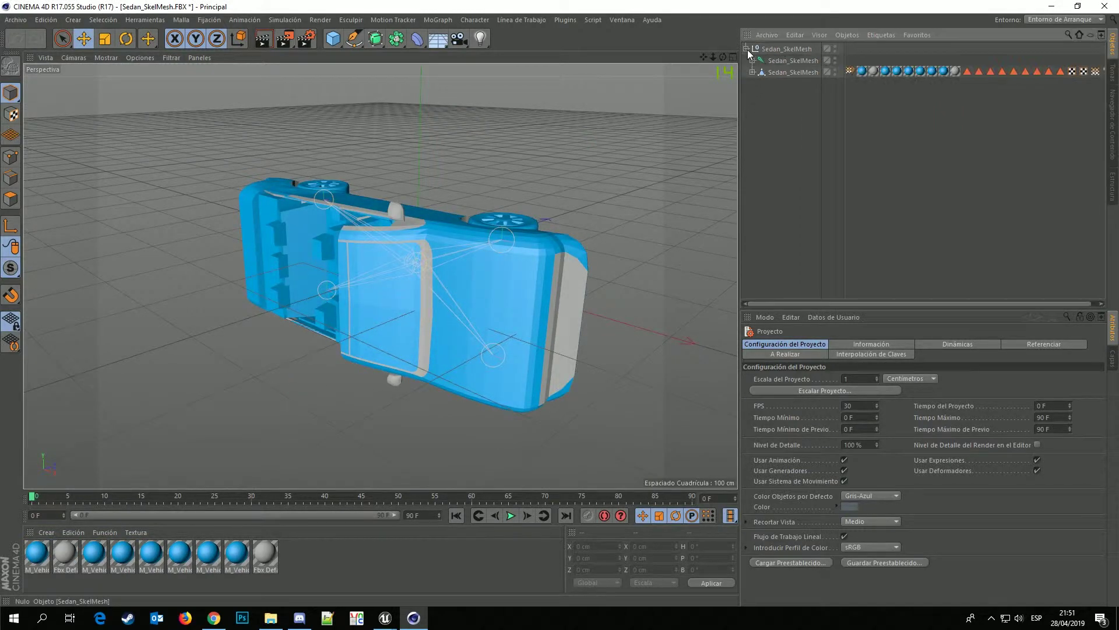
# Set the sedan root null's pitch rotation to −90° to stand it upright.
pyautogui.click(776, 49)
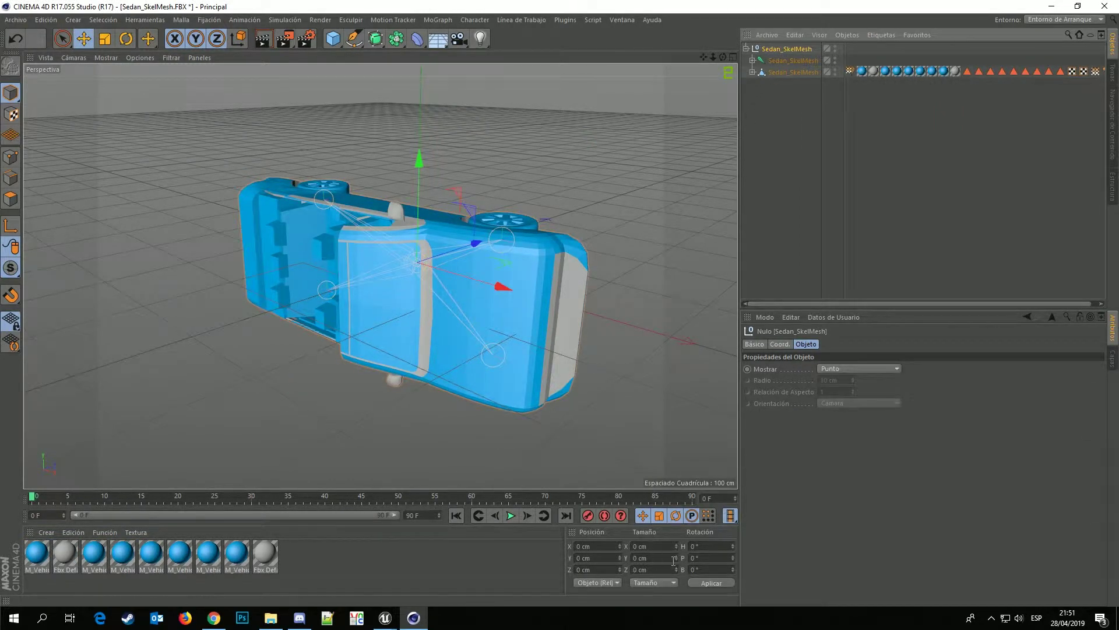
pyautogui.click(705, 559)
pyautogui.write('0')
pyautogui.press('Return')
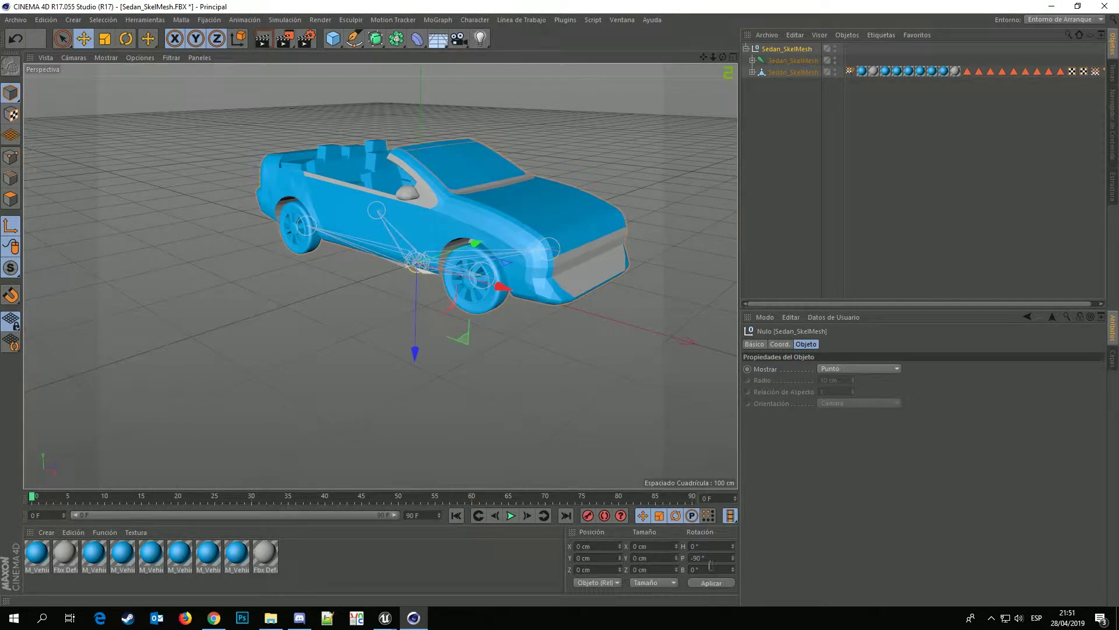
pyautogui.press('Return')
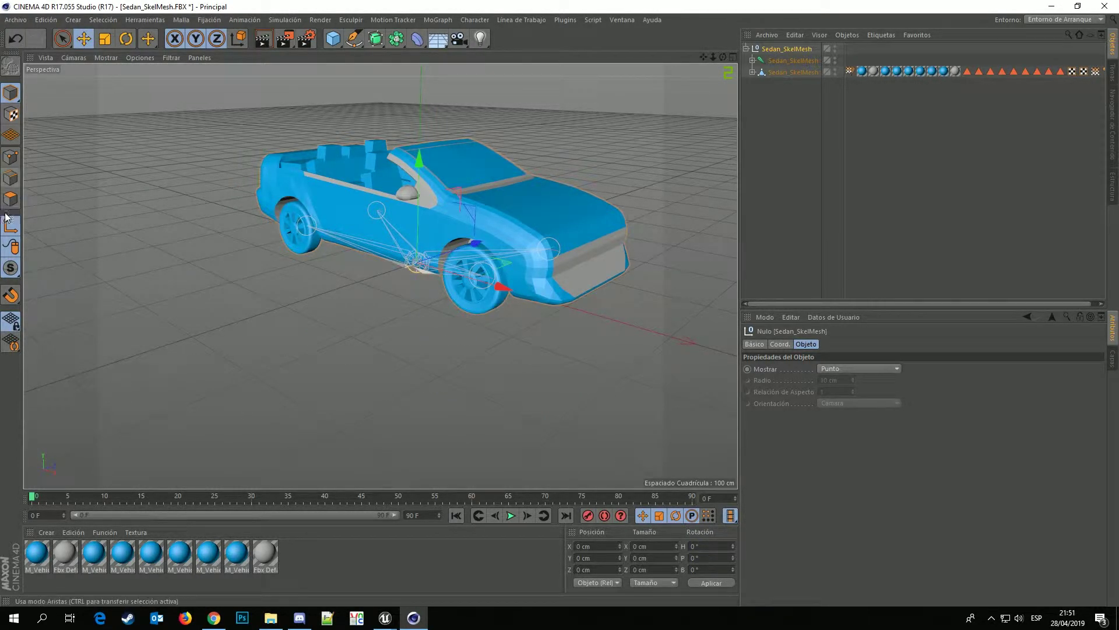
# Copy both Sedan_SkelMesh objects and switch back to the Elons_Roadster.c4d document.
pyautogui.click(785, 60)
pyautogui.keyDown('ctrl'); pyautogui.click(789, 72); pyautogui.keyUp('ctrl')
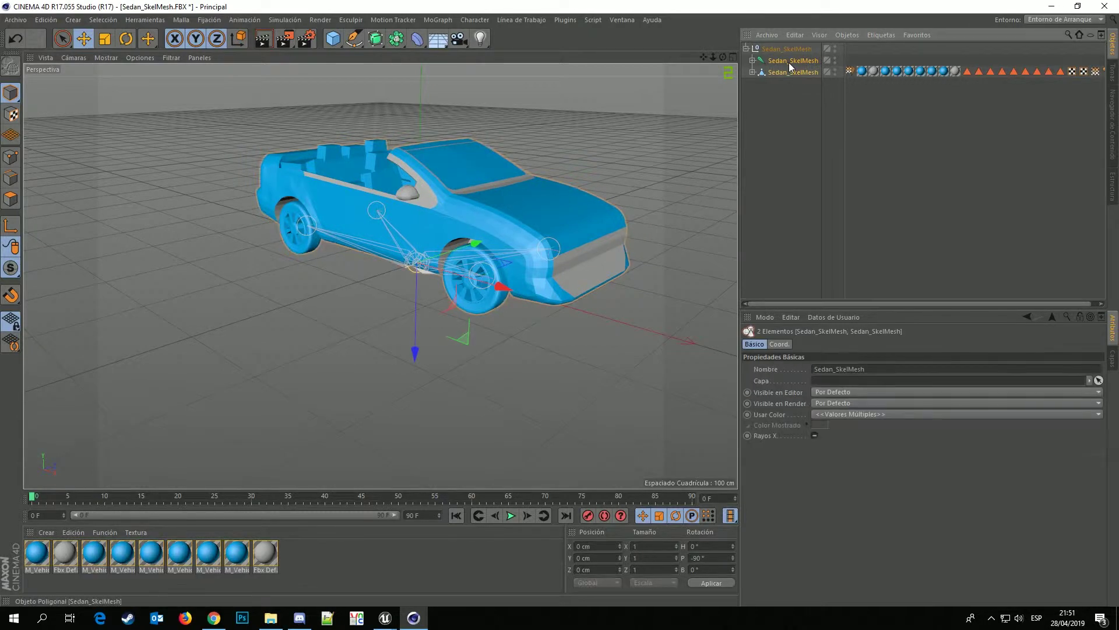
pyautogui.click(96, 22)
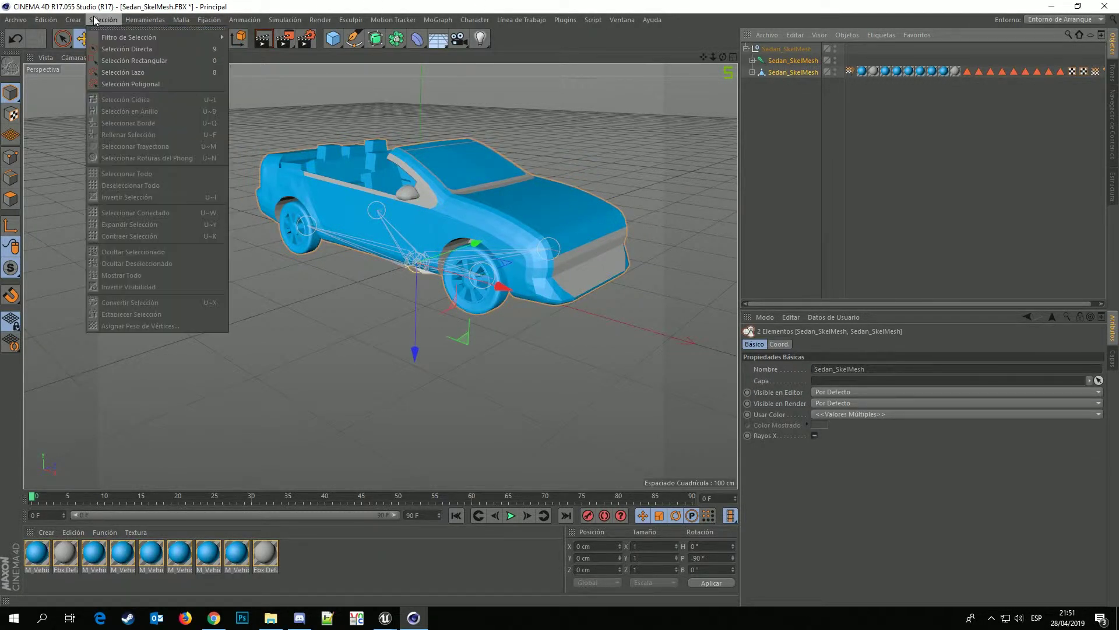
pyautogui.click(54, 89)
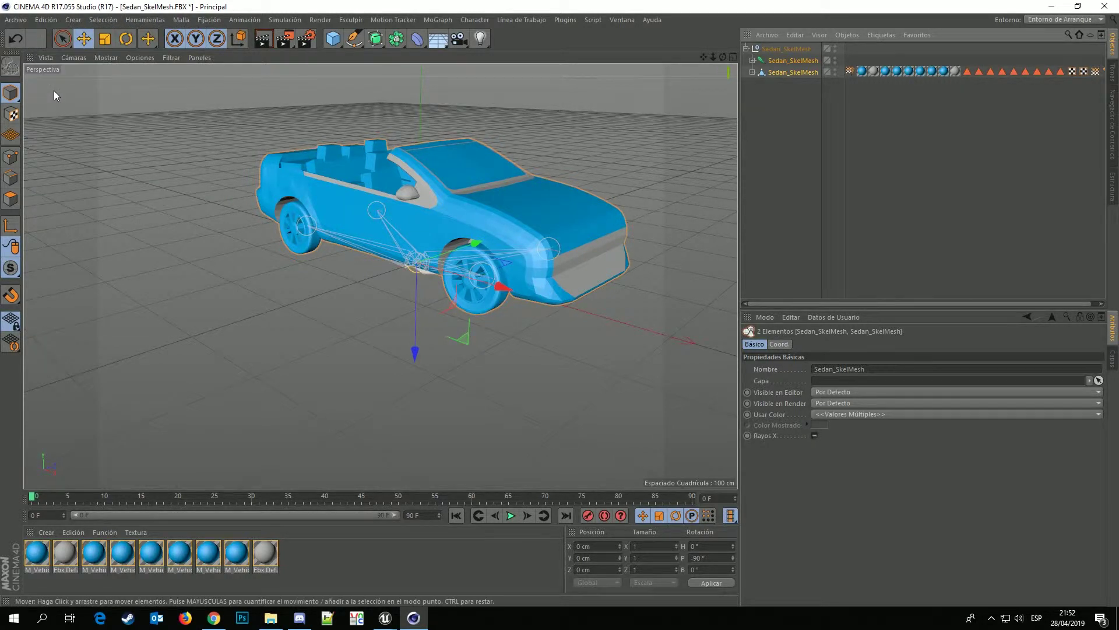
pyautogui.click(622, 21)
pyautogui.click(633, 306)
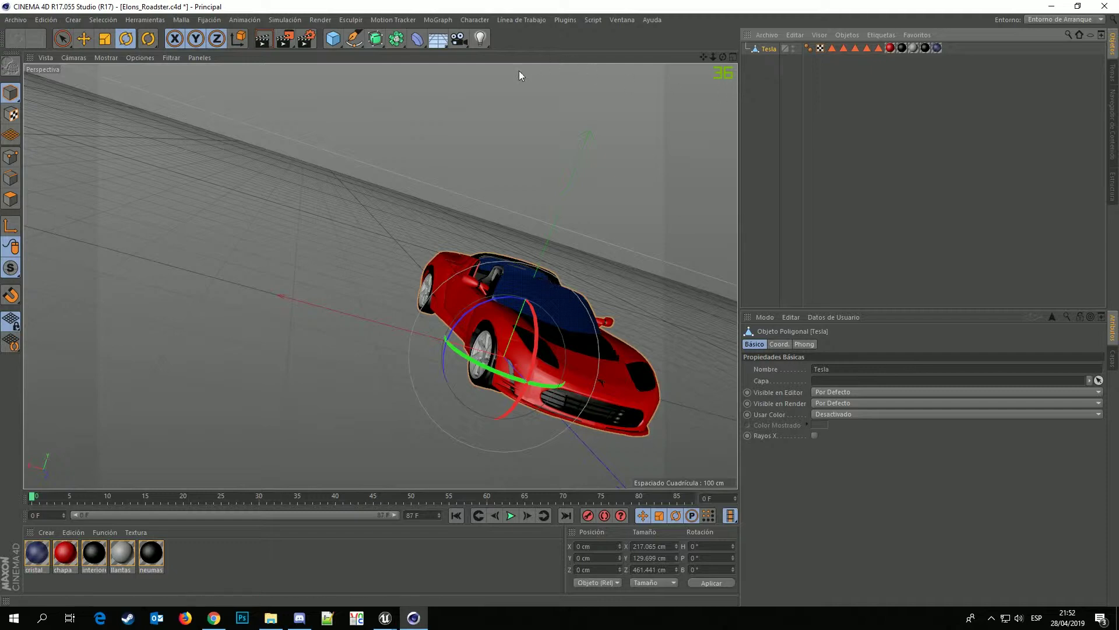
# Paste the two sedan objects into the roadster scene.
pyautogui.click(761, 113)
pyautogui.click(60, 24)
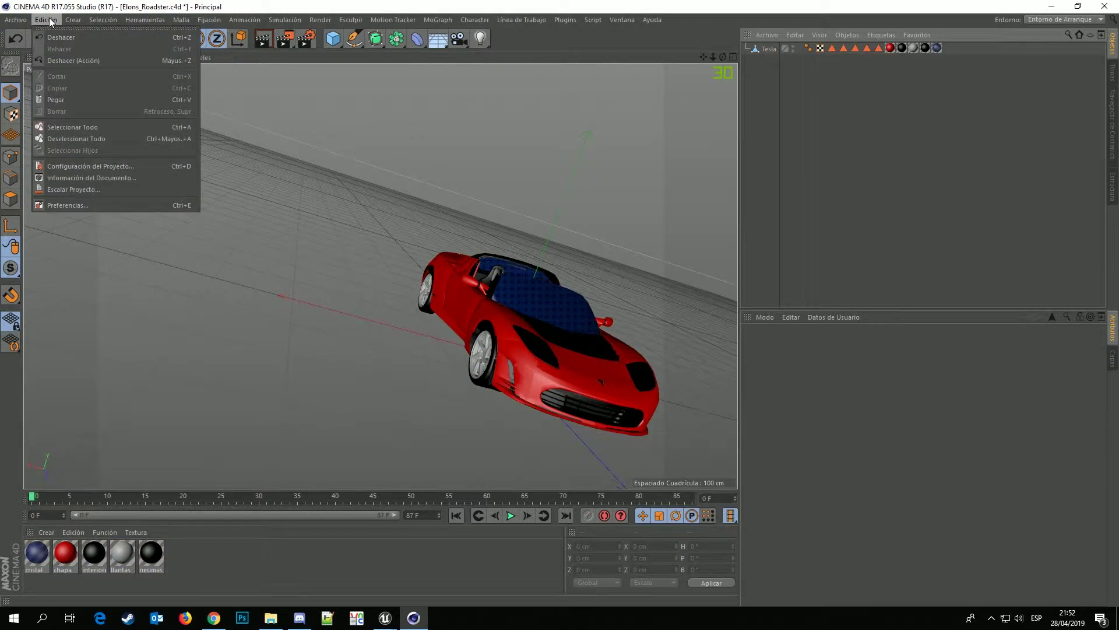
pyautogui.click(68, 22)
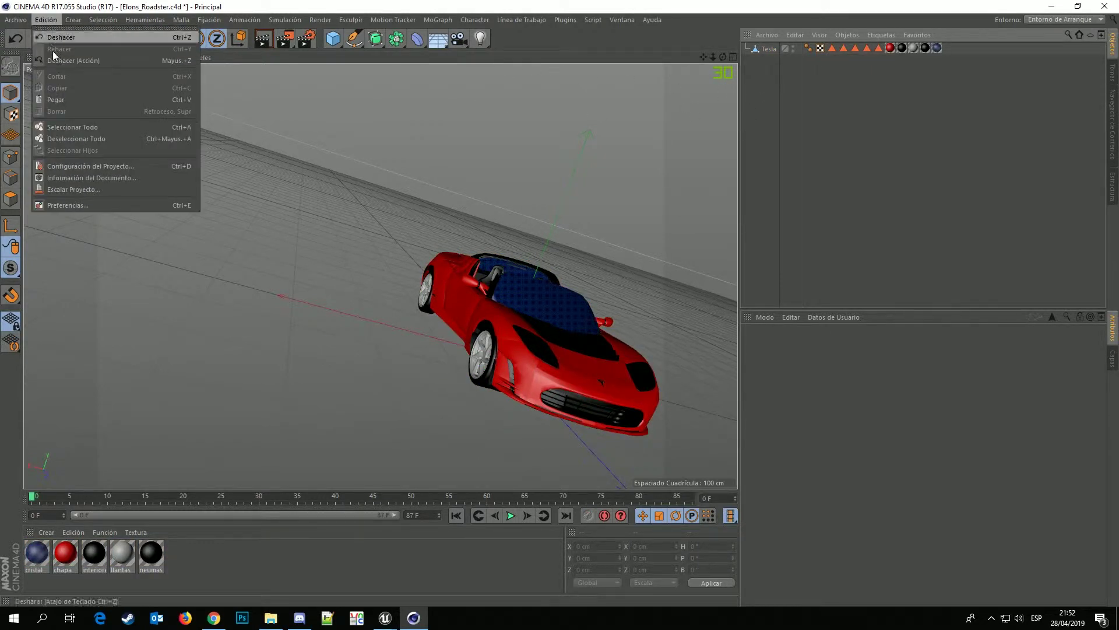
pyautogui.click(58, 95)
pyautogui.keyDown('alt'); pyautogui.moveTo(424, 258); pyautogui.dragTo(618, 366); pyautogui.keyUp('alt')
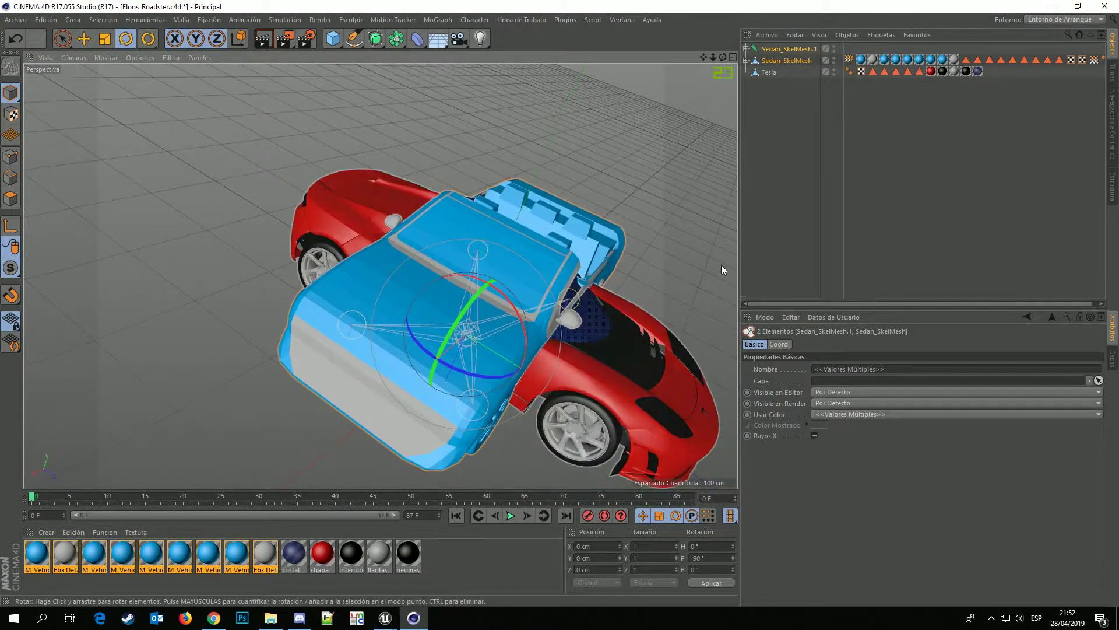
# Rotate the Tesla body −90° in heading and switch to the four-view layout.
pyautogui.click(769, 73)
pyautogui.moveTo(513, 362)
pyautogui.mouseDown()
pyautogui.moveTo(483, 376)
pyautogui.moveTo(337, 323)
pyautogui.mouseUp()
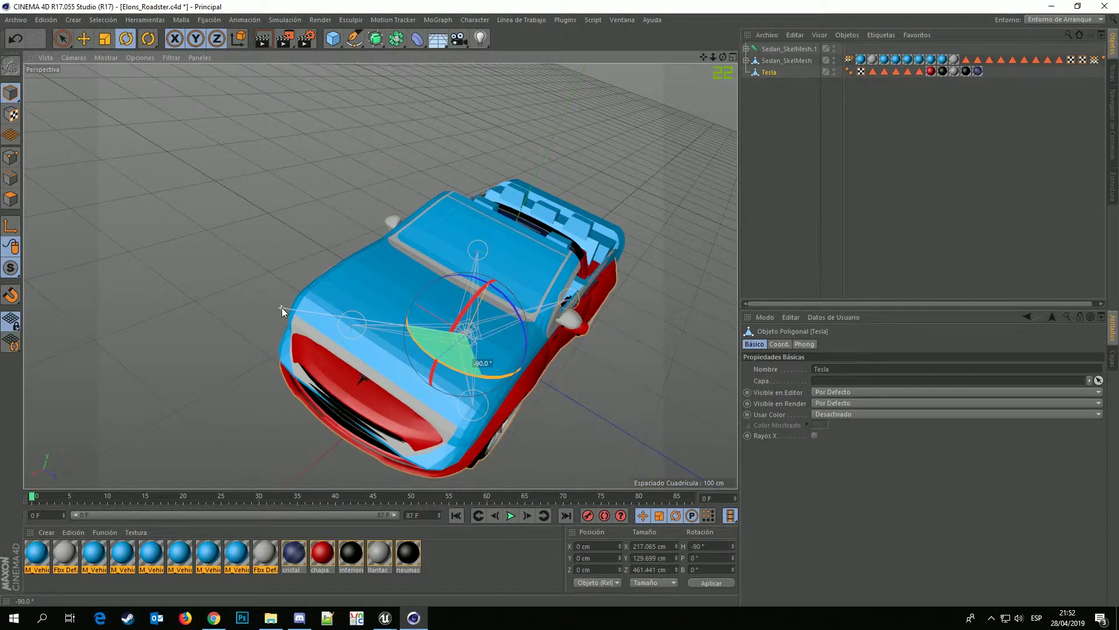
pyautogui.middleClick(337, 322)
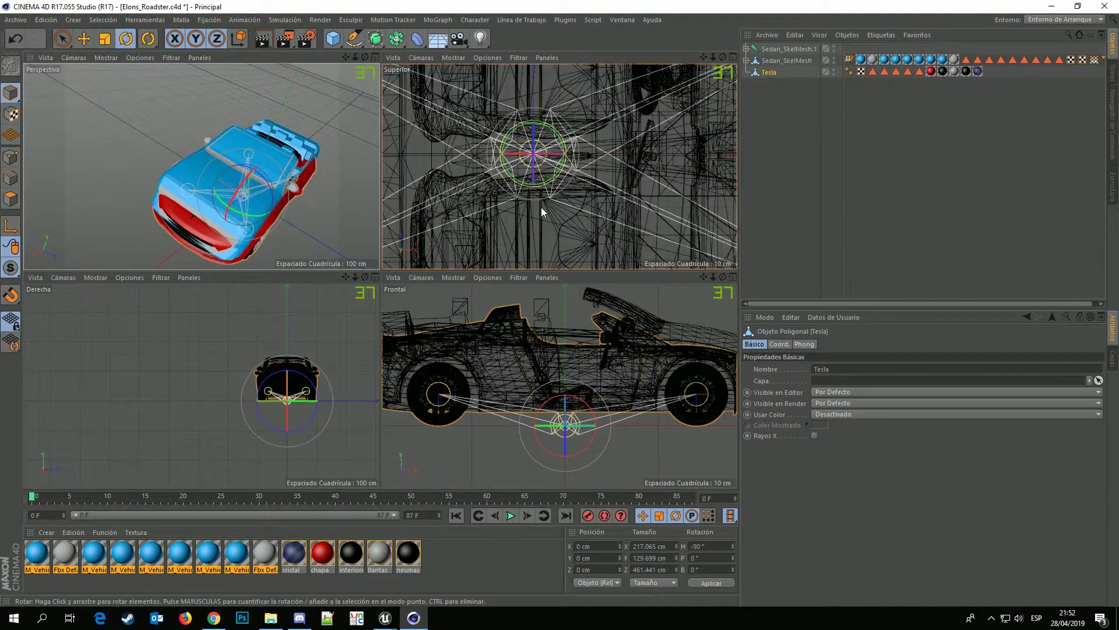
# Zoom the viewport in and out, then select the Sedan_SkelMesh object.
pyautogui.scroll(5, 481, 403)
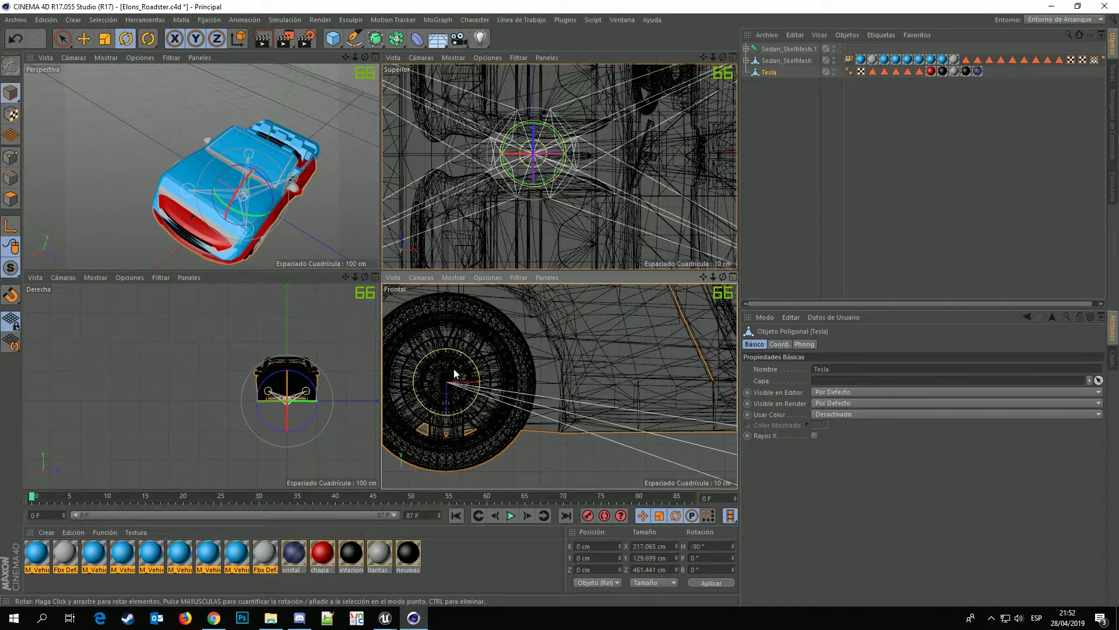
pyautogui.scroll(-6, 523, 412)
pyautogui.scroll(3, 669, 350)
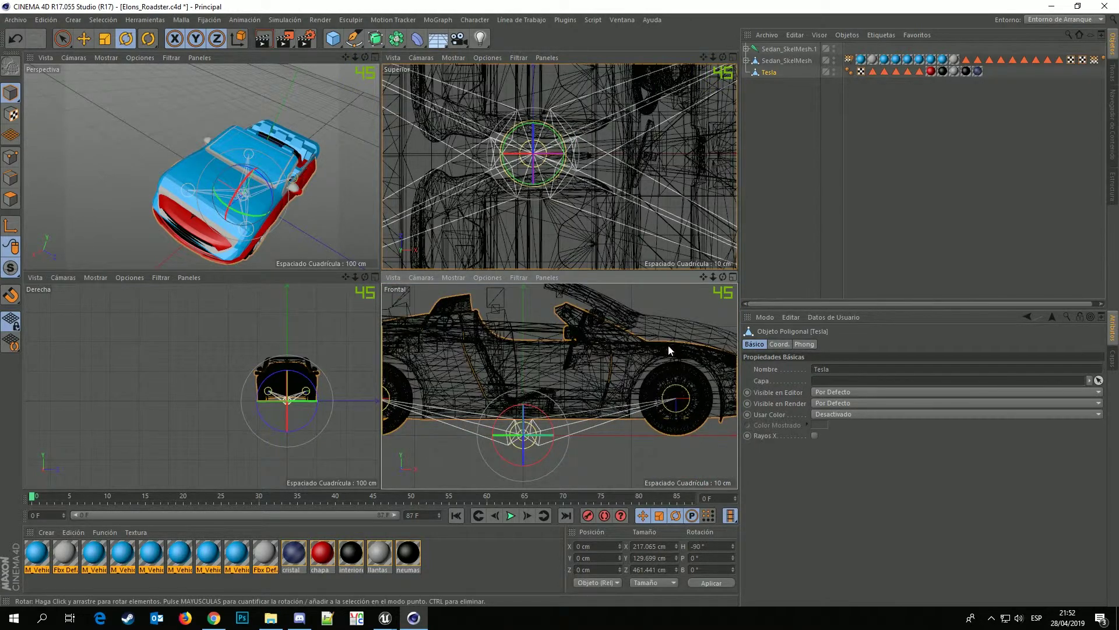
pyautogui.scroll(-4, 672, 332)
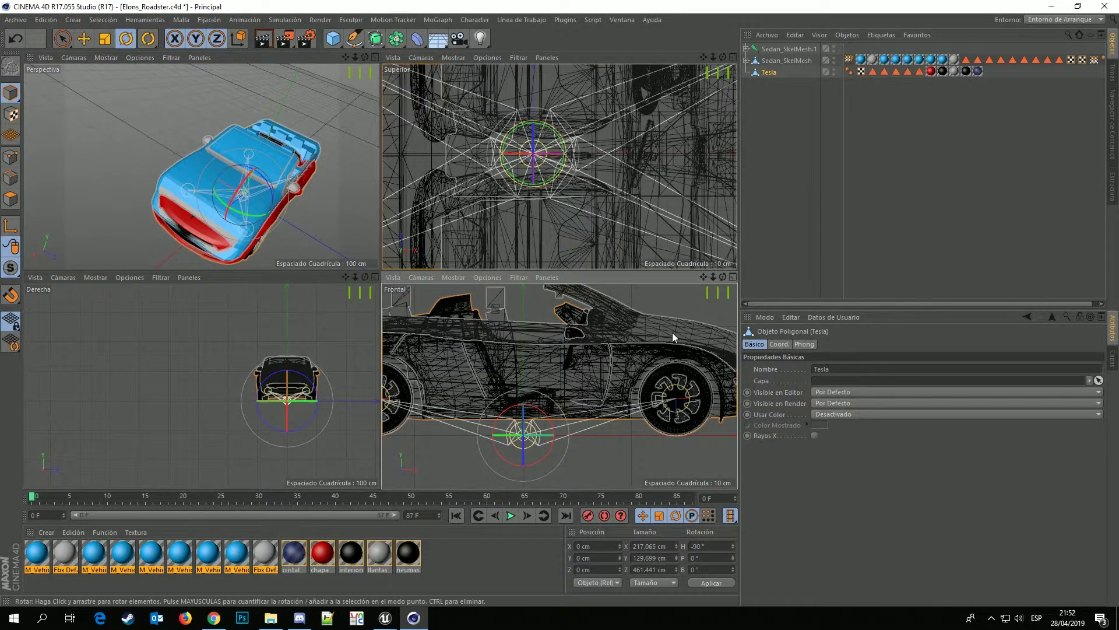
pyautogui.scroll(4, 672, 332)
pyautogui.scroll(-4, 673, 332)
pyautogui.scroll(-1, 654, 352)
pyautogui.scroll(3, 489, 362)
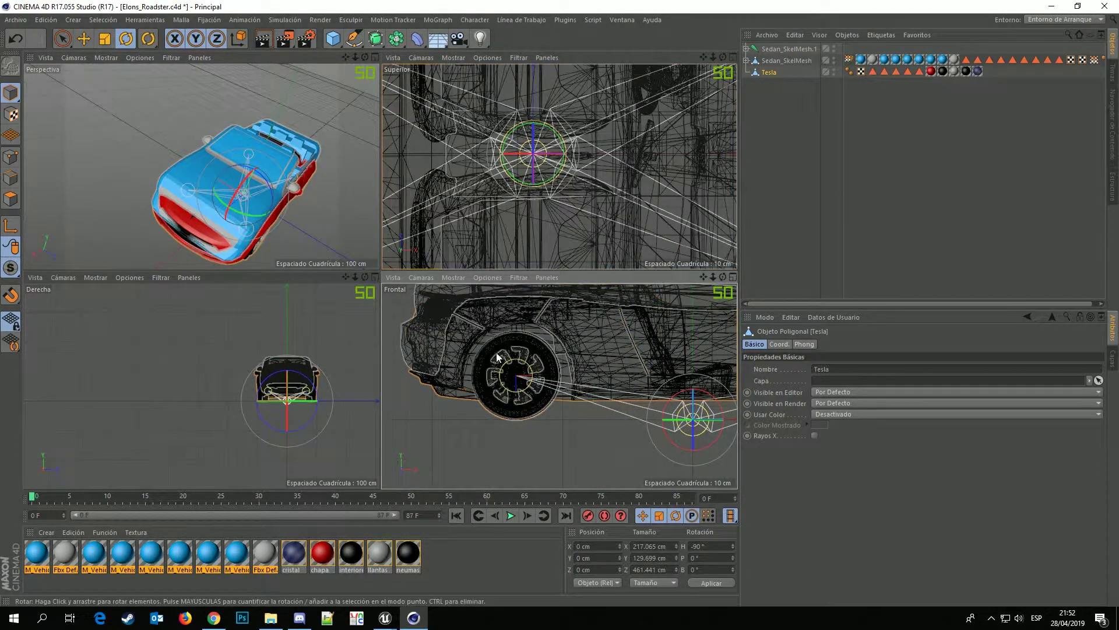
pyautogui.scroll(-3, 502, 365)
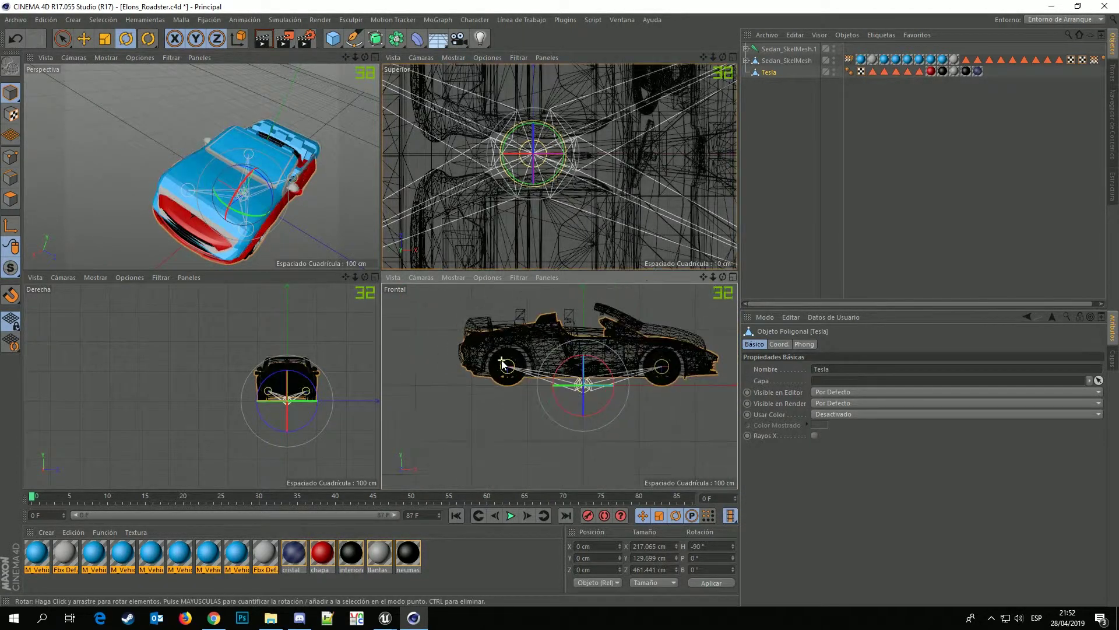
pyautogui.click(776, 61)
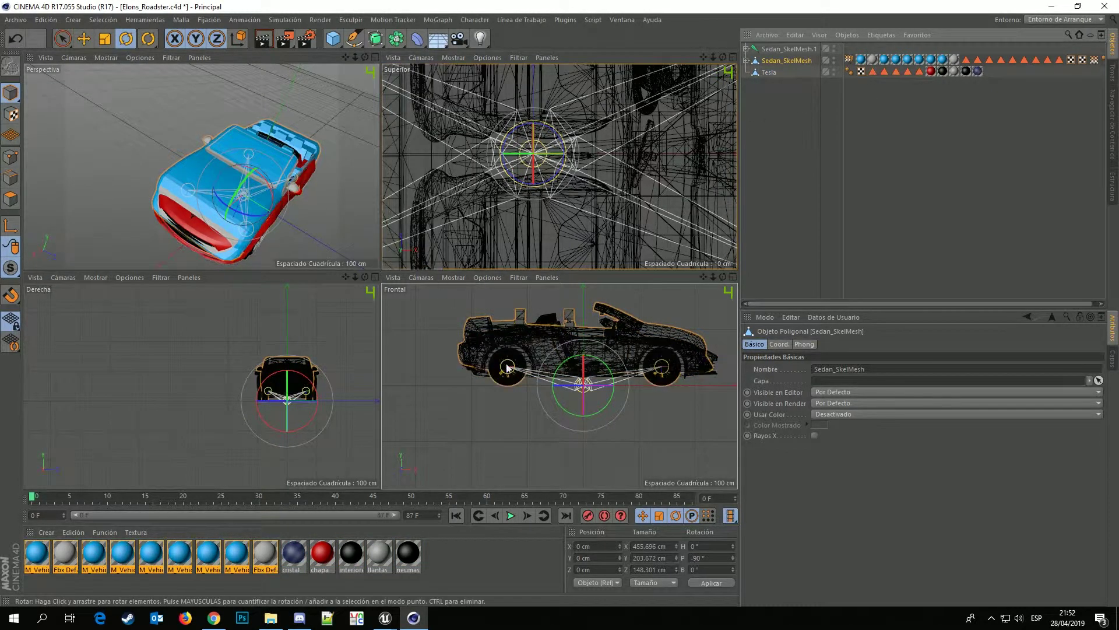
# Undo two changes, then compare the Sedan_SkelMesh mesh with the Tesla car object.
pyautogui.scroll(2, 603, 395)
pyautogui.scroll(2, 602, 395)
pyautogui.scroll(2, 641, 388)
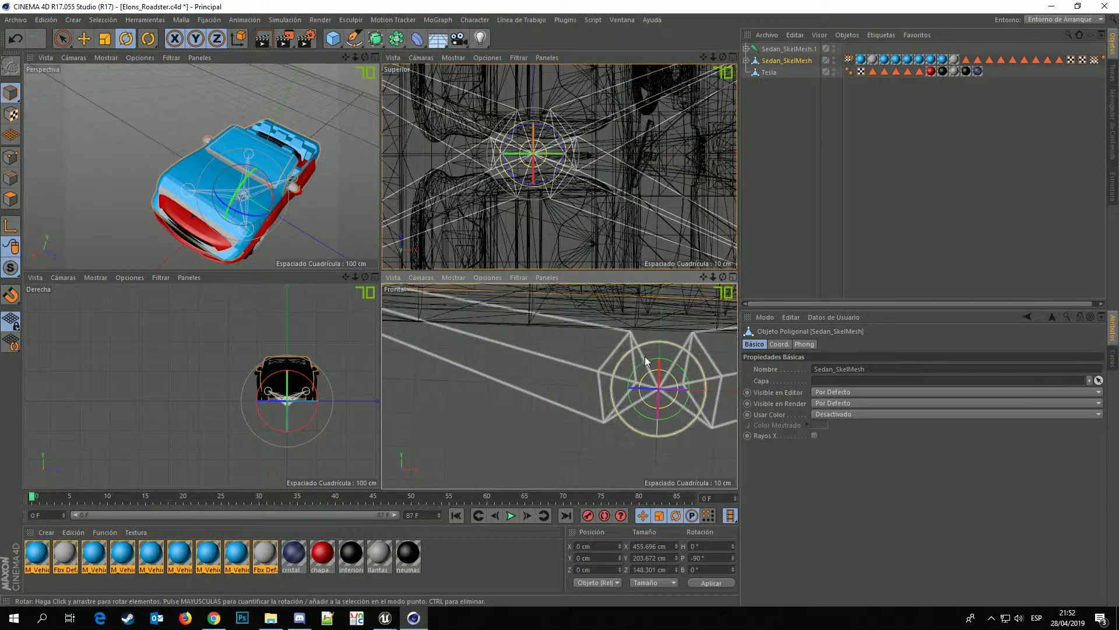
pyautogui.hotkey('ctrl', 'z')
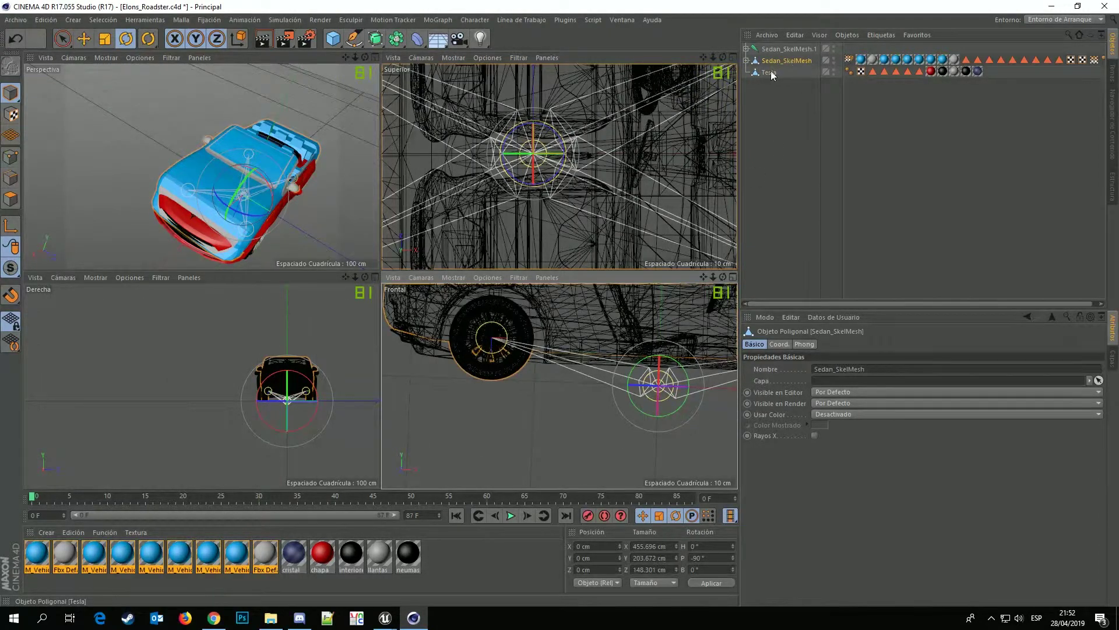
pyautogui.hotkey('ctrl', 'z')
pyautogui.click(780, 62)
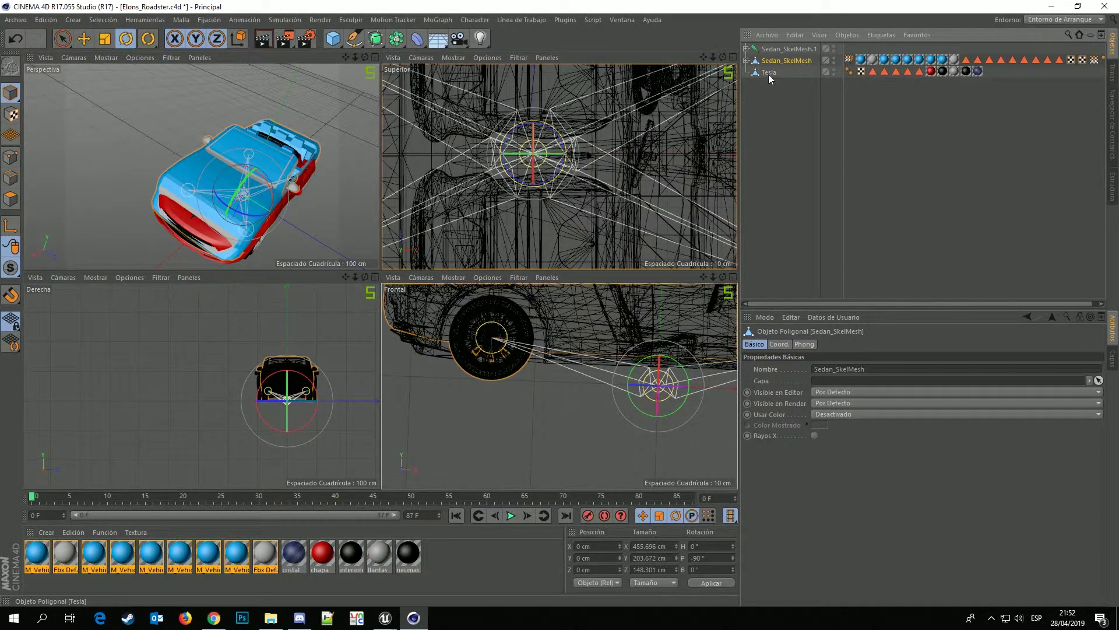
pyautogui.click(768, 73)
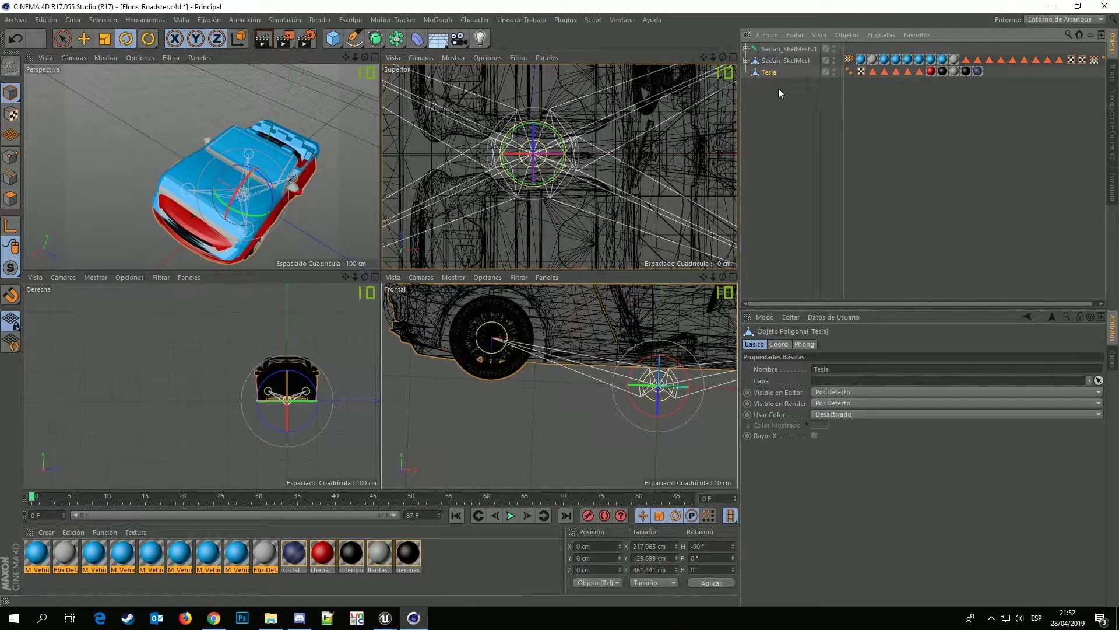
pyautogui.click(755, 61)
# Activate the Weight Tool on the sedan's weight tag and select Vehicle_Base to view its weights.
pyautogui.click(747, 61)
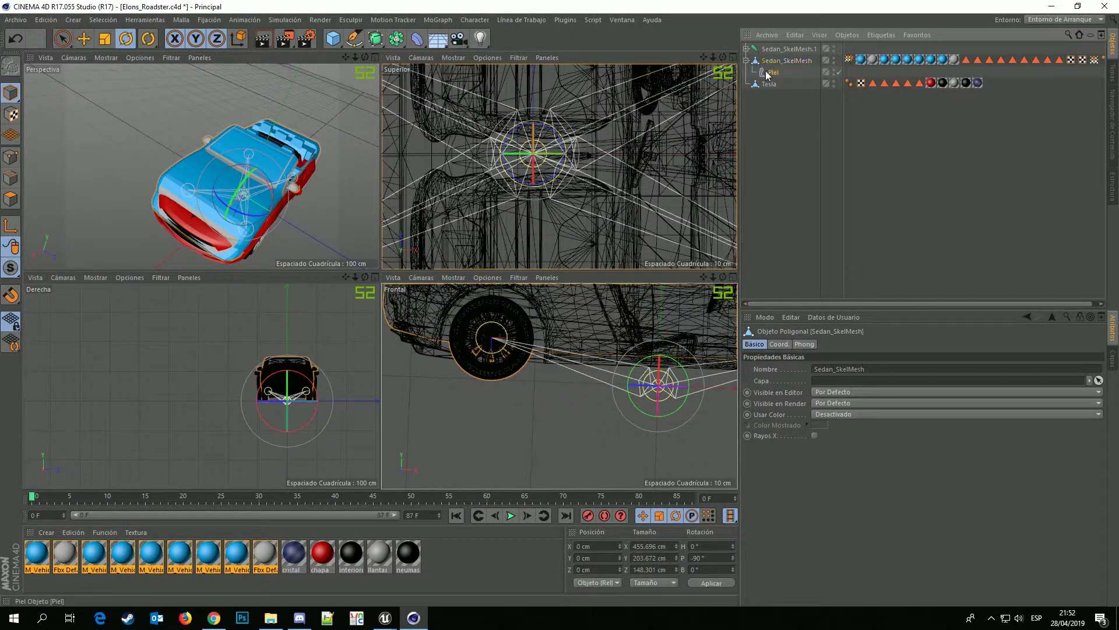
pyautogui.click(849, 59)
pyautogui.click(474, 20)
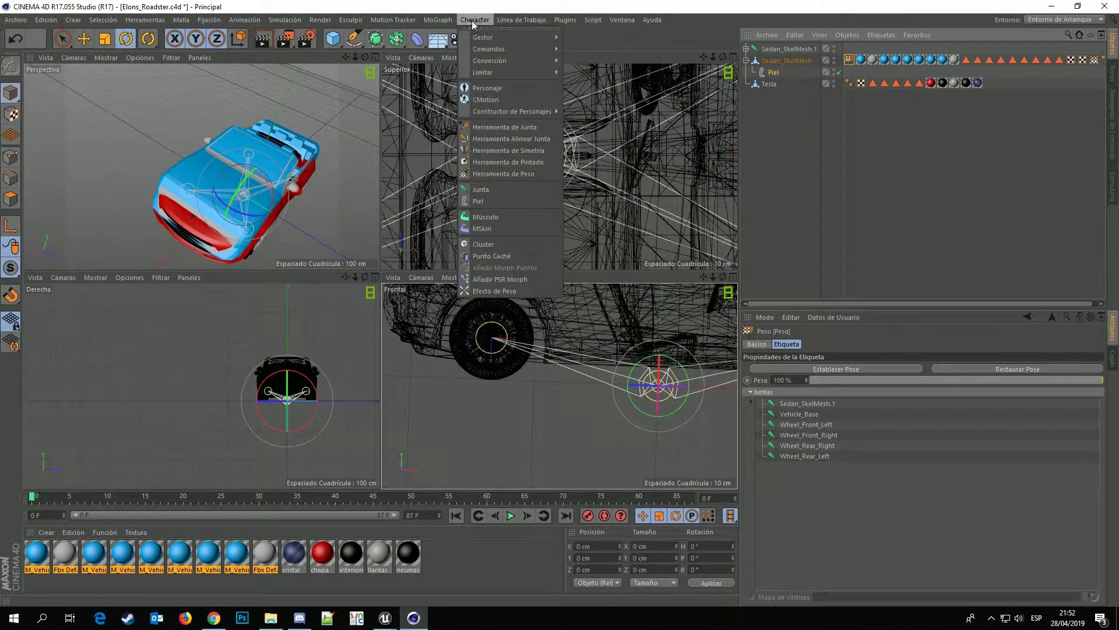
pyautogui.click(492, 173)
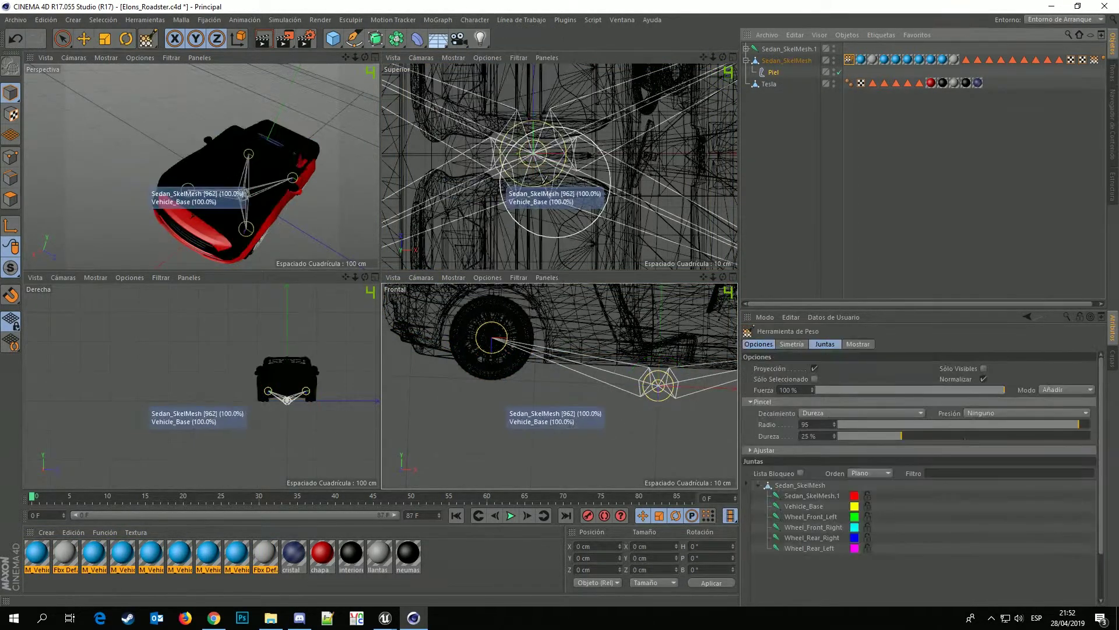
pyautogui.click(746, 50)
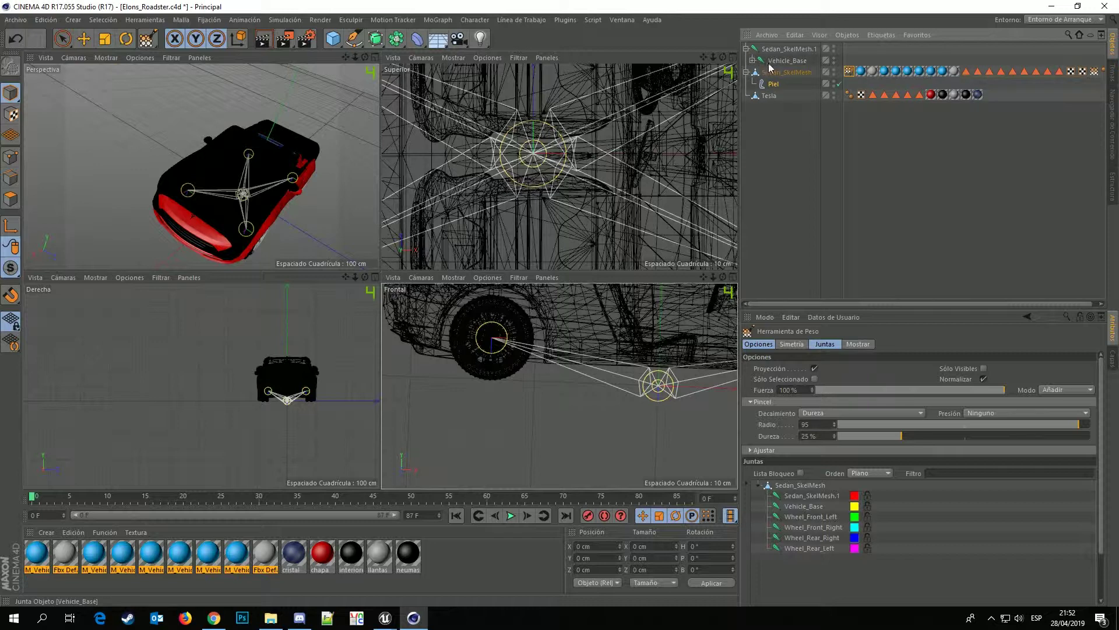
pyautogui.click(753, 61)
pyautogui.click(787, 61)
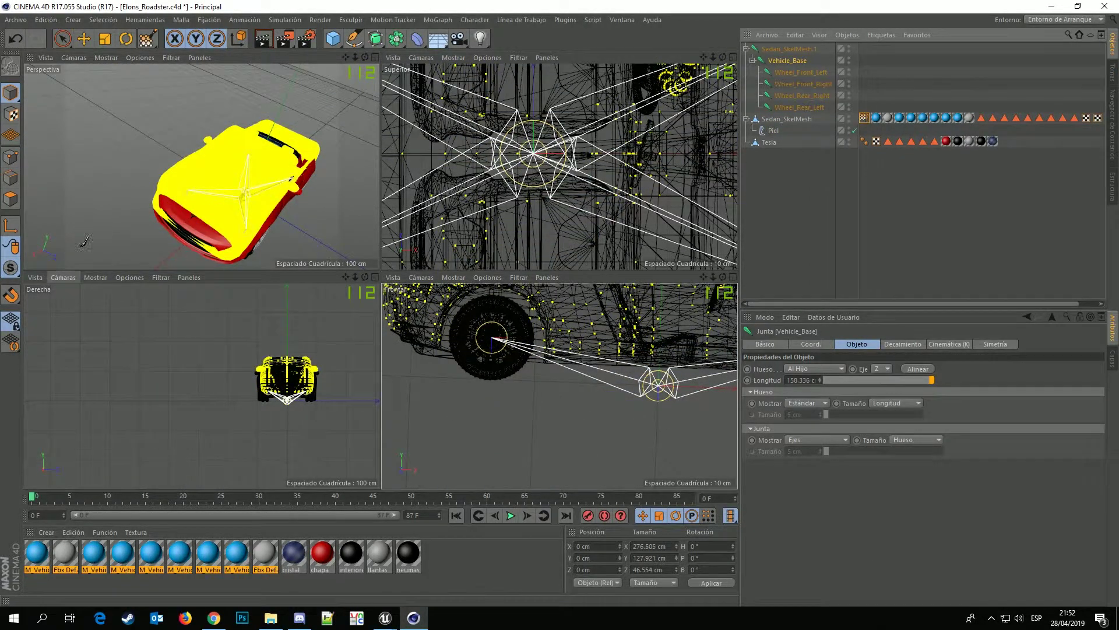
# Inspect the weights of all four wheel joints from side and underneath views.
pyautogui.keyDown('alt'); pyautogui.moveTo(151, 169); pyautogui.dragTo(242, 176); pyautogui.keyUp('alt')
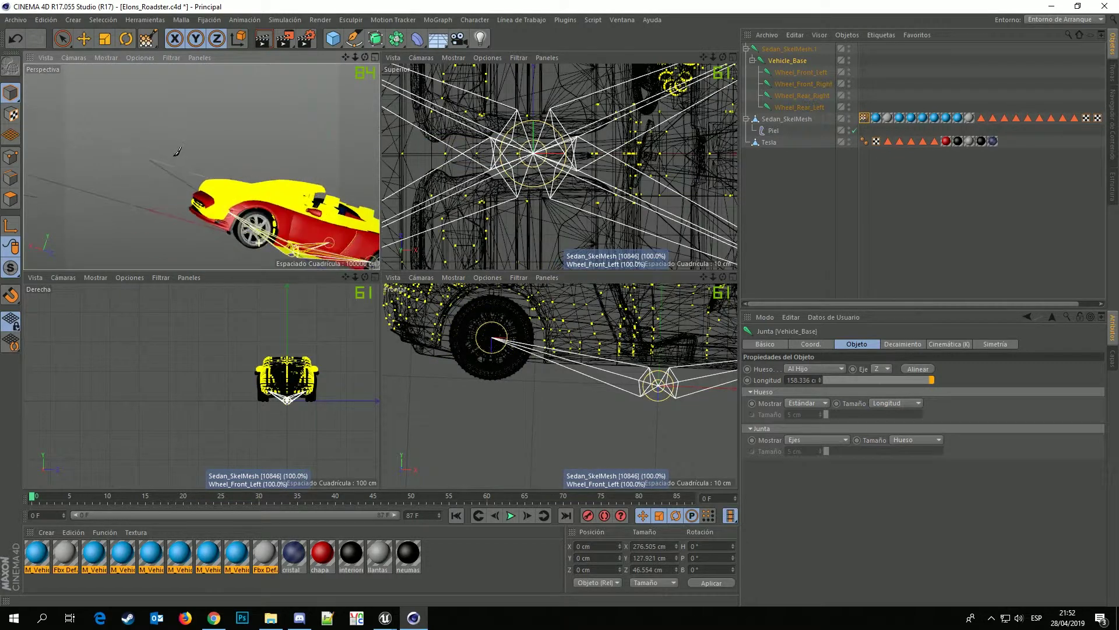
pyautogui.middleClick(242, 176)
pyautogui.scroll(8, 428, 271)
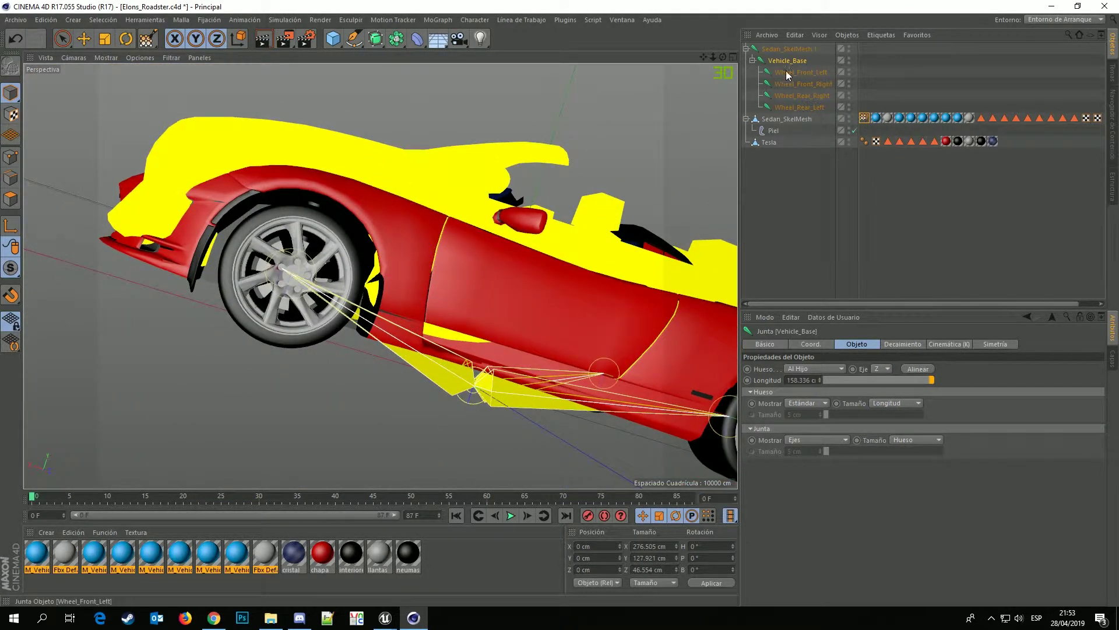
pyautogui.click(786, 71)
pyautogui.click(787, 81)
pyautogui.scroll(-3, 563, 236)
pyautogui.keyDown('alt'); pyautogui.moveTo(562, 236); pyautogui.dragTo(571, 119); pyautogui.keyUp('alt')
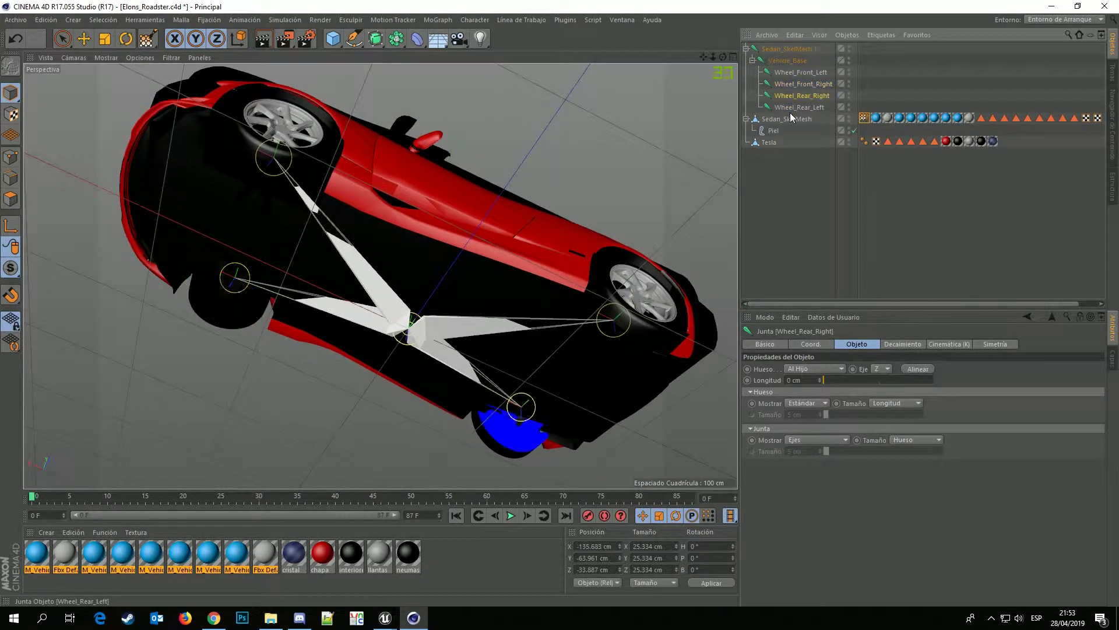
pyautogui.click(792, 74)
pyautogui.click(795, 83)
pyautogui.click(796, 95)
pyautogui.click(793, 107)
pyautogui.keyDown('alt'); pyautogui.moveTo(525, 234); pyautogui.dragTo(461, 305); pyautogui.keyUp('alt')
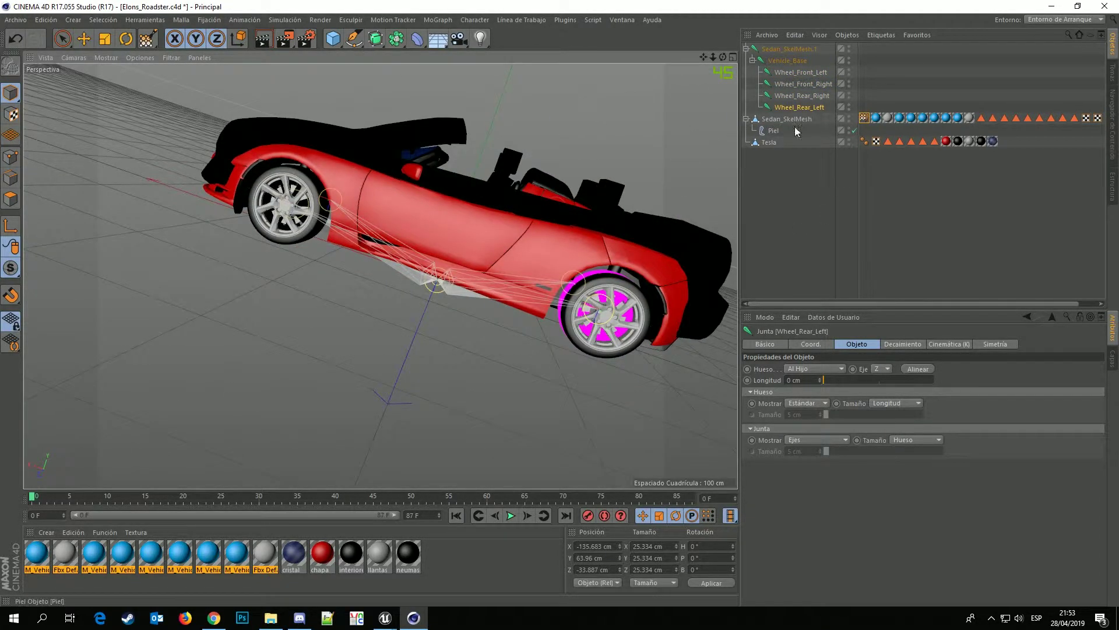
# Delete the old Sedan_SkelMesh, then select the Tesla with Vehicle_Base and all four wheel joints.
pyautogui.click(788, 120)
pyautogui.press('Delete')
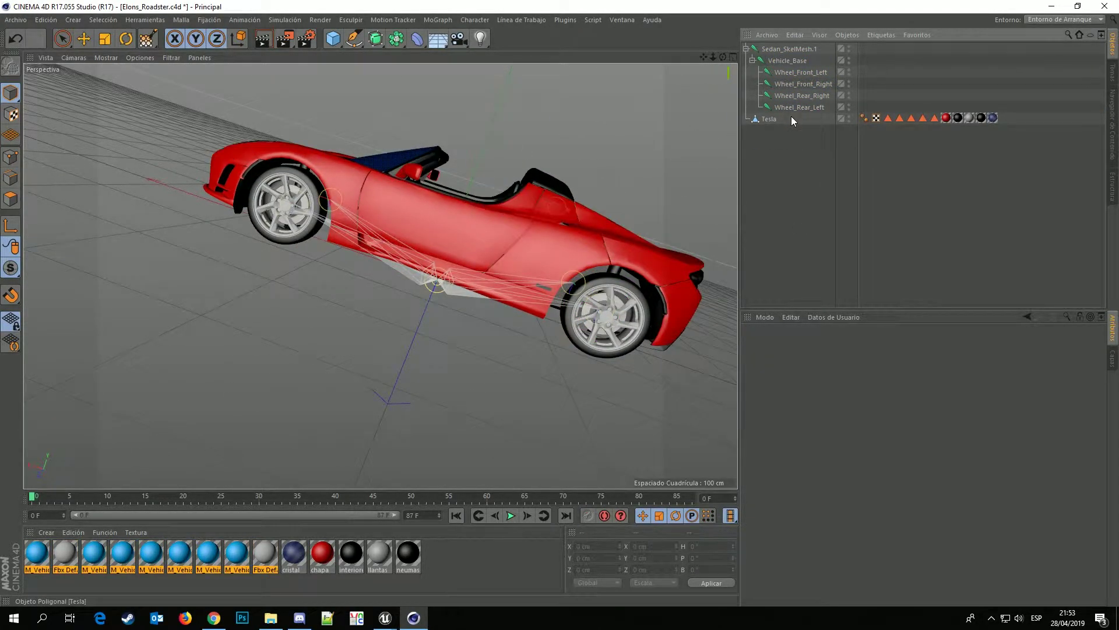
pyautogui.click(770, 120)
pyautogui.keyDown('ctrl'); pyautogui.click(783, 96); pyautogui.keyUp('ctrl')
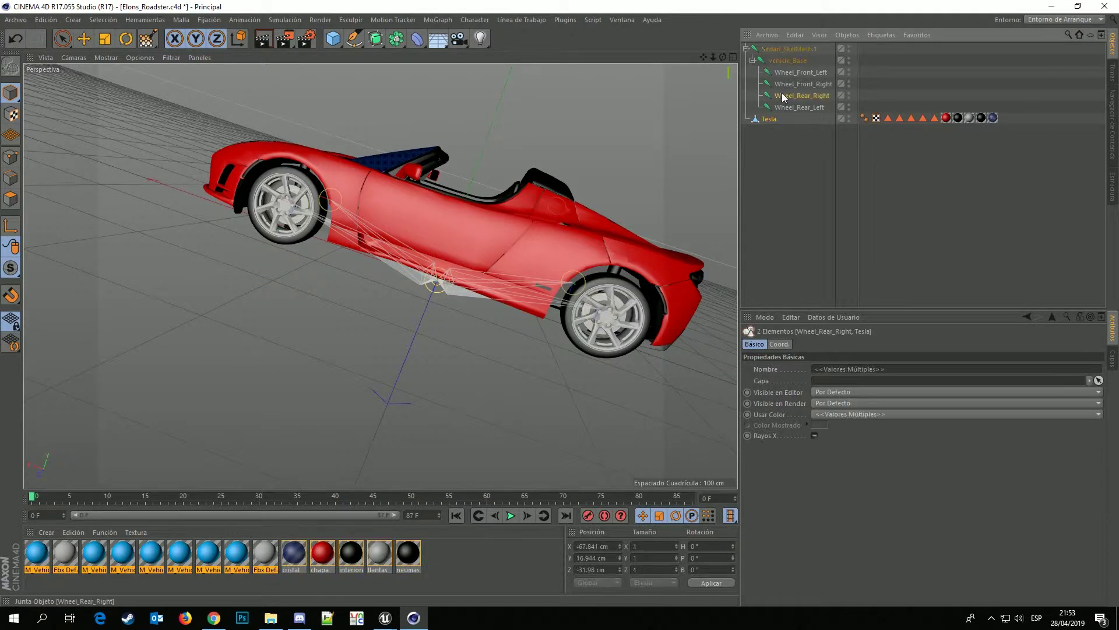
pyautogui.keyDown('ctrl'); pyautogui.click(784, 108); pyautogui.keyUp('ctrl')
pyautogui.keyDown('ctrl'); pyautogui.click(788, 85); pyautogui.keyUp('ctrl')
pyautogui.keyDown('ctrl'); pyautogui.click(789, 73); pyautogui.keyUp('ctrl')
pyautogui.keyDown('ctrl'); pyautogui.click(772, 61); pyautogui.keyUp('ctrl')
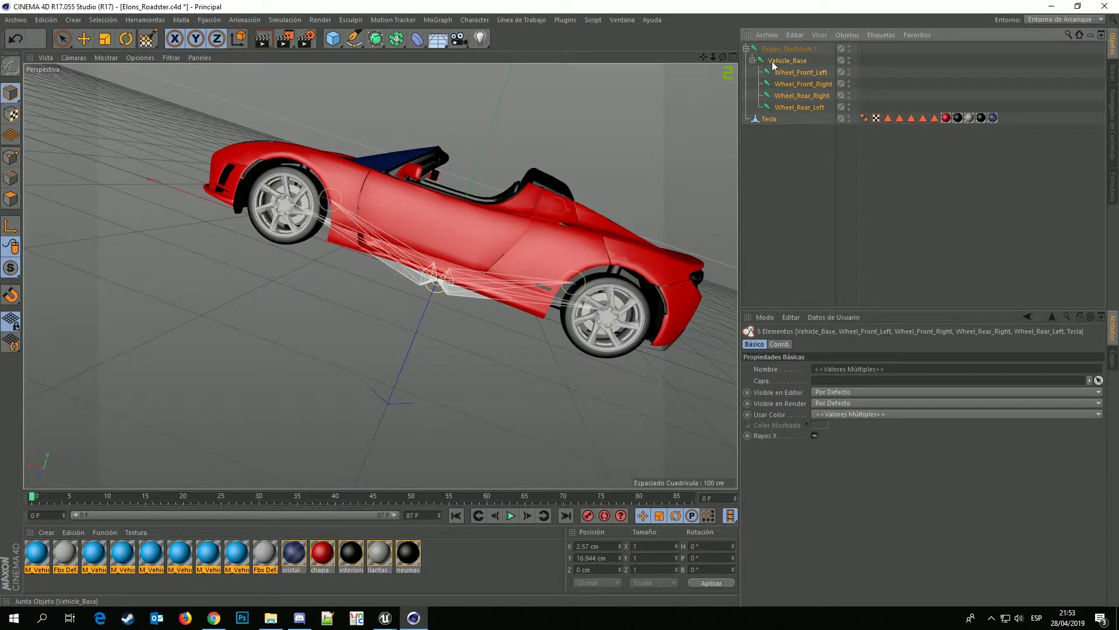
pyautogui.click(475, 20)
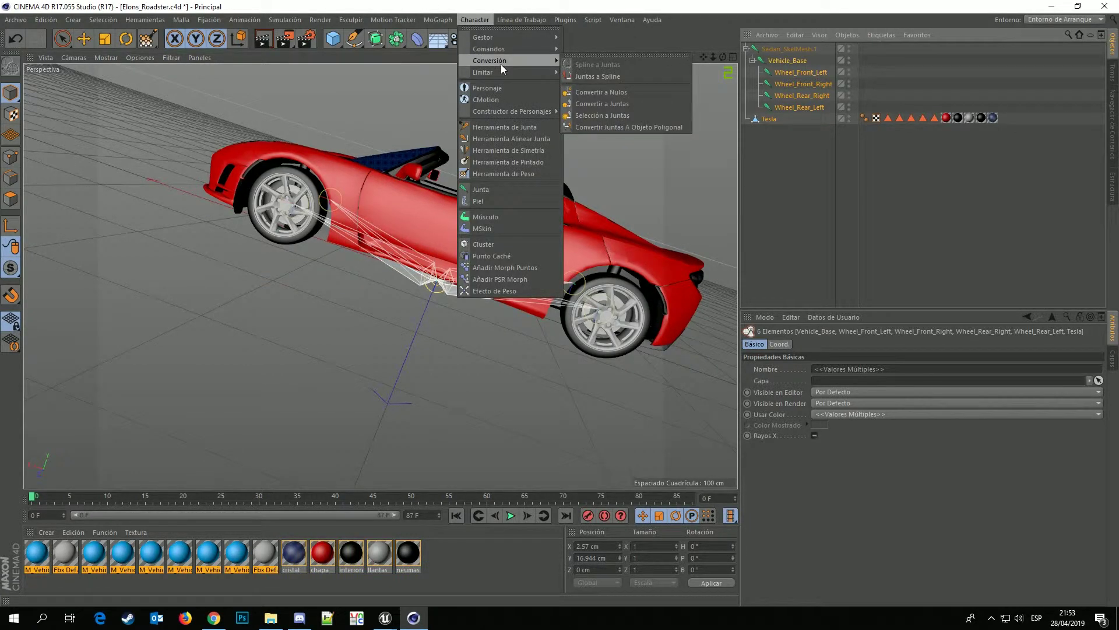
pyautogui.moveTo(508, 49)
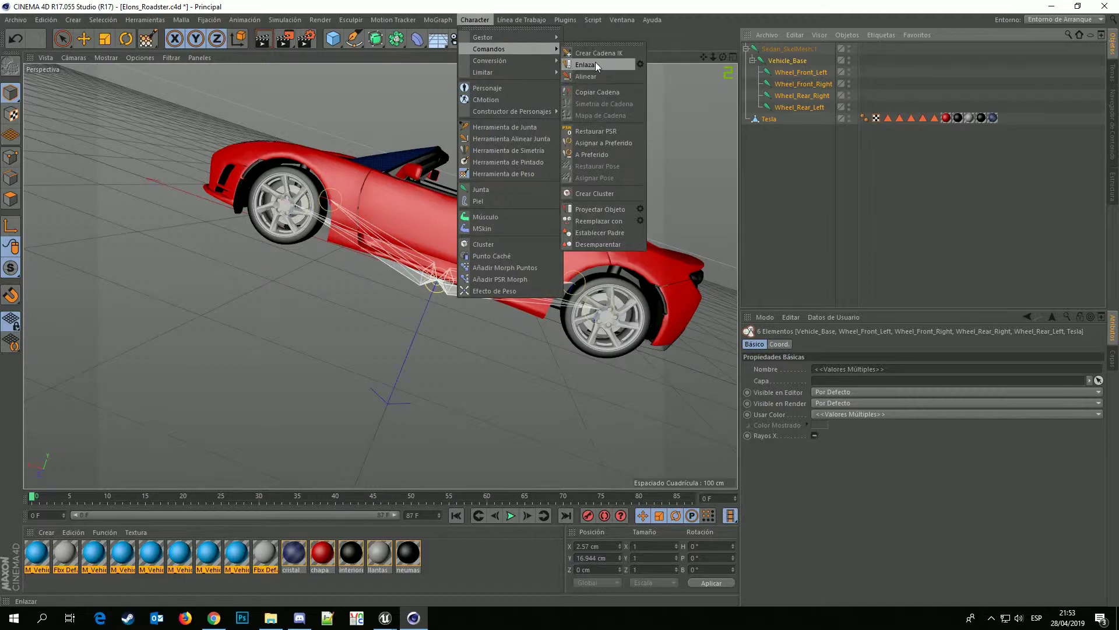
# Bind the Tesla mesh to Vehicle_Base and the four wheel joints, then check each wheel's weights.
pyautogui.click(592, 64)
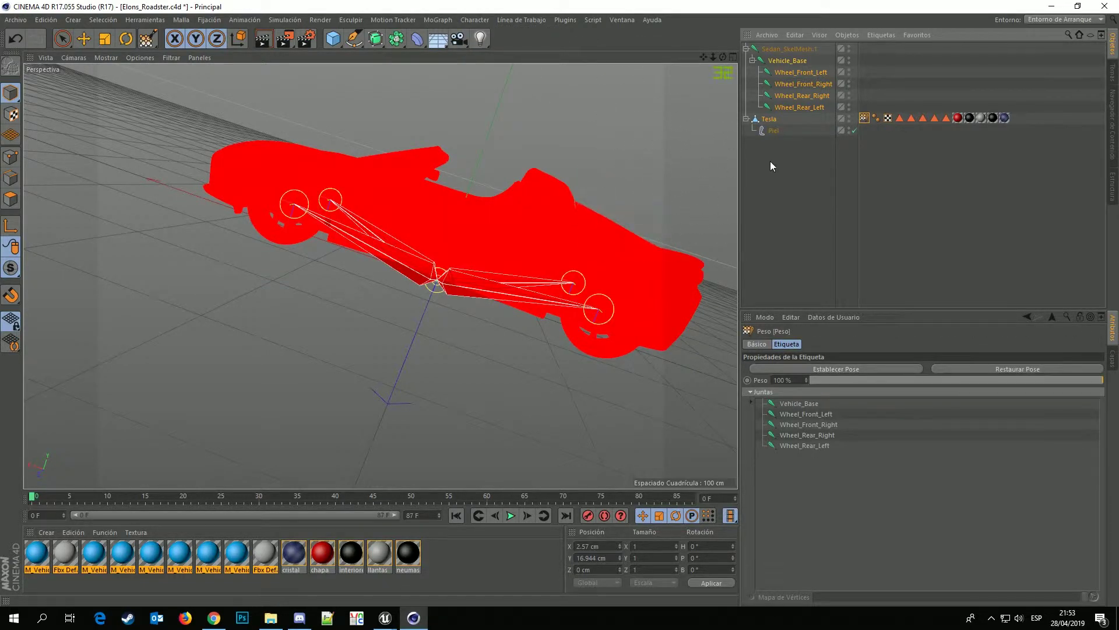
pyautogui.keyDown('alt'); pyautogui.moveTo(595, 205); pyautogui.dragTo(497, 194); pyautogui.keyUp('alt')
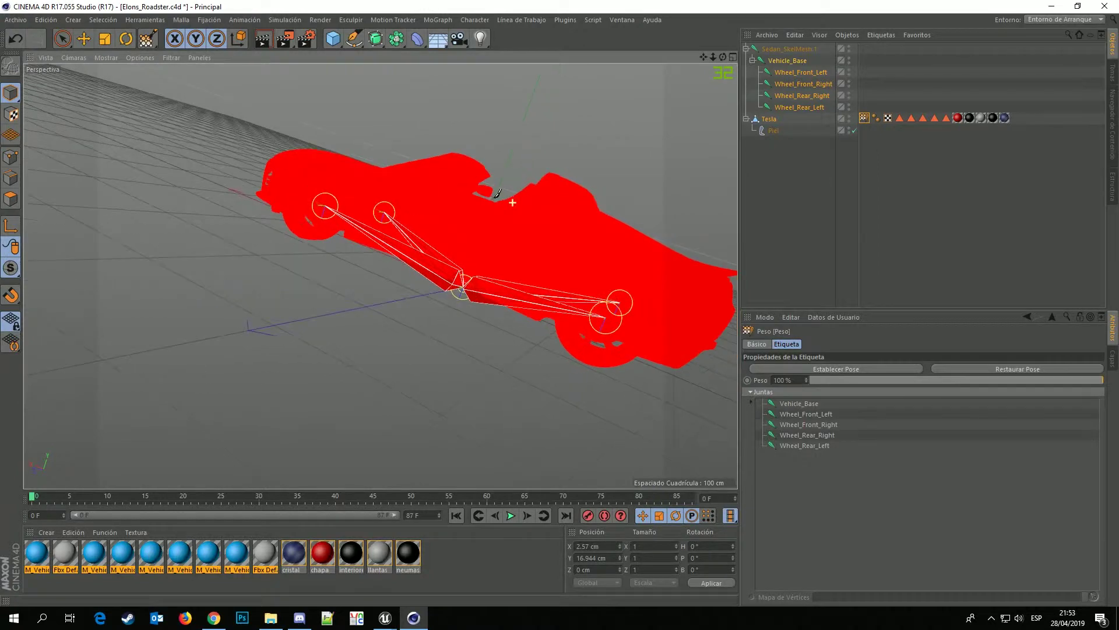
pyautogui.click(792, 83)
pyautogui.click(793, 94)
pyautogui.click(794, 106)
pyautogui.click(790, 74)
# Hide the polygons of both Tesla selection tags so only the wheels remain visible.
pyautogui.click(898, 119)
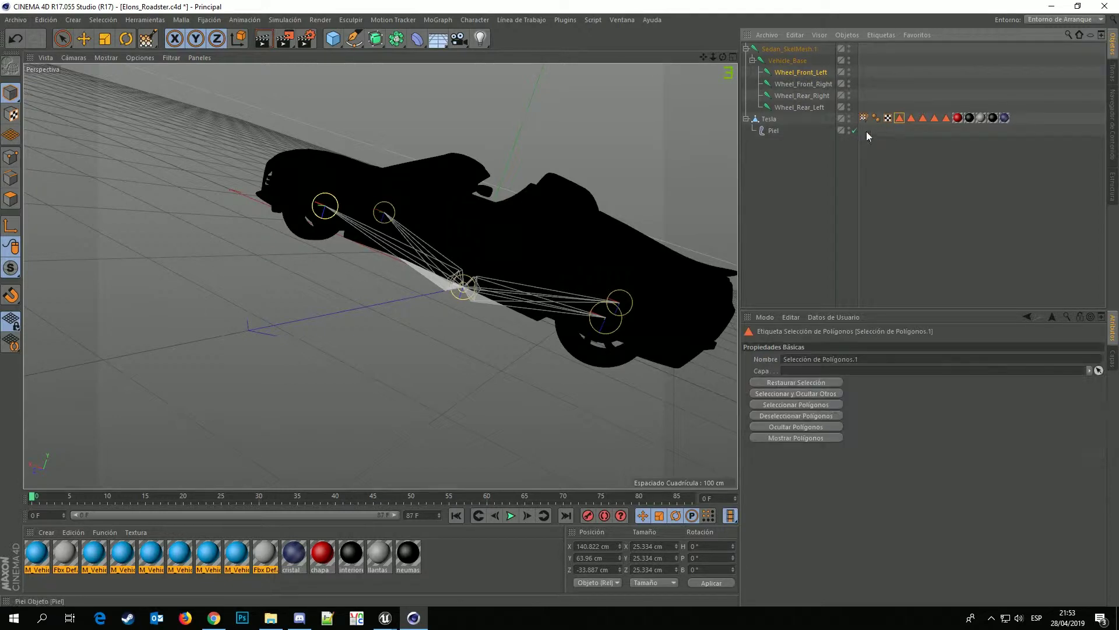
pyautogui.click(795, 427)
pyautogui.click(910, 119)
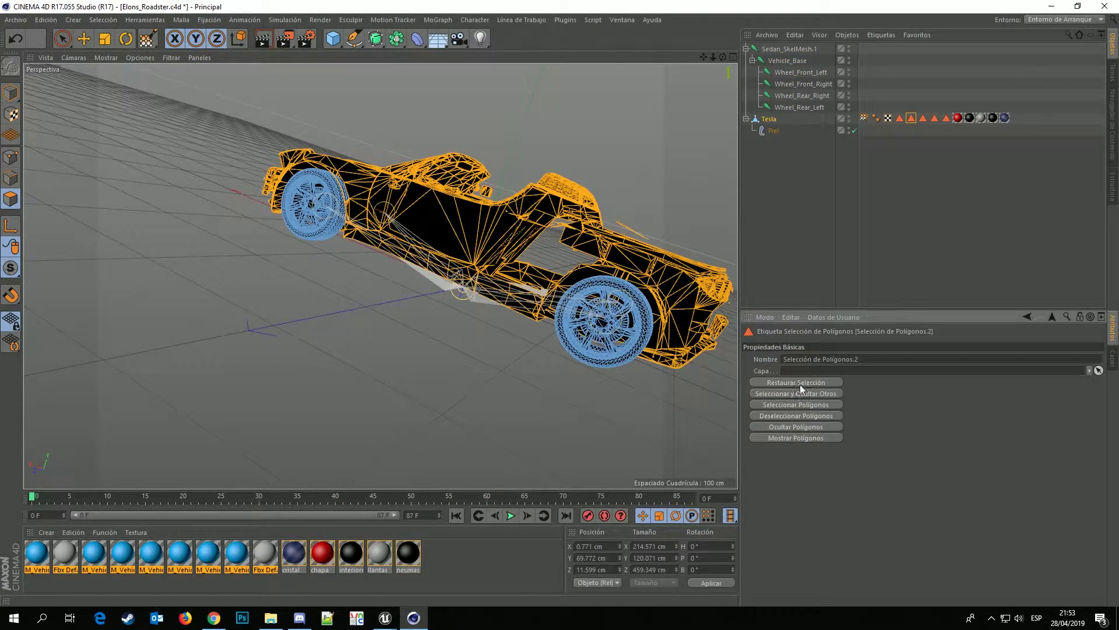
pyautogui.click(786, 426)
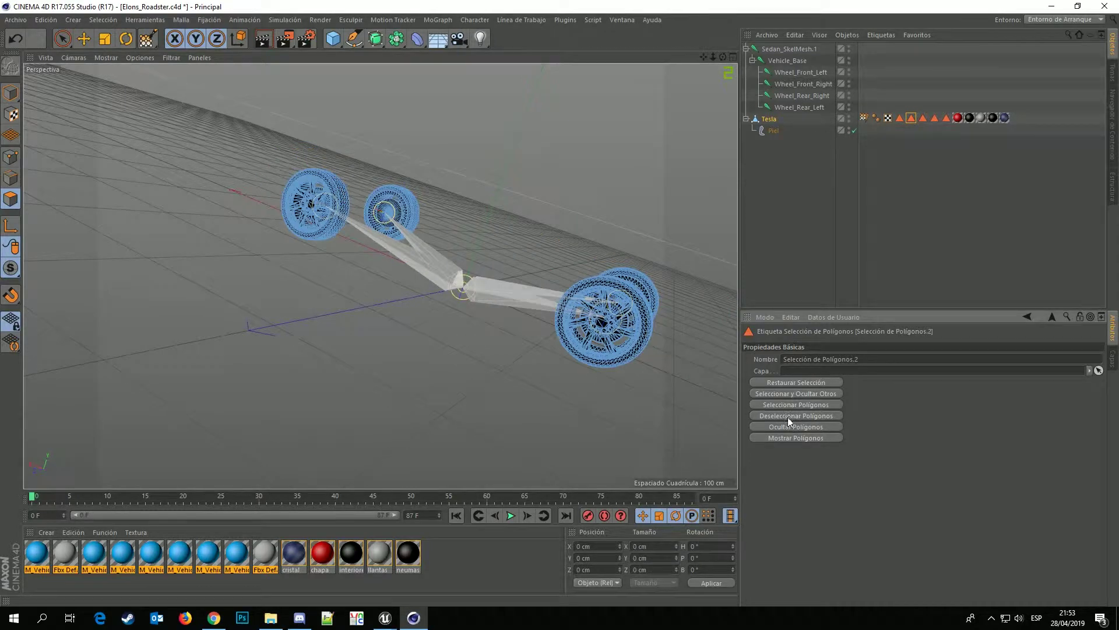
# Paint the front-left wheel at 100% onto Wheel_Front_Left and review the front wheel joints' weights.
pyautogui.click(796, 75)
pyautogui.keyDown('alt'); pyautogui.moveTo(656, 234); pyautogui.dragTo(583, 169); pyautogui.keyUp('alt')
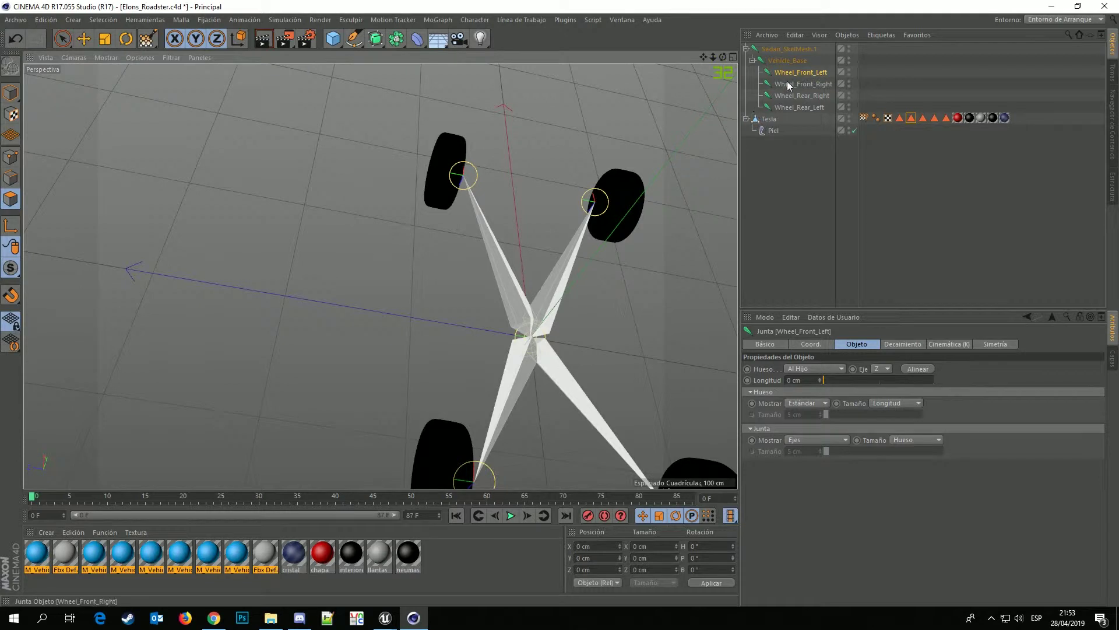
pyautogui.click(441, 177)
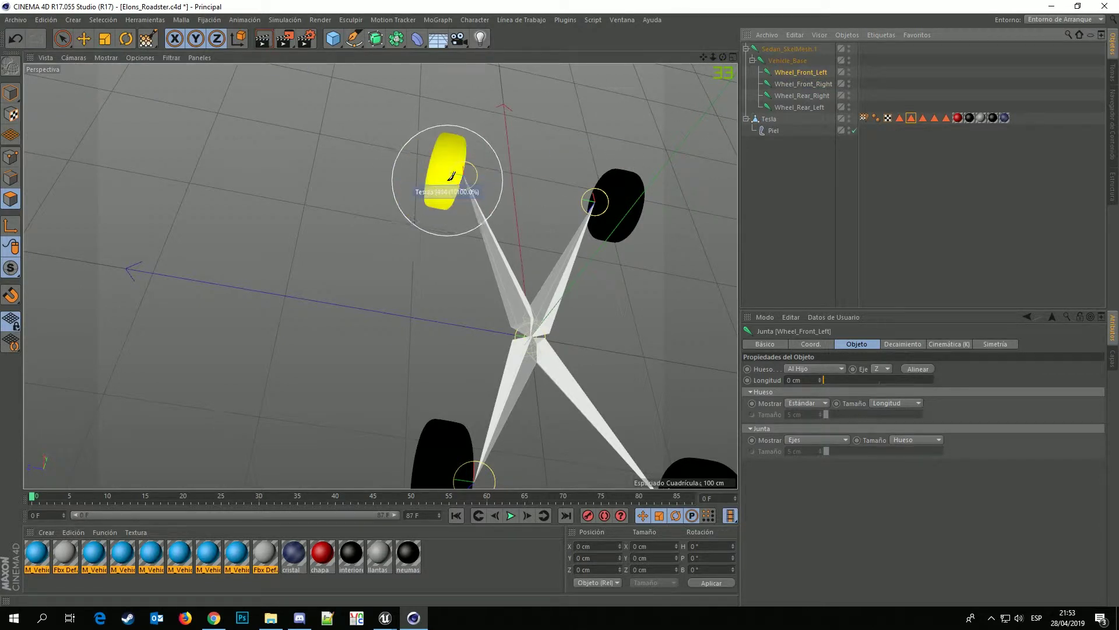
pyautogui.scroll(2, 452, 176)
pyautogui.scroll(1, 452, 176)
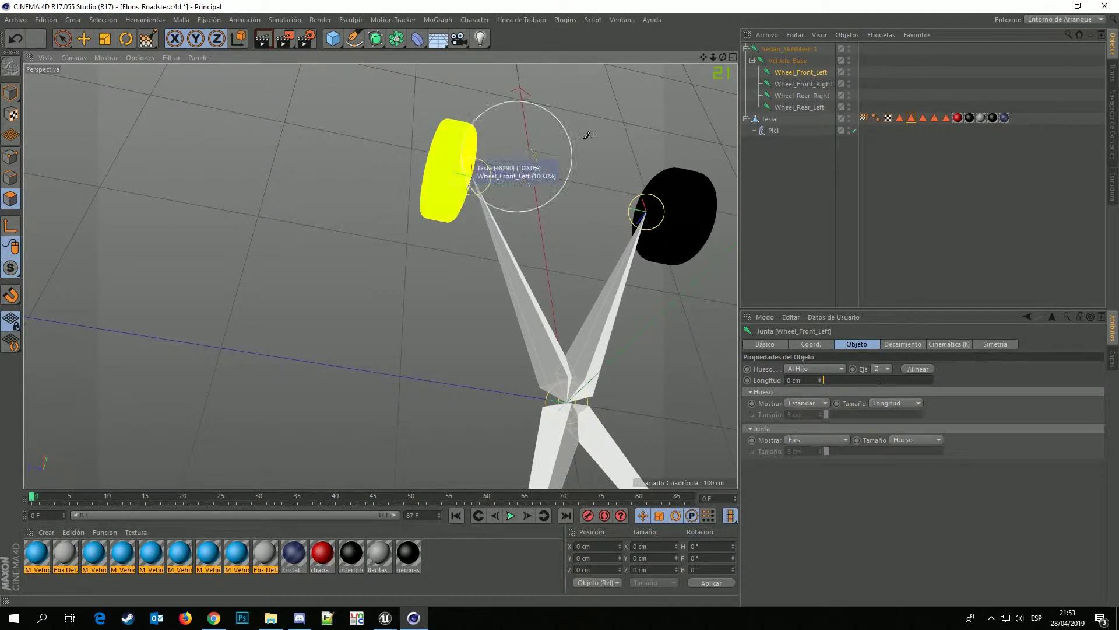
pyautogui.click(791, 84)
pyautogui.moveTo(380, 286)
pyautogui.keyDown('alt'); pyautogui.mouseDown()
pyautogui.moveTo(391, 142)
pyautogui.moveTo(504, 164)
pyautogui.moveTo(500, 138)
pyautogui.moveTo(741, 110)
pyautogui.mouseUp(); pyautogui.keyUp('alt')
pyautogui.click(789, 73)
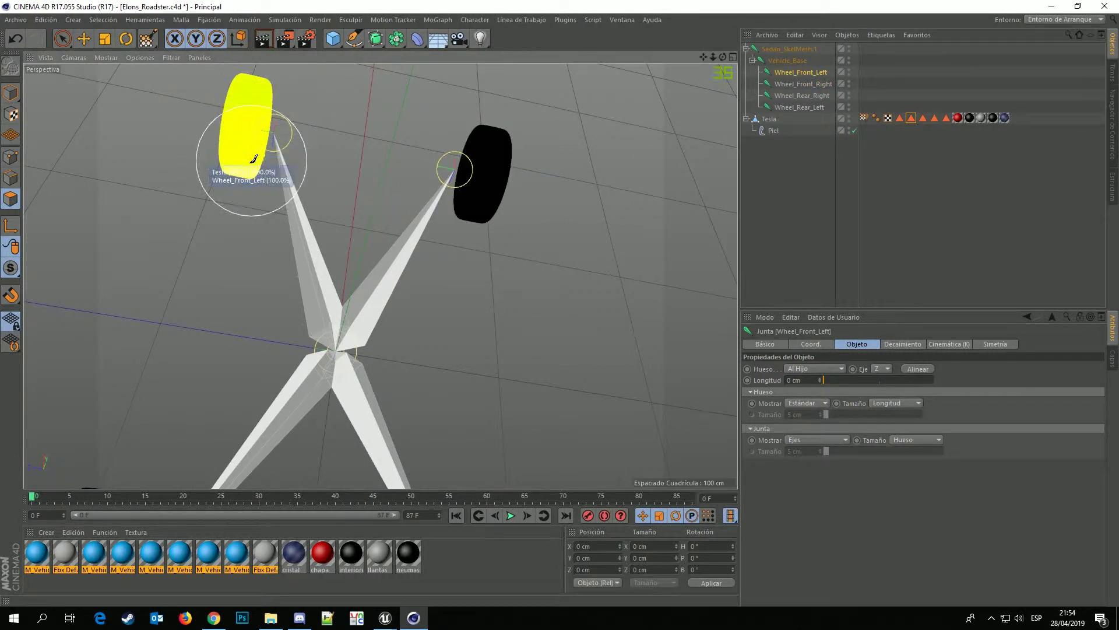
pyautogui.click(774, 86)
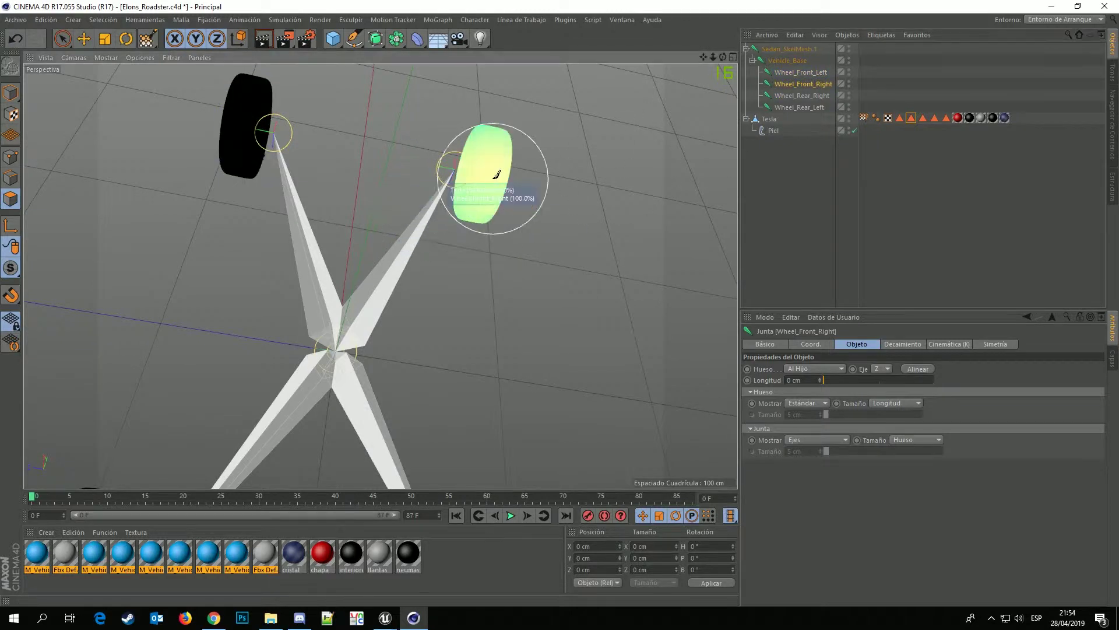
# Paint the rear wheels at 100% onto Wheel_Rear_Right and Wheel_Rear_Left.
pyautogui.click(810, 101)
pyautogui.scroll(-2, 507, 295)
pyautogui.scroll(-2, 505, 273)
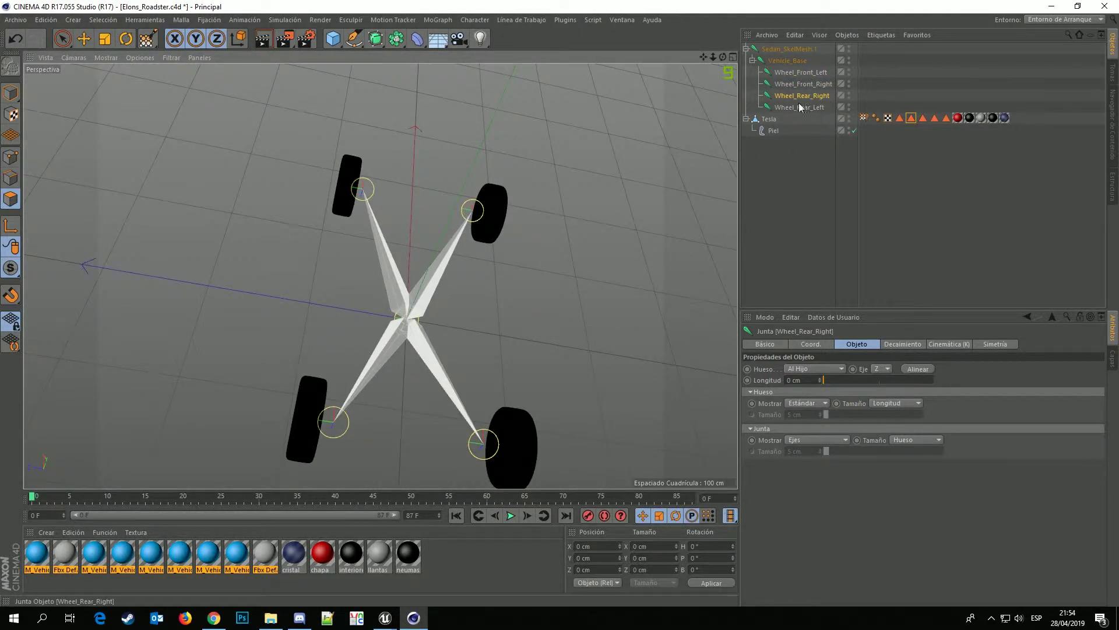
pyautogui.moveTo(568, 369); pyautogui.dragTo(510, 462)
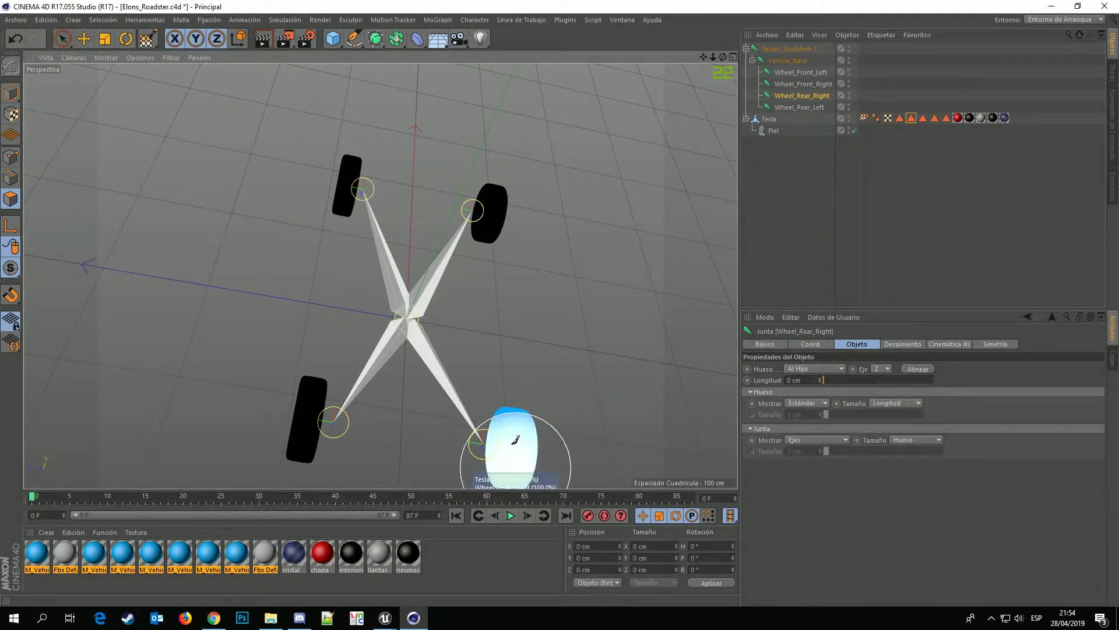
pyautogui.moveTo(524, 402)
pyautogui.keyDown('alt'); pyautogui.mouseDown()
pyautogui.moveTo(470, 386)
pyautogui.moveTo(519, 333)
pyautogui.moveTo(466, 358)
pyautogui.mouseUp(); pyautogui.keyUp('alt')
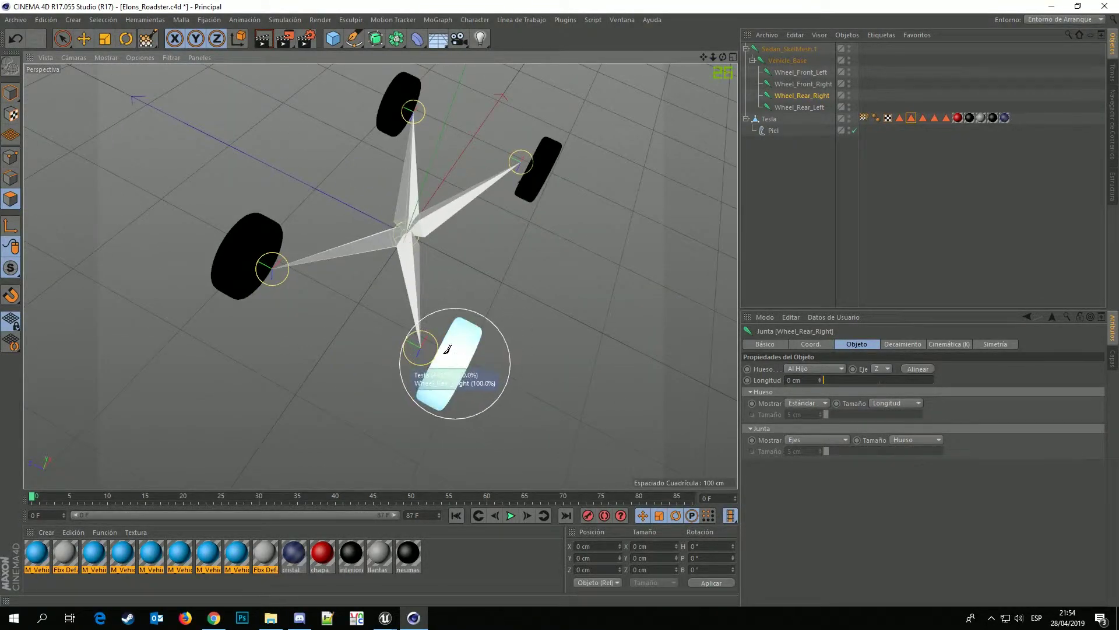
pyautogui.click(813, 107)
pyautogui.moveTo(260, 247); pyautogui.dragTo(253, 252)
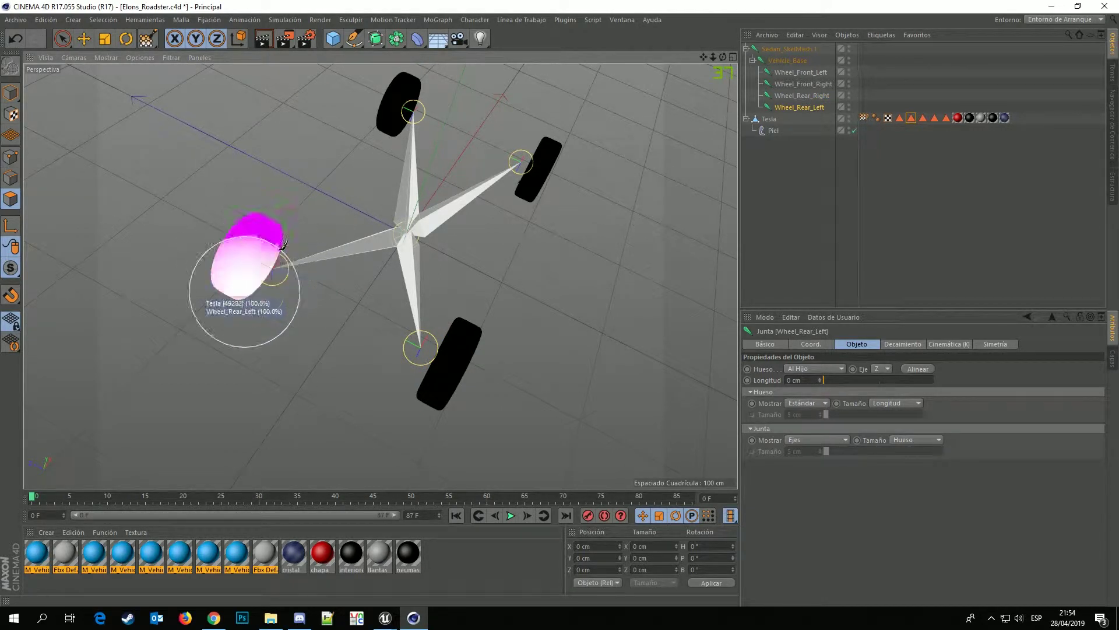
pyautogui.moveTo(253, 253); pyautogui.dragTo(251, 251)
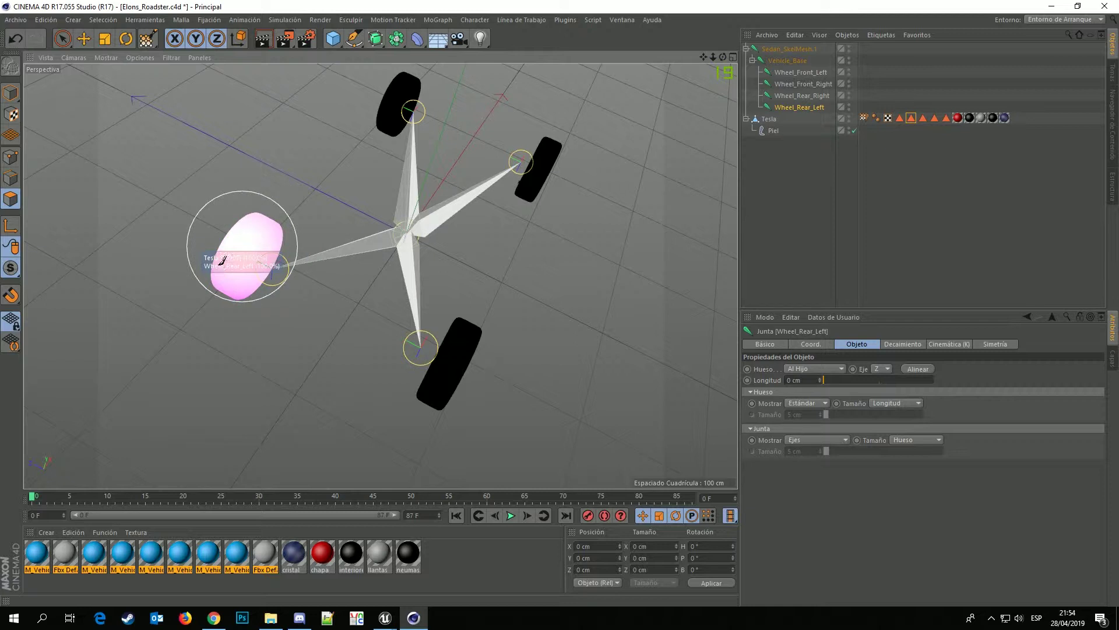
pyautogui.click(797, 49)
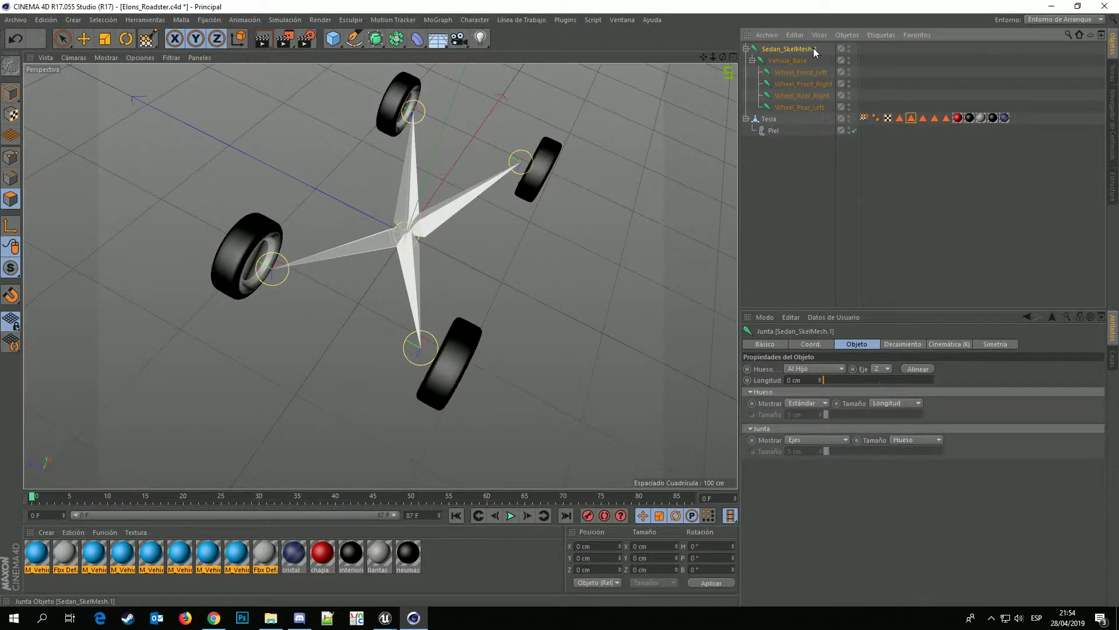
# Rename the root joint to Sedan_SkelMesh and check the Tesla's skin and selection tags.
pyautogui.doubleClick(814, 48)
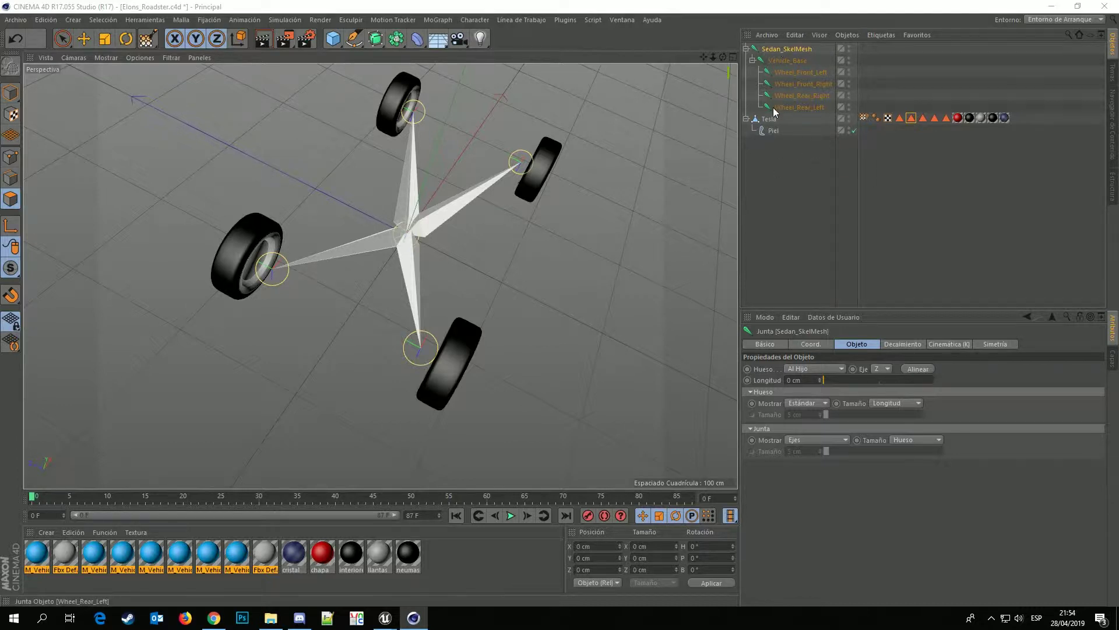
pyautogui.click(771, 130)
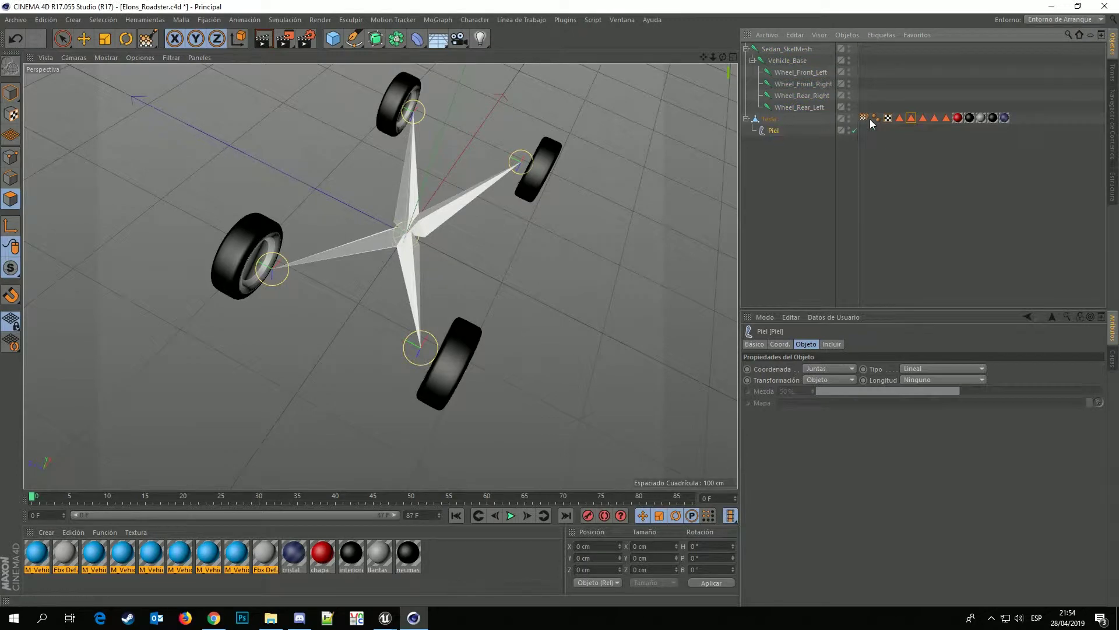
pyautogui.click(864, 117)
pyautogui.click(772, 131)
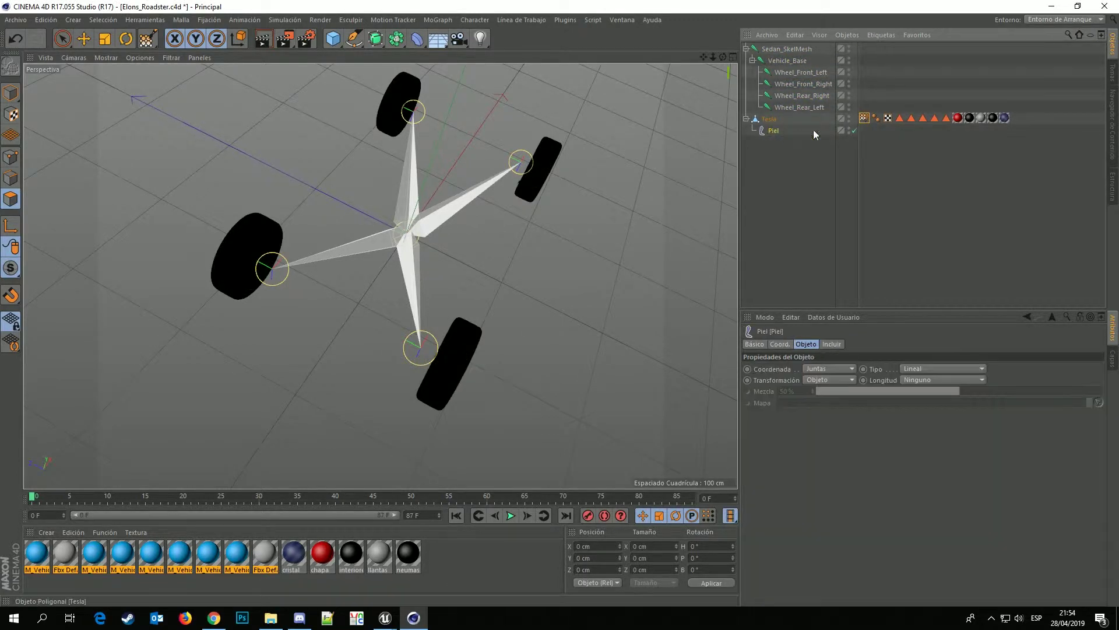
pyautogui.click(909, 119)
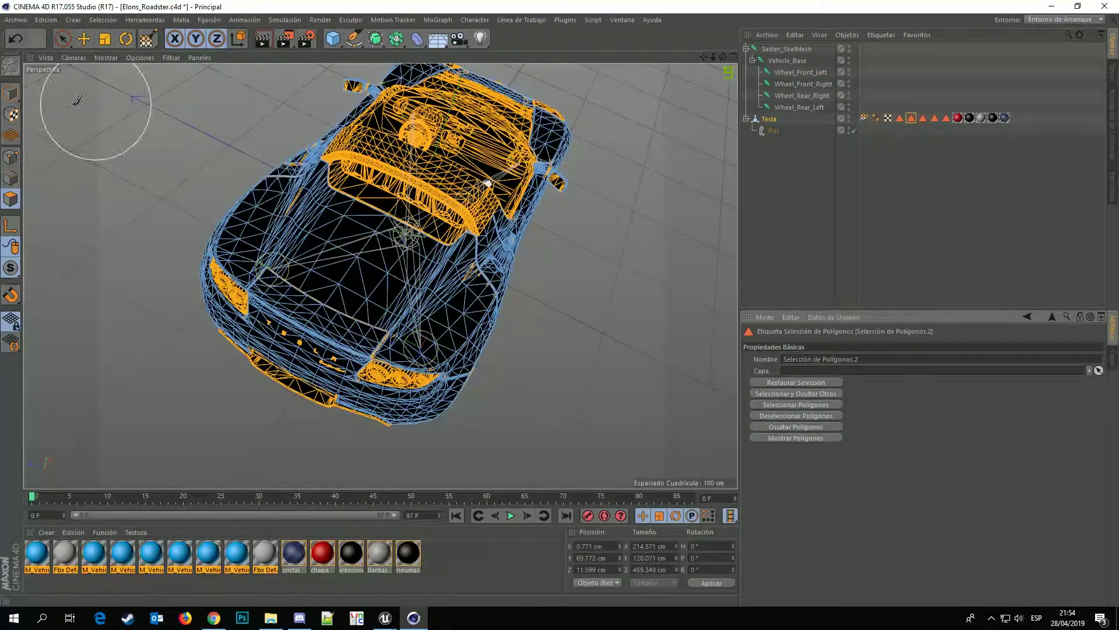
# Return to Model mode so the full red roadster shows around its wheel joints.
pyautogui.click(12, 96)
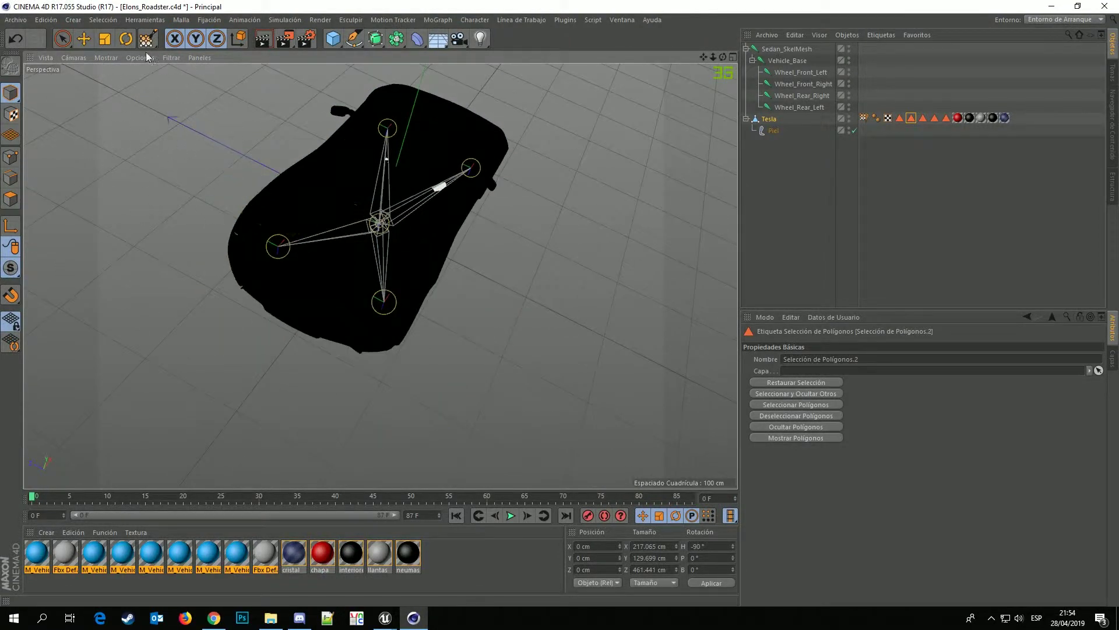
pyautogui.click(62, 39)
pyautogui.moveTo(267, 71)
pyautogui.keyDown('alt'); pyautogui.mouseDown()
pyautogui.moveTo(429, 93)
pyautogui.moveTo(348, 111)
pyautogui.mouseUp(); pyautogui.keyUp('alt')
pyautogui.click(16, 20)
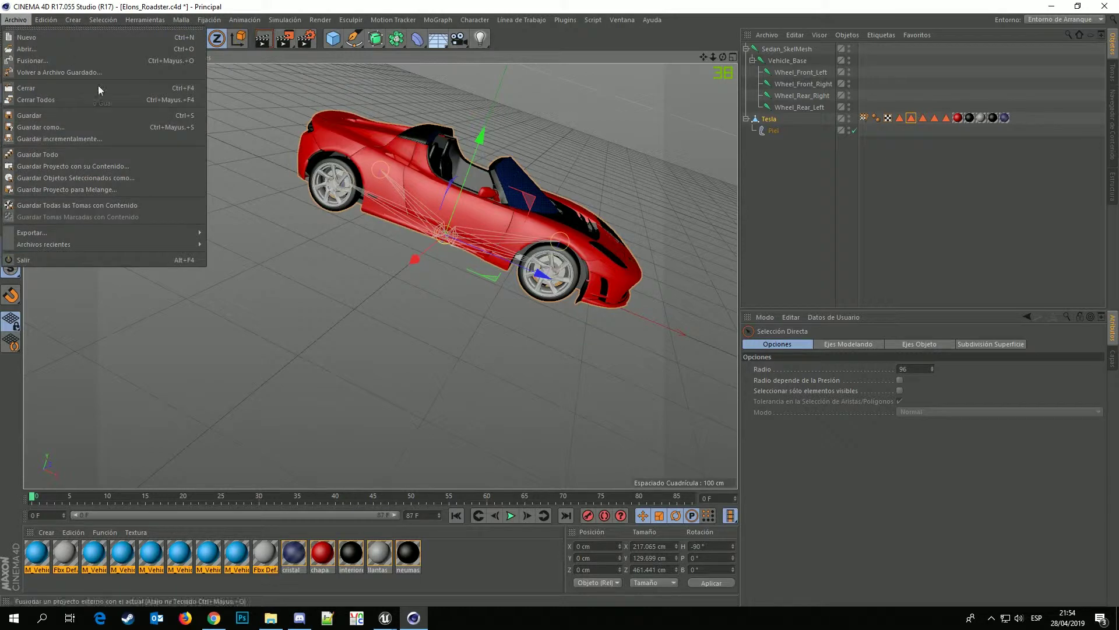
# Save the FBX export as Elons_Roadster.fbx in the Tesla folder, accept its settings, and minimise Cinema 4D.
pyautogui.moveTo(28, 233)
pyautogui.click(229, 337)
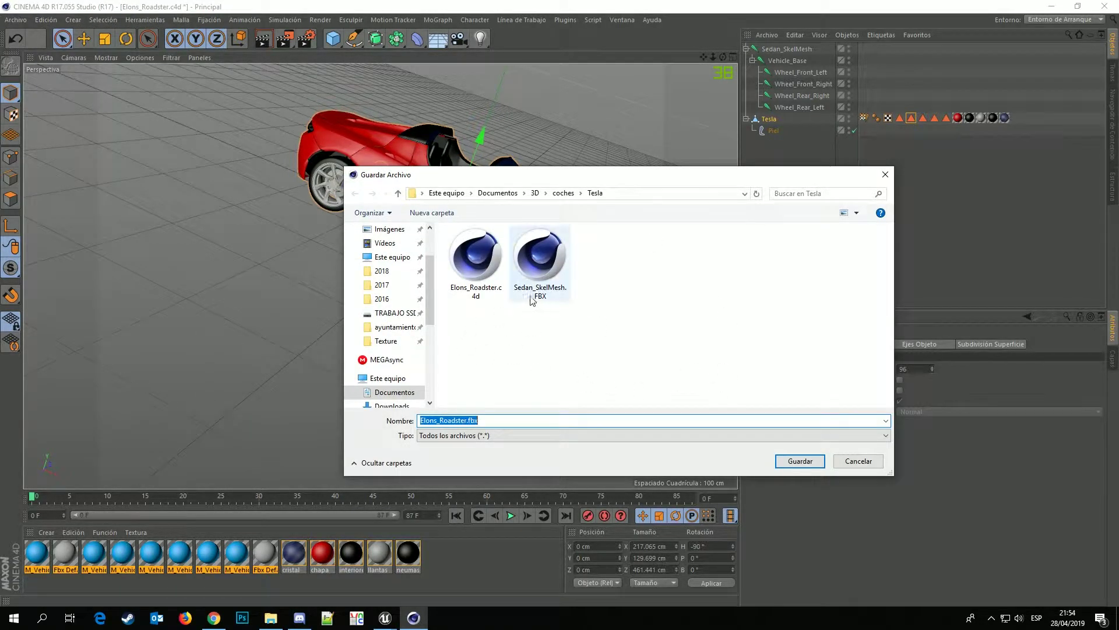
pyautogui.click(813, 464)
pyautogui.click(801, 578)
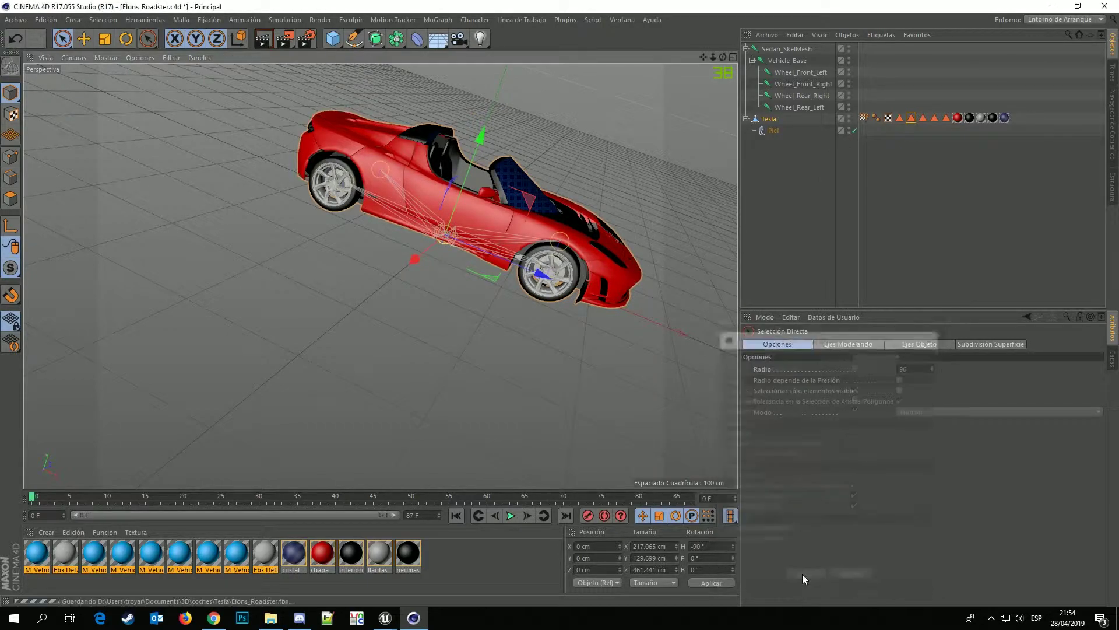
pyautogui.click(1052, 6)
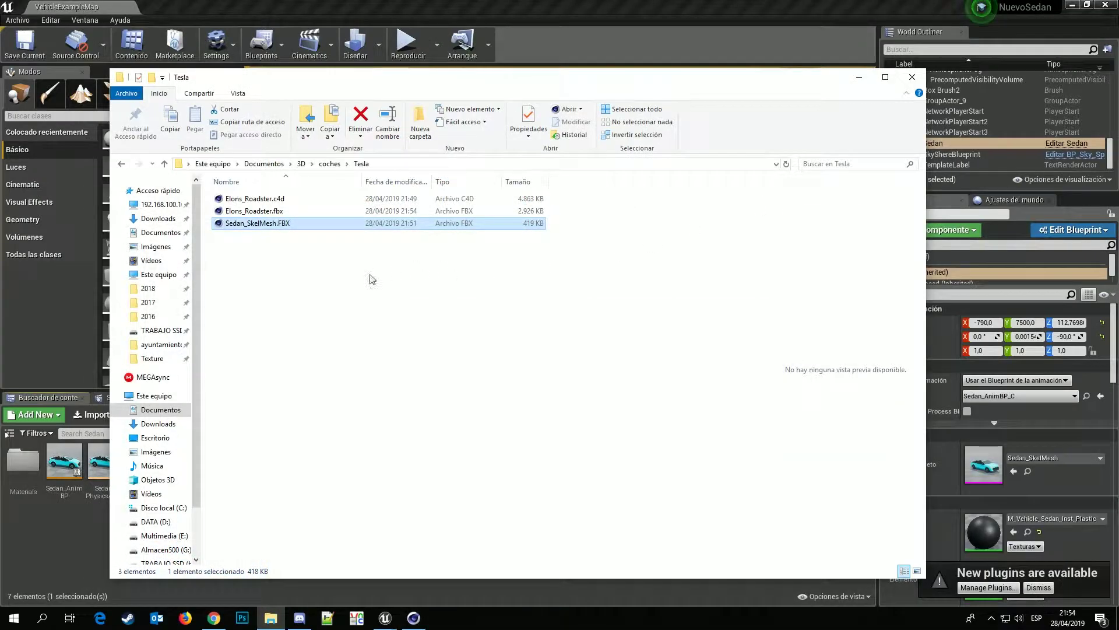
# Drag Elons_Roadster.fbx from the Tesla folder window into Unreal's Sedan content folder.
pyautogui.moveTo(352, 81); pyautogui.dragTo(576, 42)
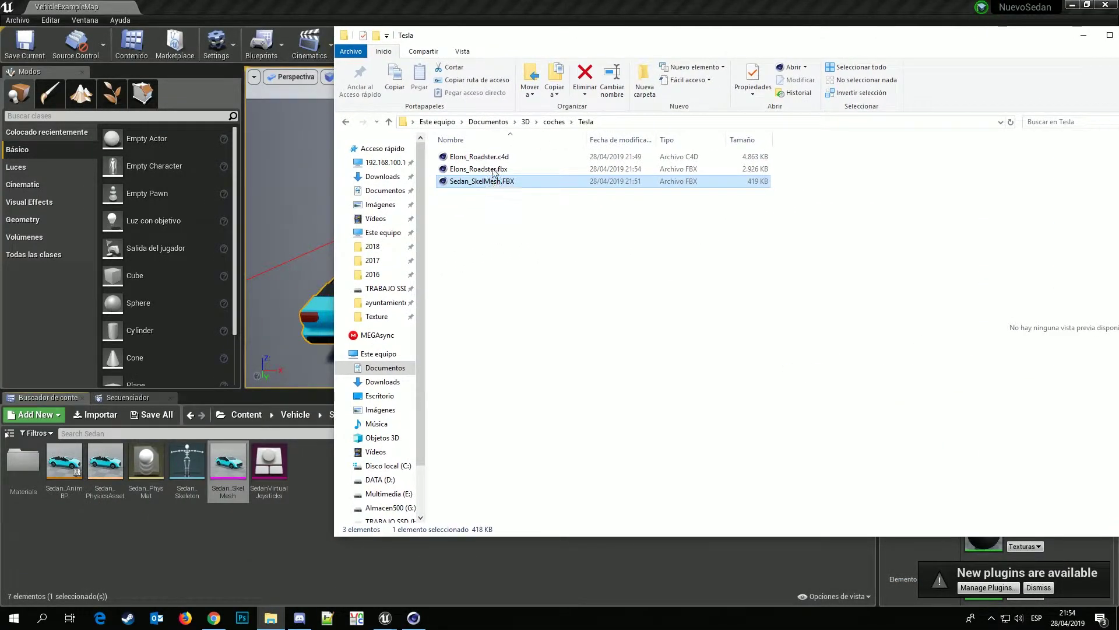
pyautogui.click(491, 170)
pyautogui.moveTo(484, 170)
pyautogui.mouseDown()
pyautogui.moveTo(296, 529)
pyautogui.moveTo(490, 239)
pyautogui.mouseUp()
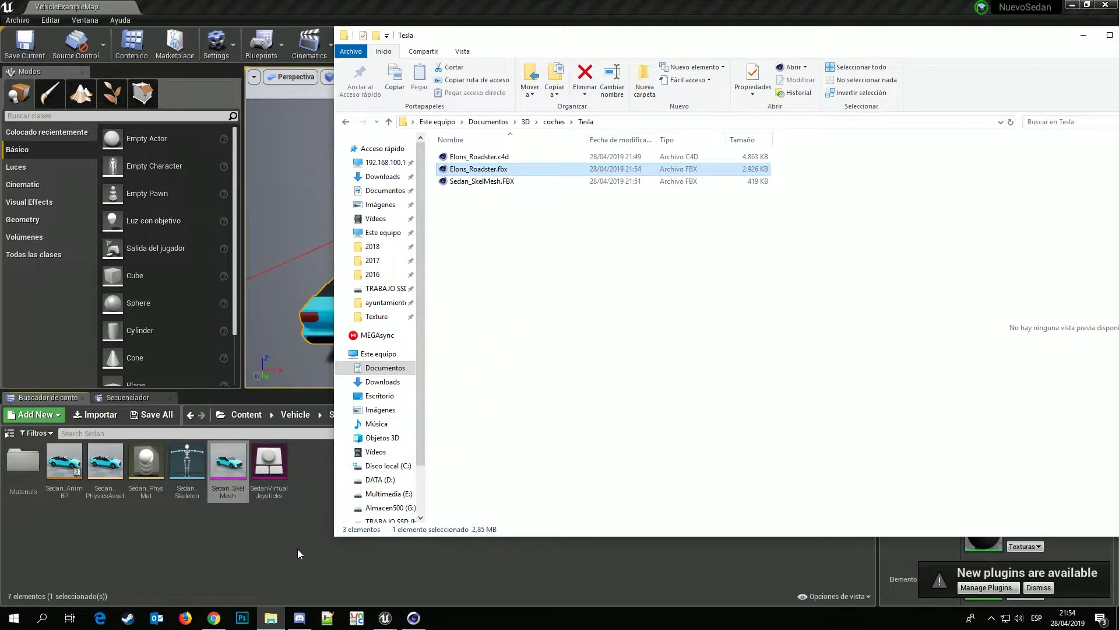
pyautogui.click(297, 553)
pyautogui.moveTo(371, 618)
pyautogui.mouseDown()
pyautogui.moveTo(343, 502)
pyautogui.moveTo(310, 534)
pyautogui.mouseUp()
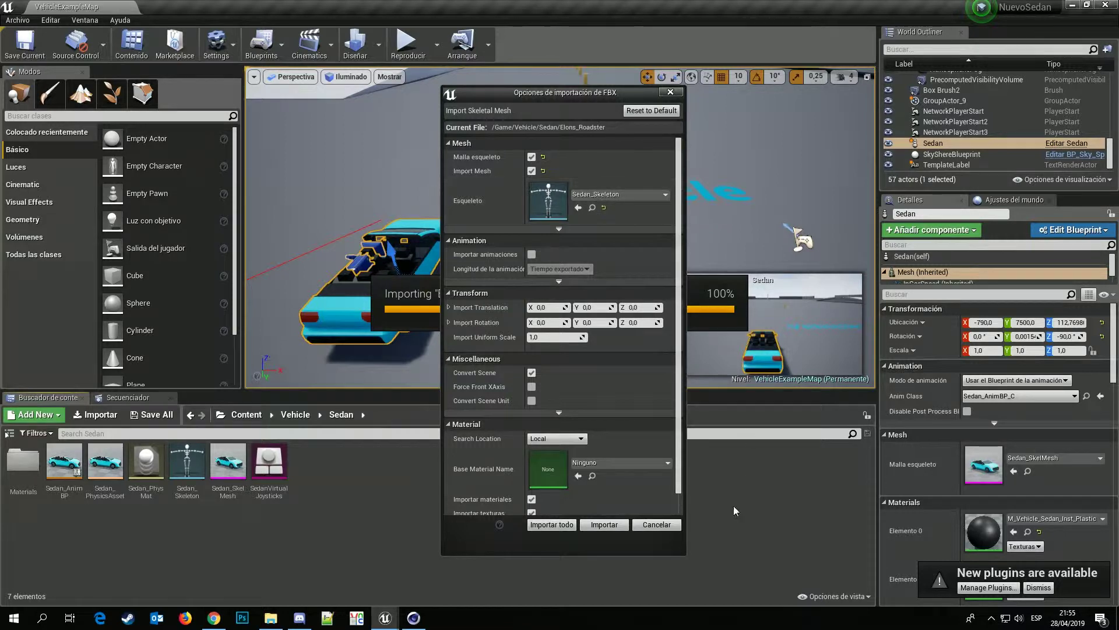
# Import Elons_Roadster using Sedan_Skeleton, then open Elons_Roadster_PhysicsAsset.
pyautogui.scroll(-1, 558, 508)
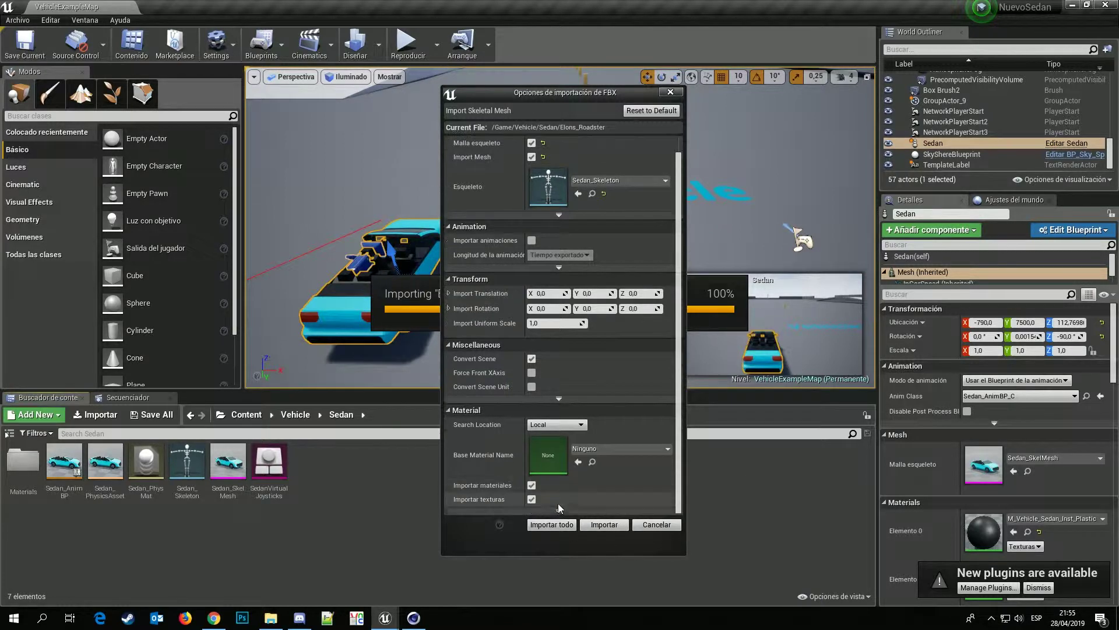
pyautogui.click(604, 525)
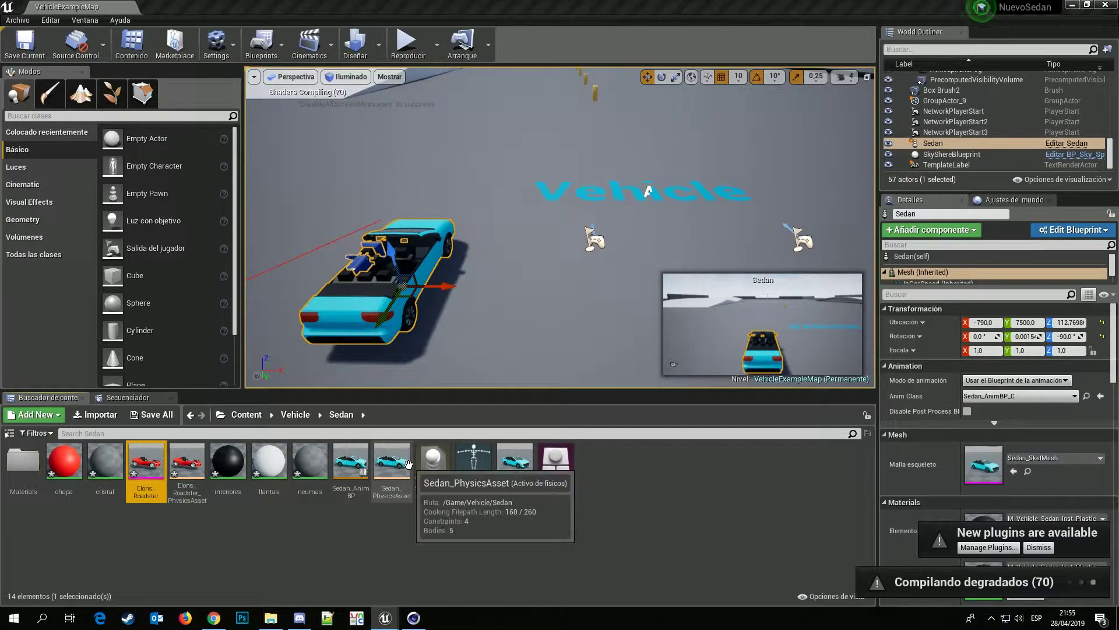
pyautogui.click(177, 464)
pyautogui.doubleClick(177, 464)
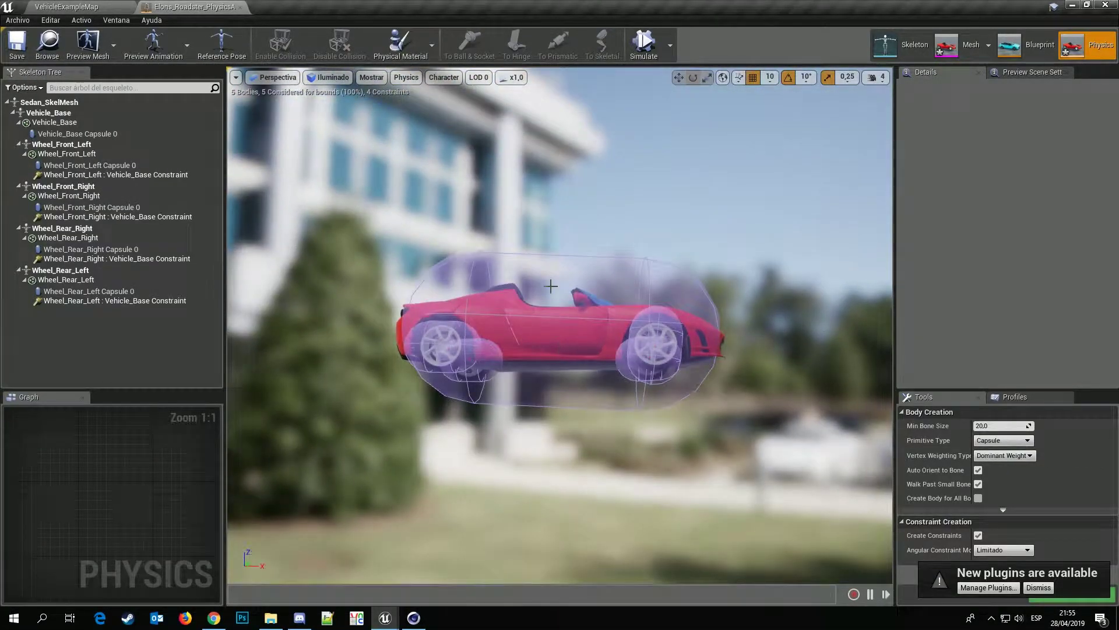
# Delete the Vehicle_Base body, then check each of the four wheel capsules from both sides.
pyautogui.click(551, 286)
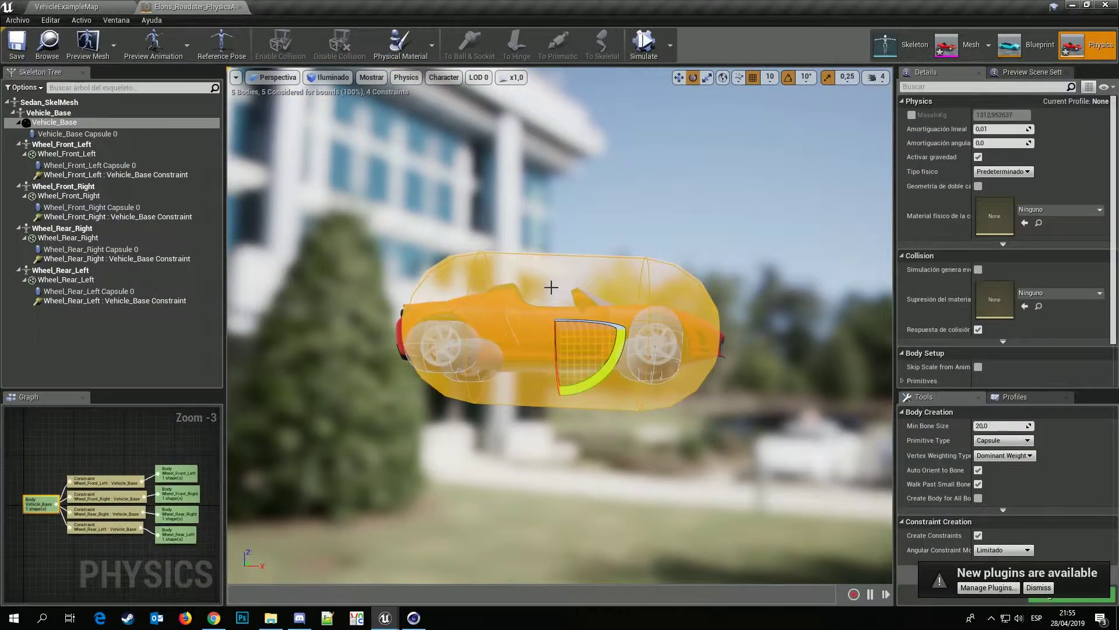
pyautogui.press('Delete')
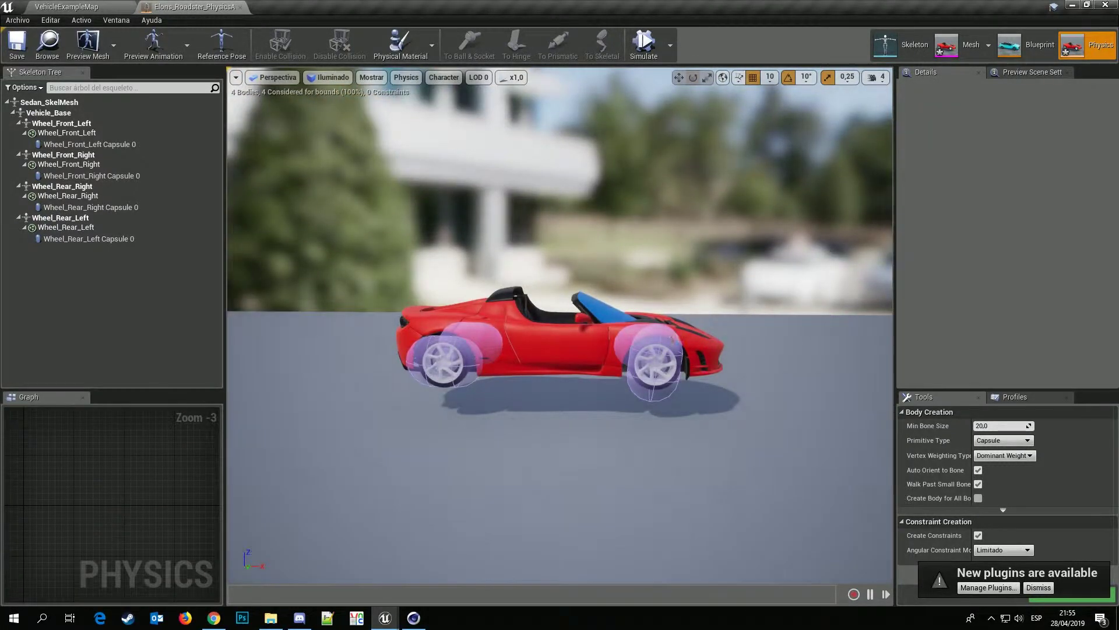
pyautogui.click(660, 324)
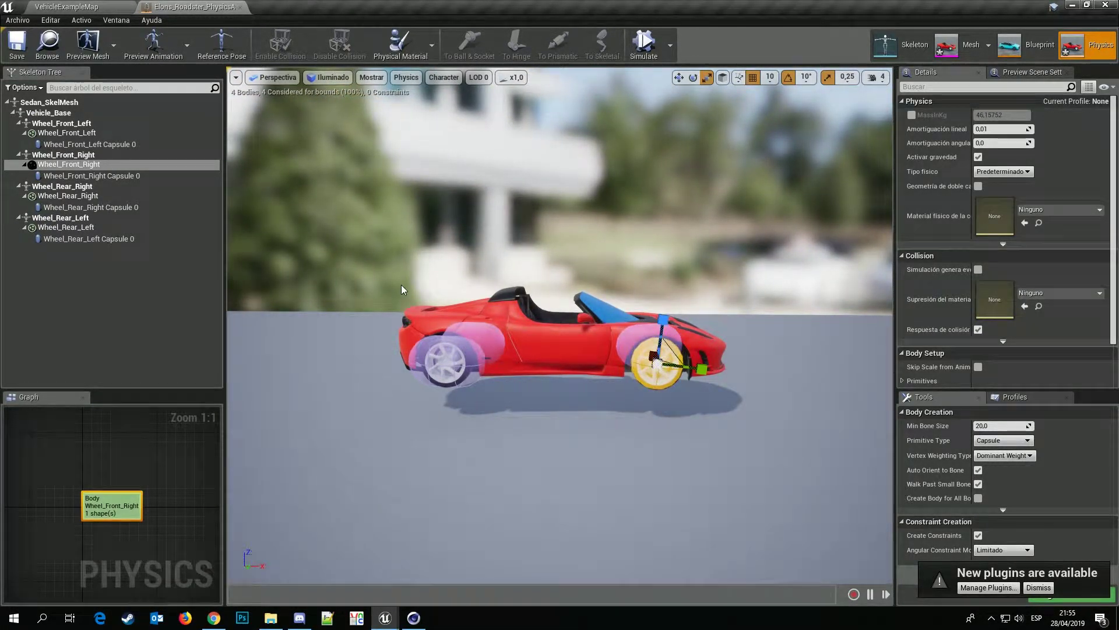
pyautogui.click(481, 364)
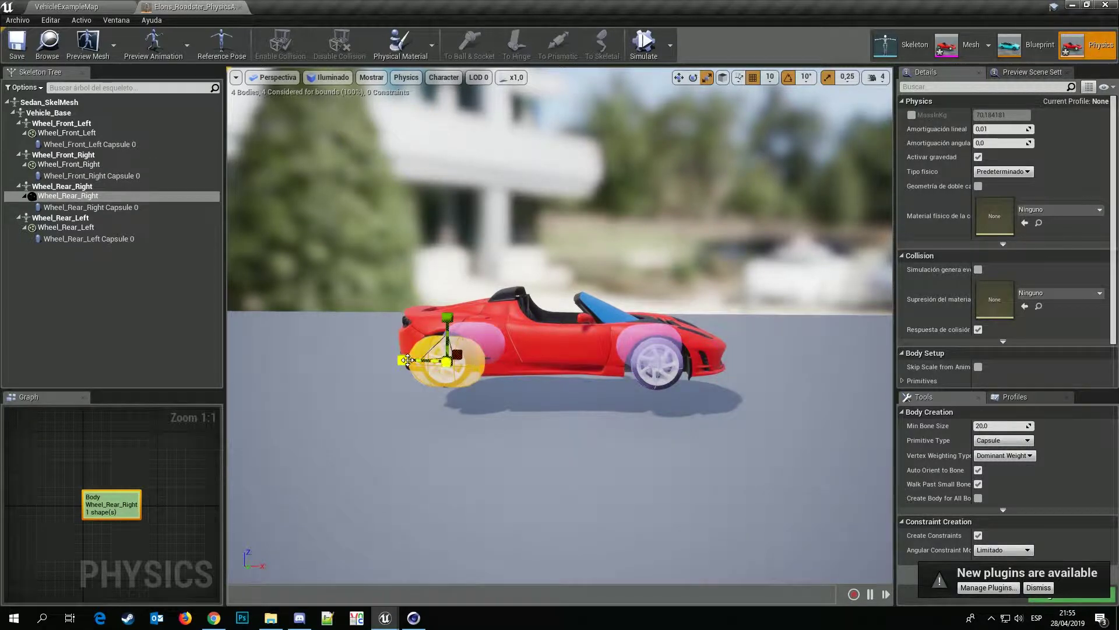
pyautogui.keyDown('alt'); pyautogui.moveTo(416, 333); pyautogui.dragTo(683, 367); pyautogui.keyUp('alt')
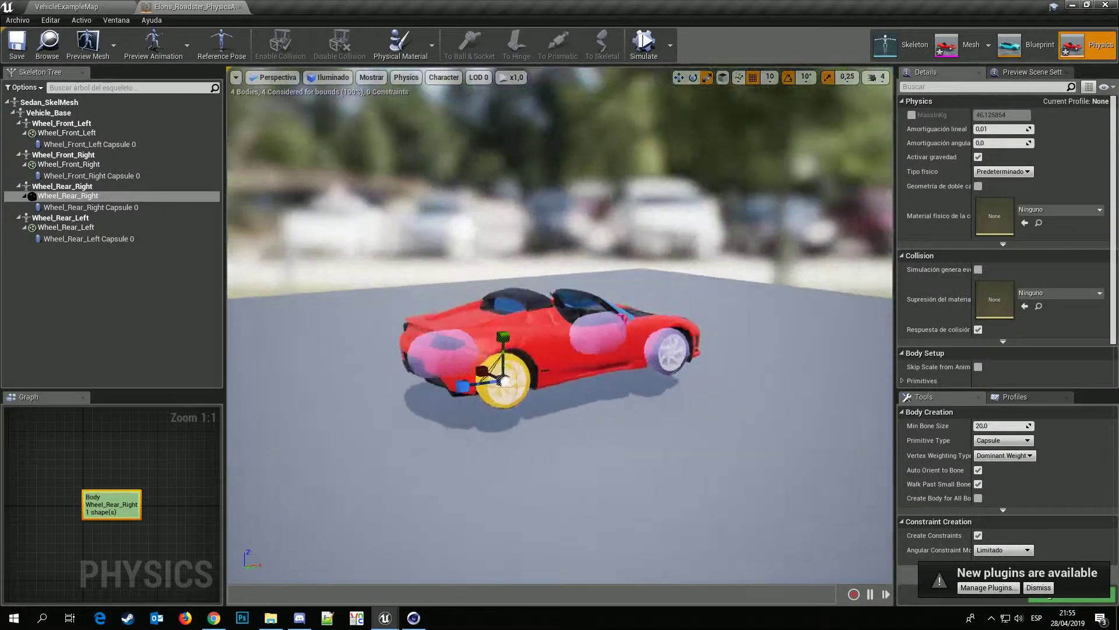
pyautogui.click(683, 367)
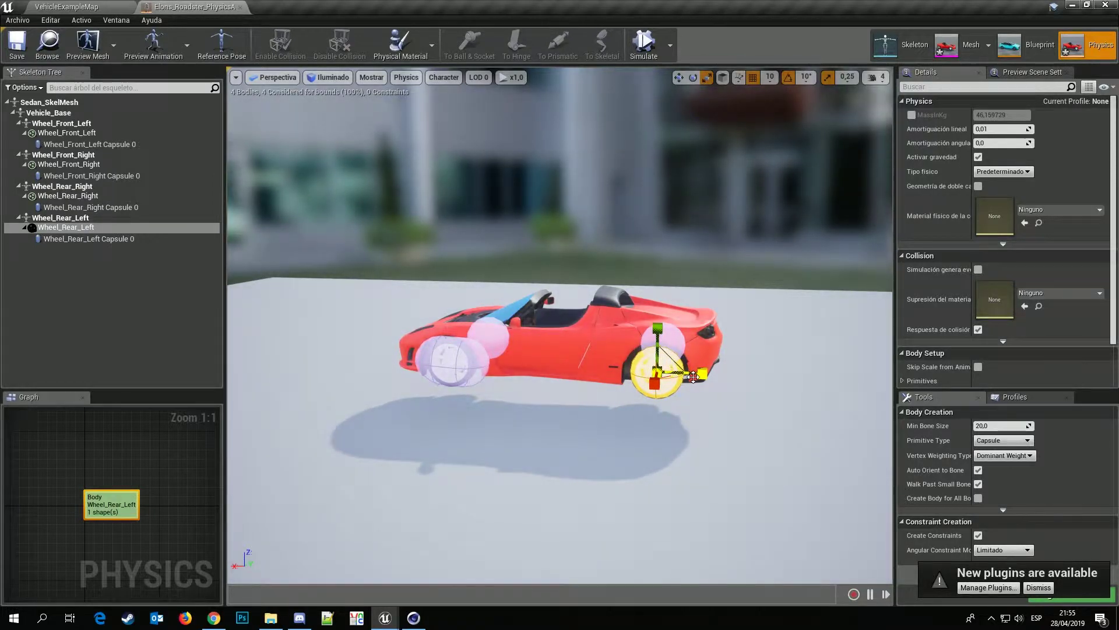
pyautogui.click(482, 372)
pyautogui.keyDown('alt'); pyautogui.moveTo(482, 371); pyautogui.dragTo(497, 379); pyautogui.keyUp('alt')
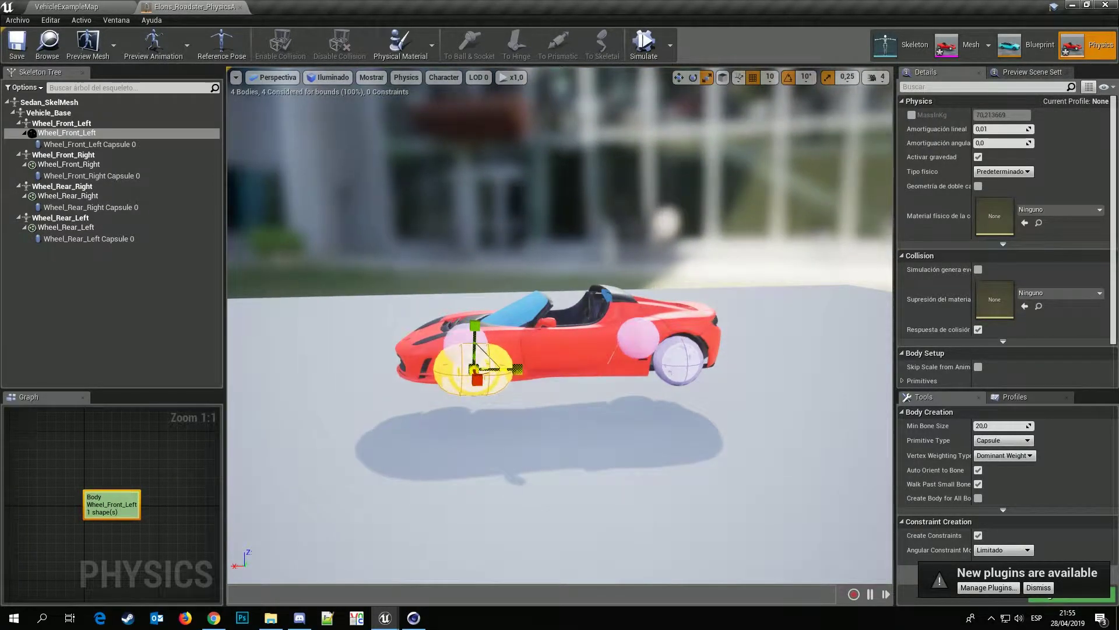
pyautogui.moveTo(675, 366)
pyautogui.keyDown('alt'); pyautogui.mouseDown()
pyautogui.moveTo(641, 327)
pyautogui.moveTo(629, 332)
pyautogui.mouseUp(); pyautogui.keyUp('alt')
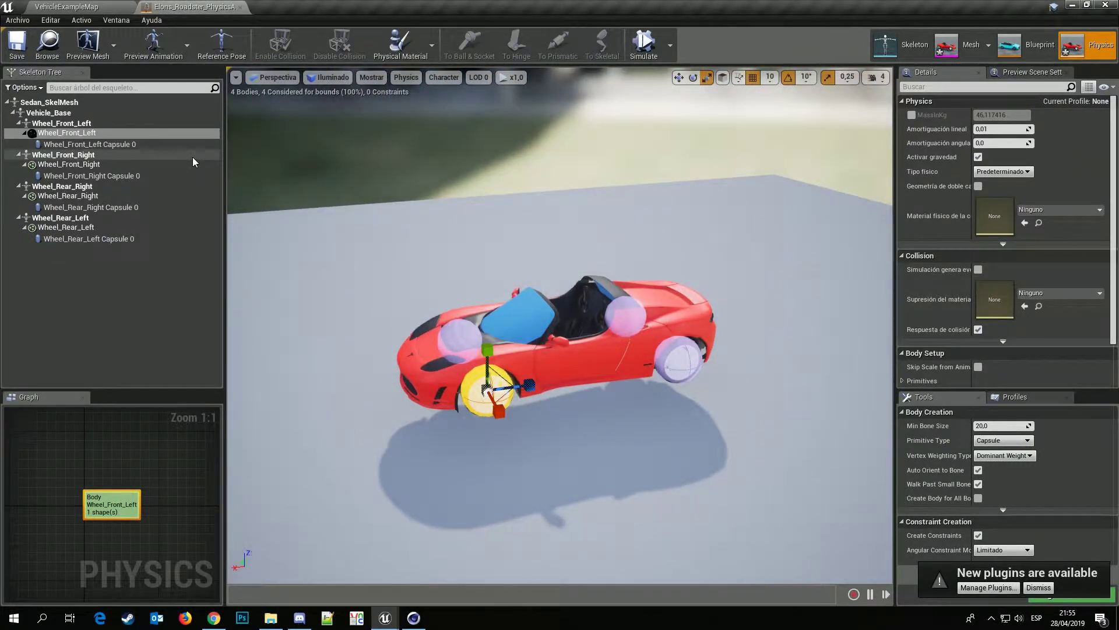
pyautogui.click(61, 113)
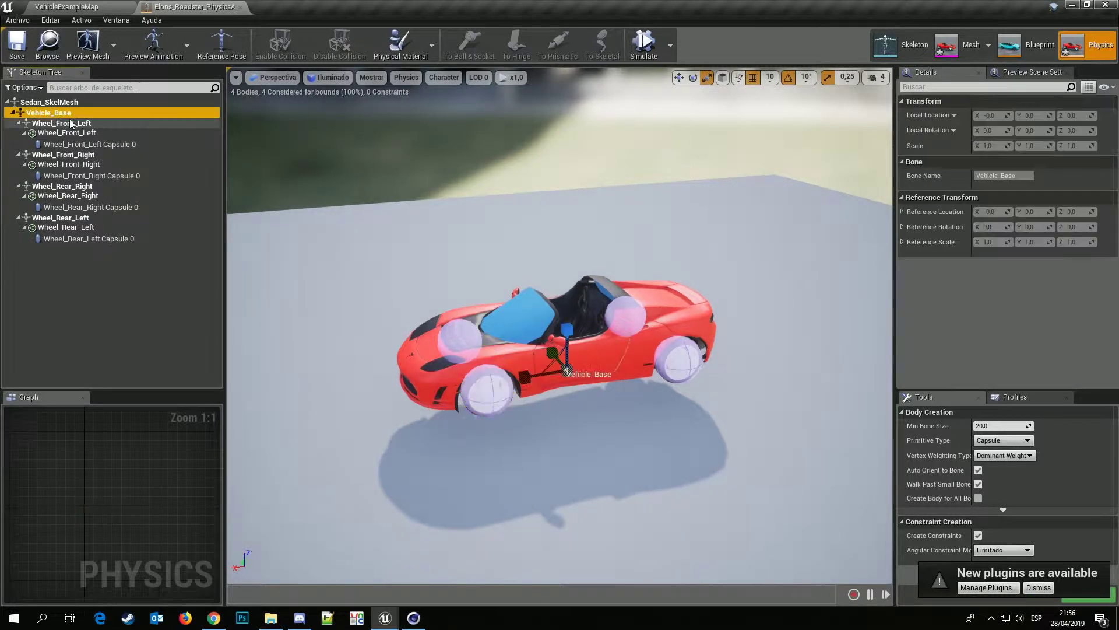
# Undo the generated Vehicle_Base bodies and switch the new body shape from capsule to box.
pyautogui.rightClick(61, 113)
pyautogui.moveTo(103, 206)
pyautogui.click(373, 443)
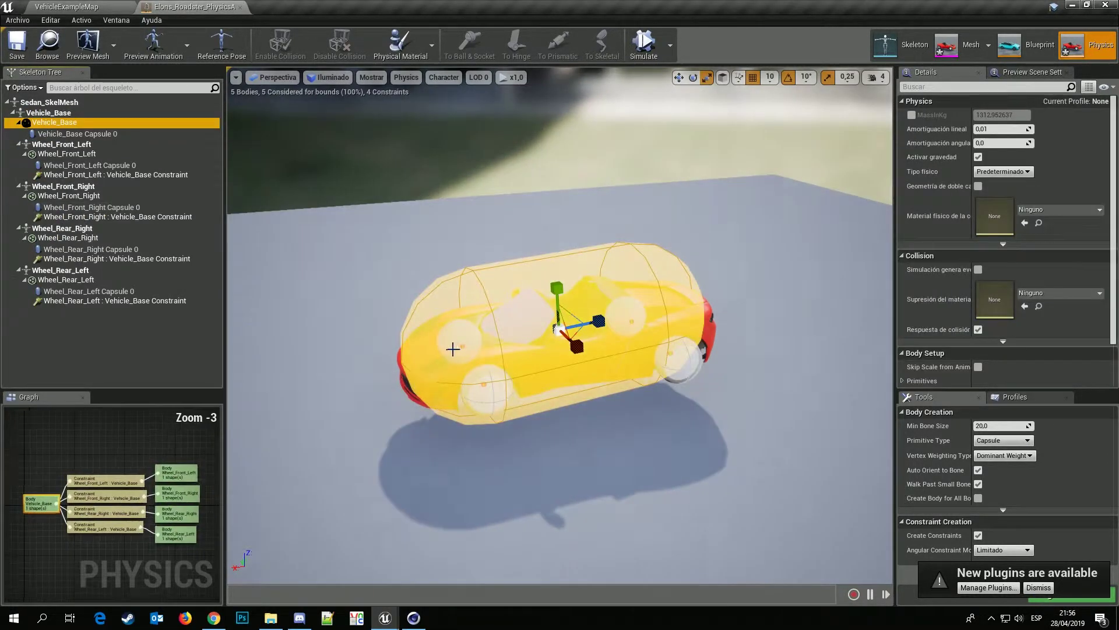
pyautogui.hotkey('ctrl', 'z')
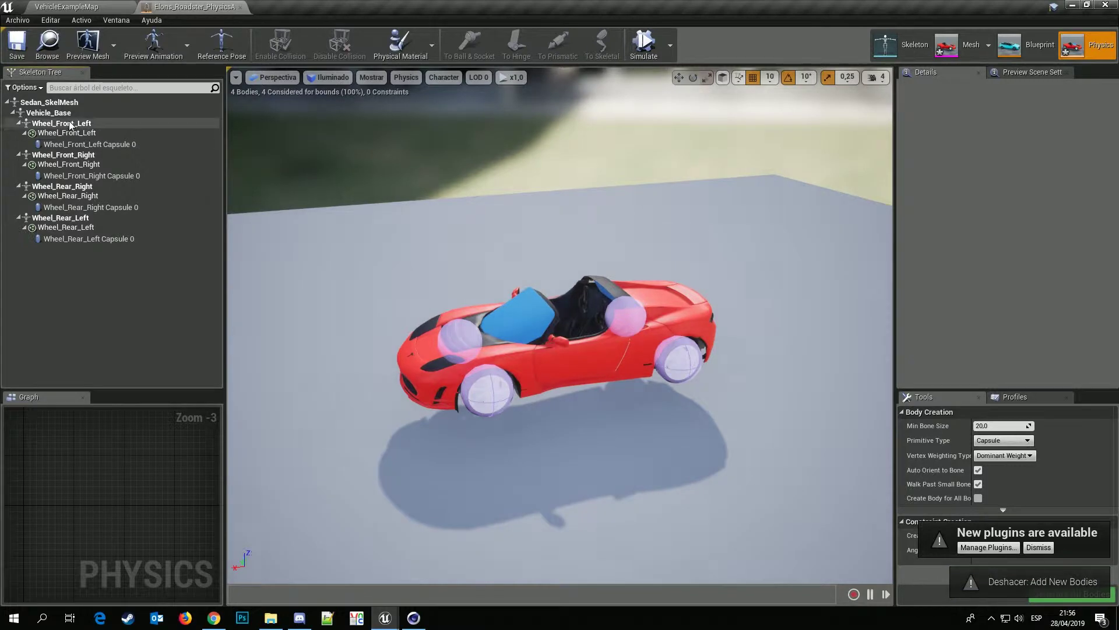
pyautogui.click(1038, 544)
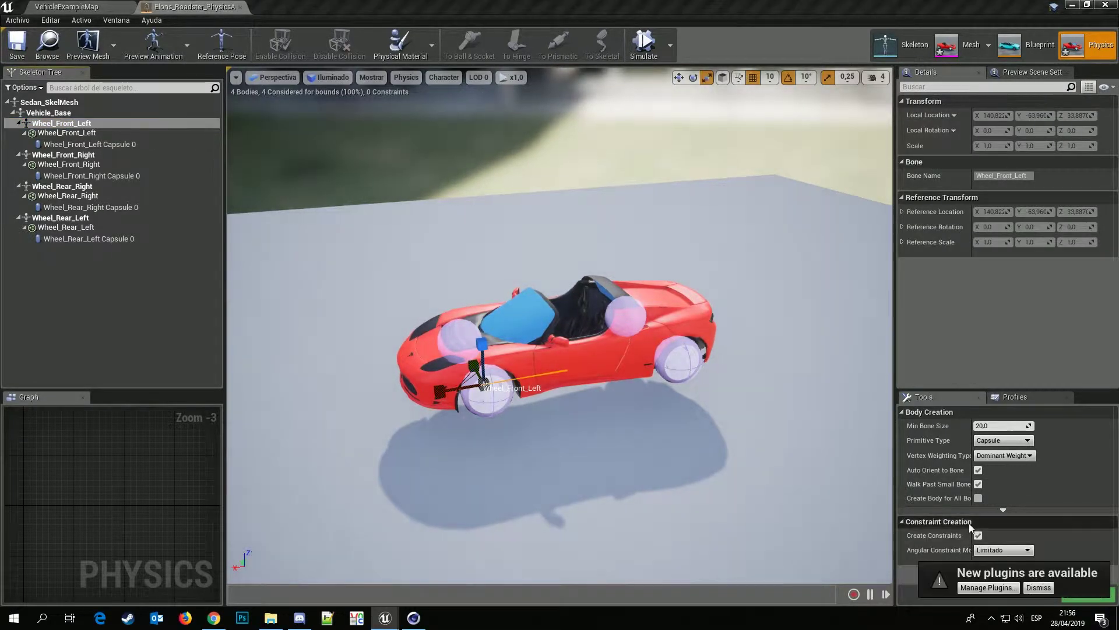
pyautogui.click(1000, 440)
pyautogui.click(995, 450)
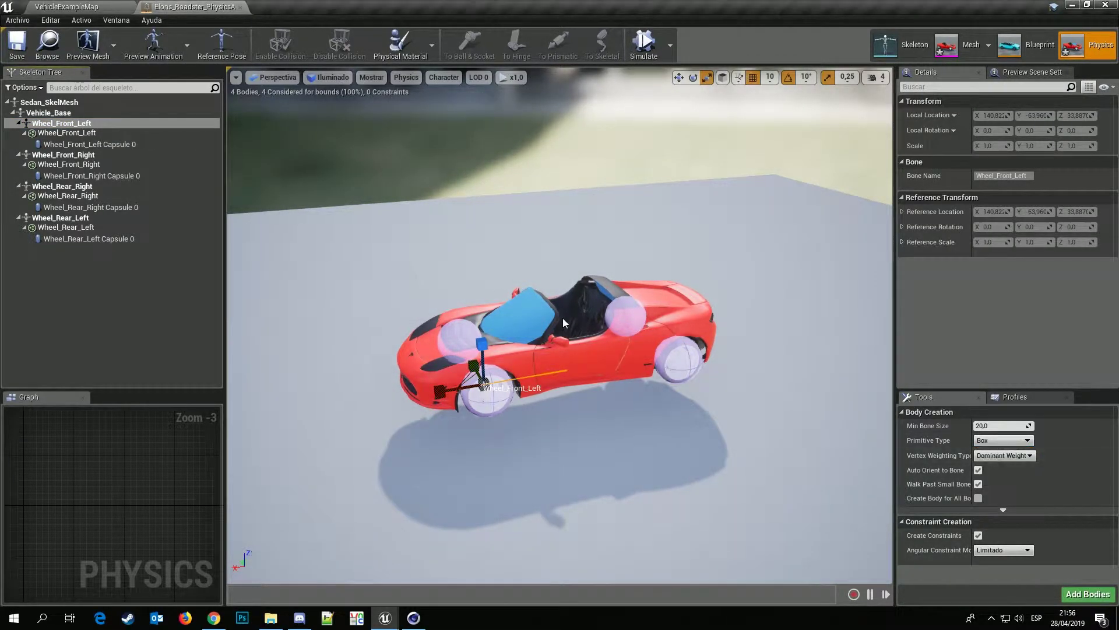
# Add a box body to Vehicle_Base and fit its height and length to the car.
pyautogui.click(48, 112)
pyautogui.rightClick(48, 112)
pyautogui.moveTo(88, 167)
pyautogui.click(86, 208)
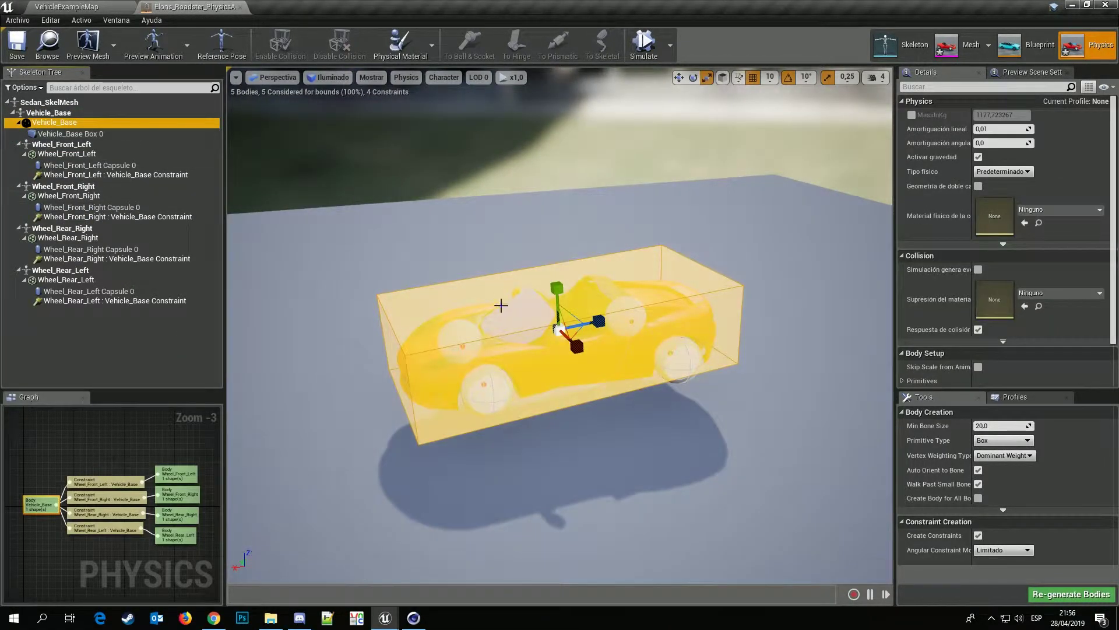
pyautogui.moveTo(557, 288); pyautogui.dragTo(563, 274)
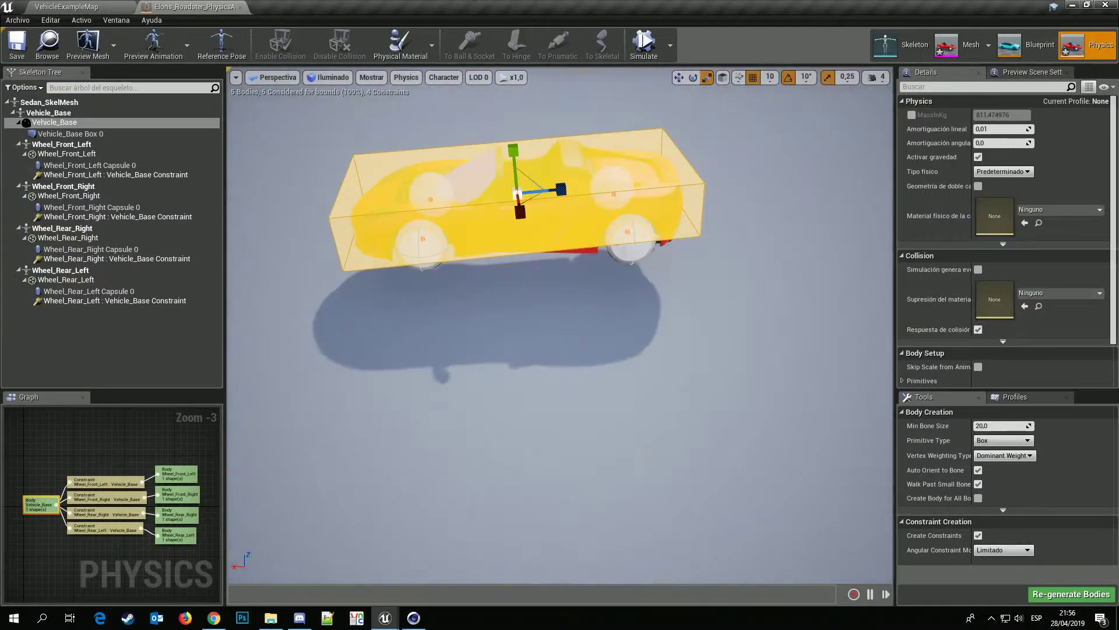
pyautogui.moveTo(571, 350)
pyautogui.mouseDown(button='right')
pyautogui.moveTo(613, 349)
pyautogui.moveTo(618, 327)
pyautogui.moveTo(619, 355)
pyautogui.moveTo(600, 309)
pyautogui.mouseUp(button='right')
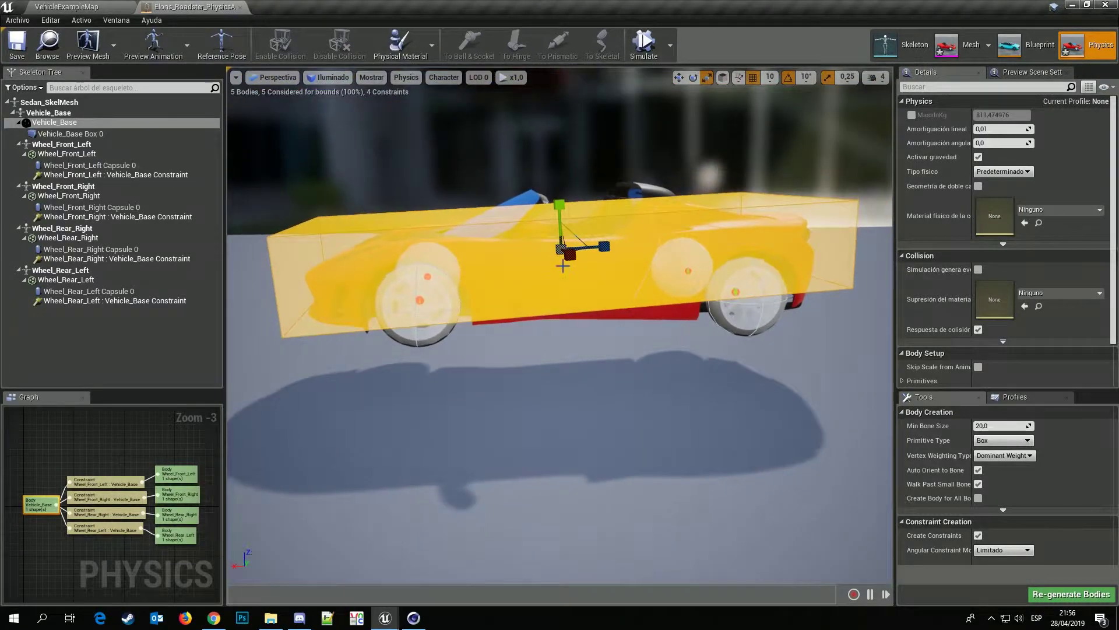
pyautogui.moveTo(567, 213); pyautogui.dragTo(567, 217)
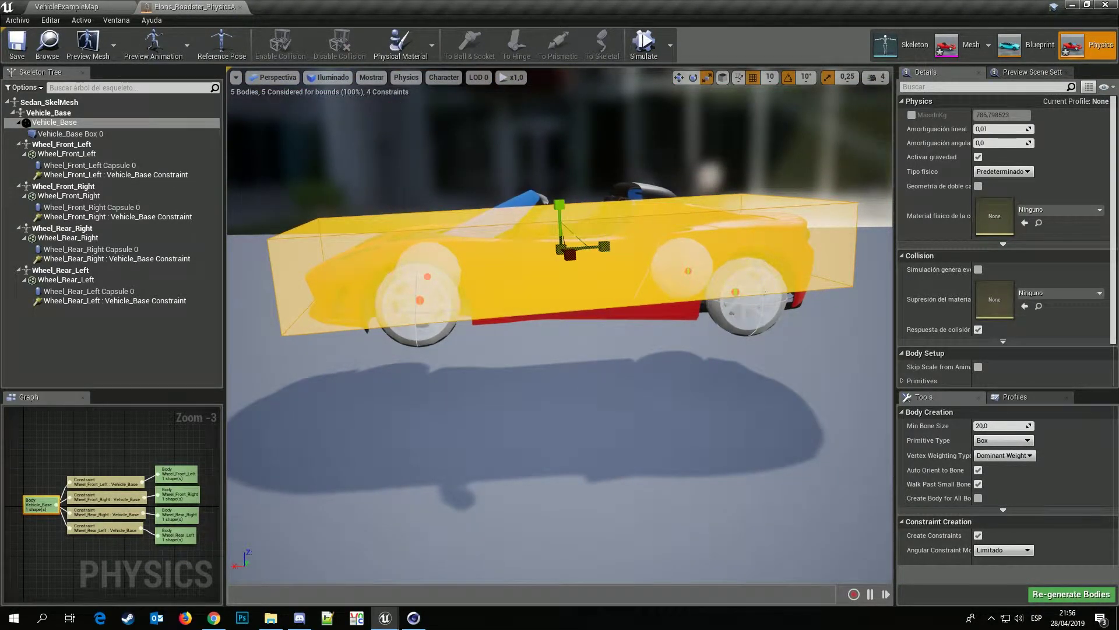
pyautogui.moveTo(606, 248); pyautogui.dragTo(583, 248)
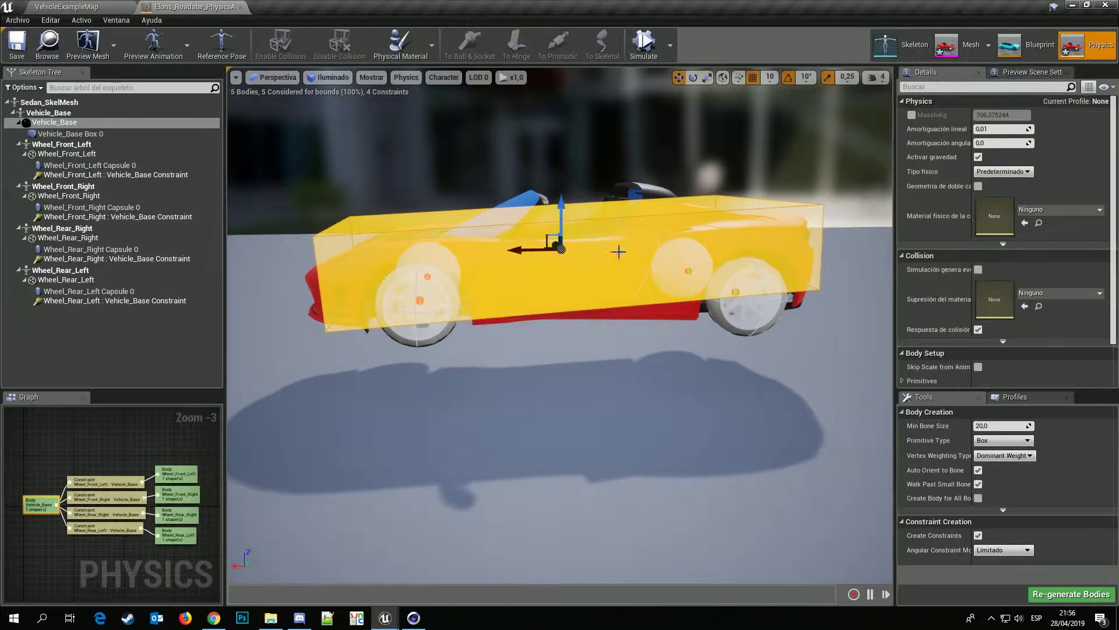
pyautogui.moveTo(536, 250); pyautogui.dragTo(526, 250)
# Level the box with 2,812° rotation snap, then narrow its width and lower it slightly.
pyautogui.press('e')
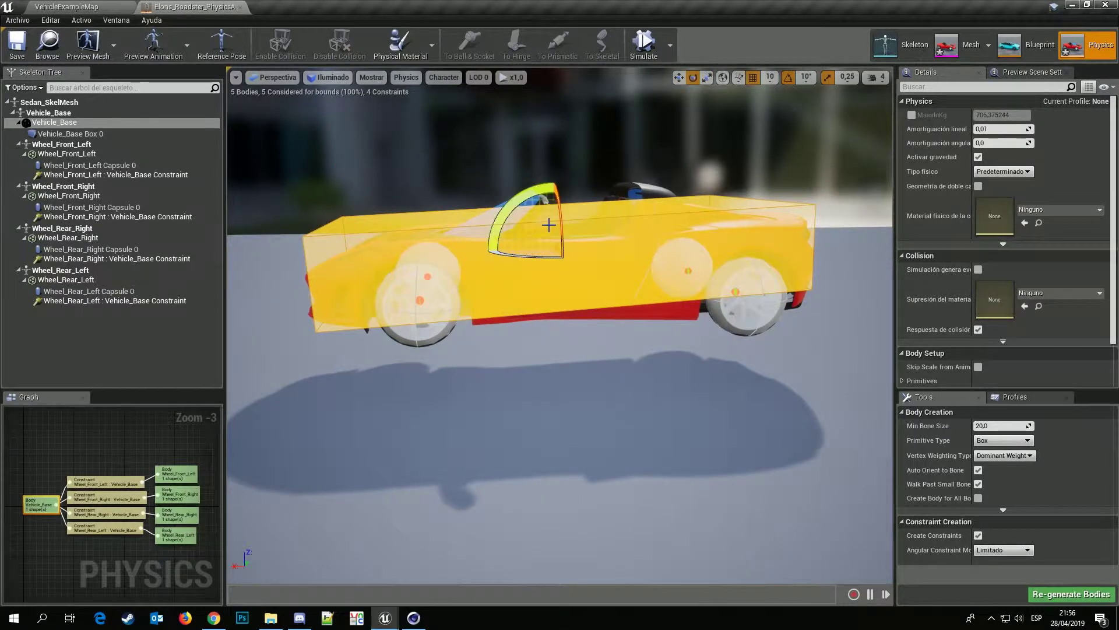
pyautogui.moveTo(547, 194); pyautogui.dragTo(817, 121)
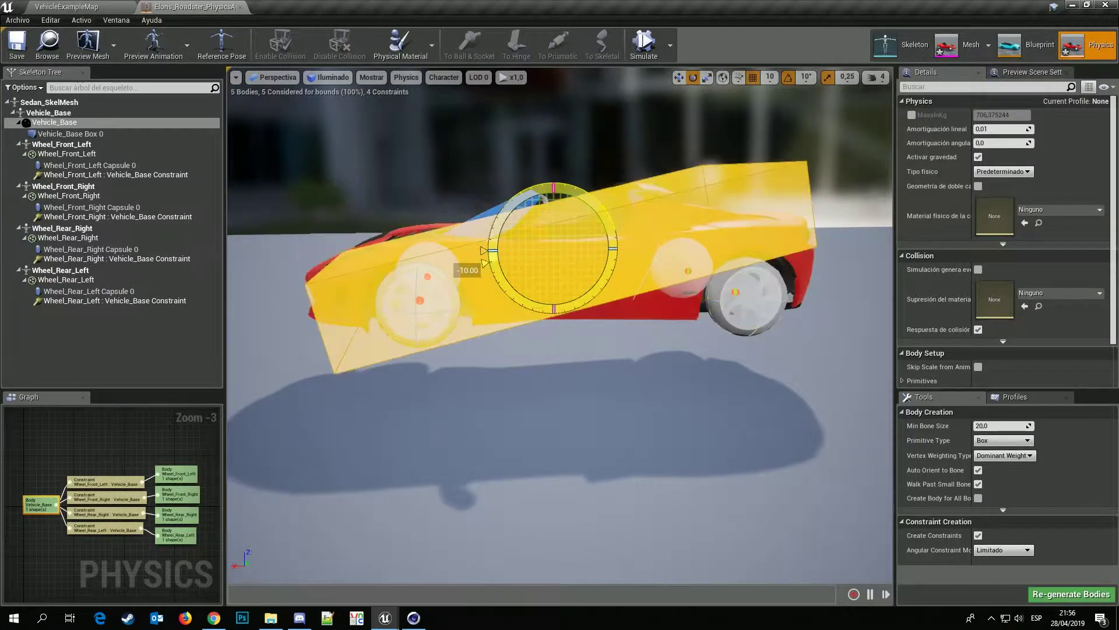
pyautogui.click(807, 76)
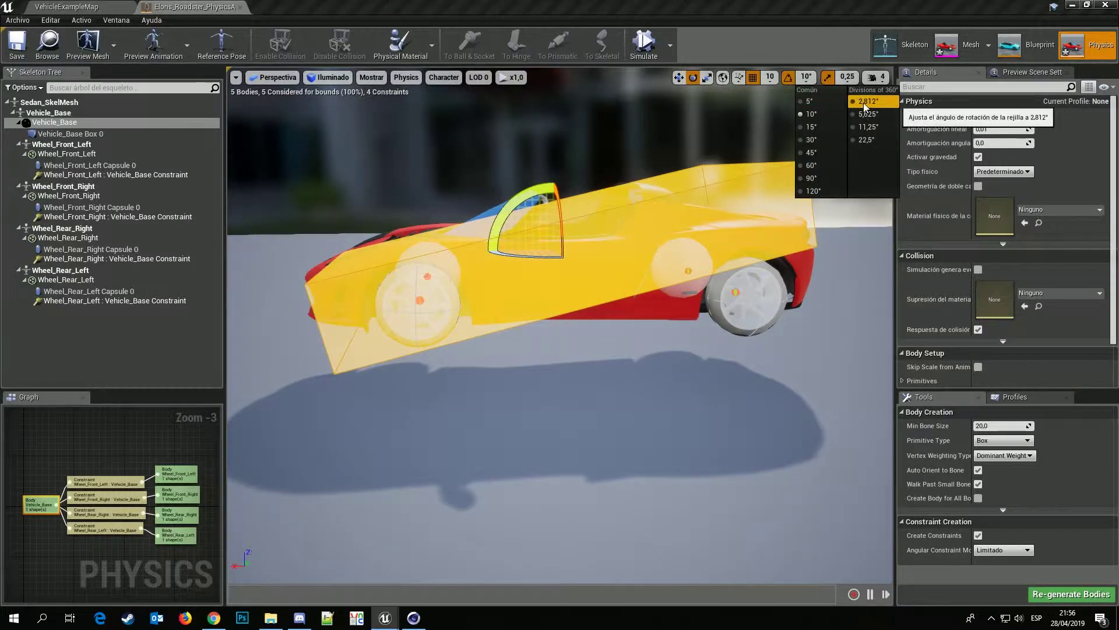
pyautogui.click(857, 107)
pyautogui.moveTo(527, 194); pyautogui.dragTo(552, 211)
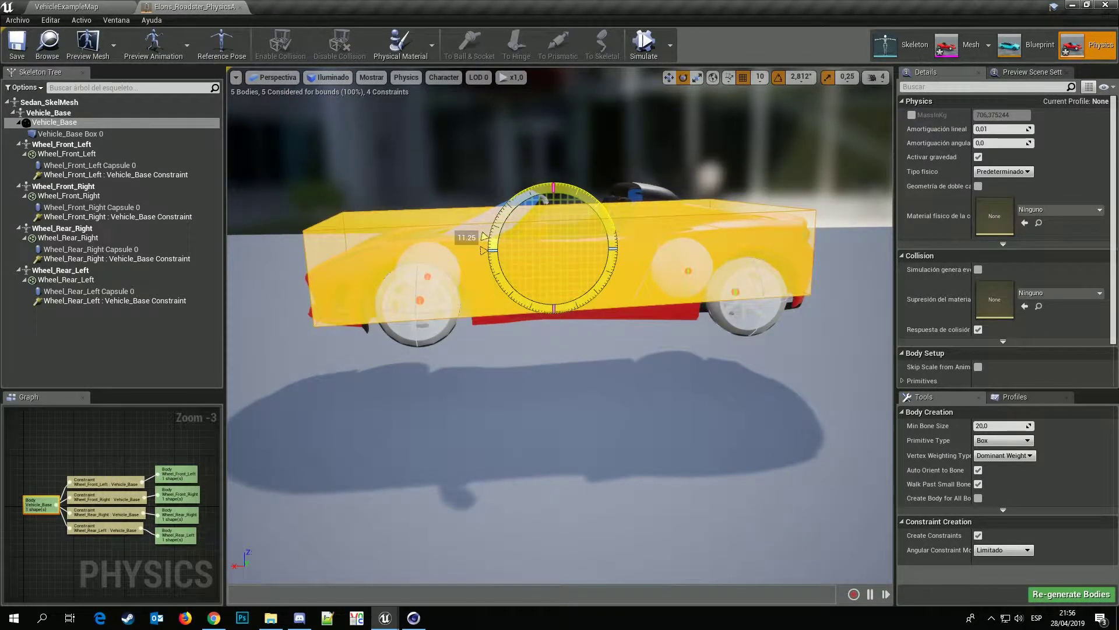
pyautogui.moveTo(643, 201); pyautogui.dragTo(643, 245, button='right')
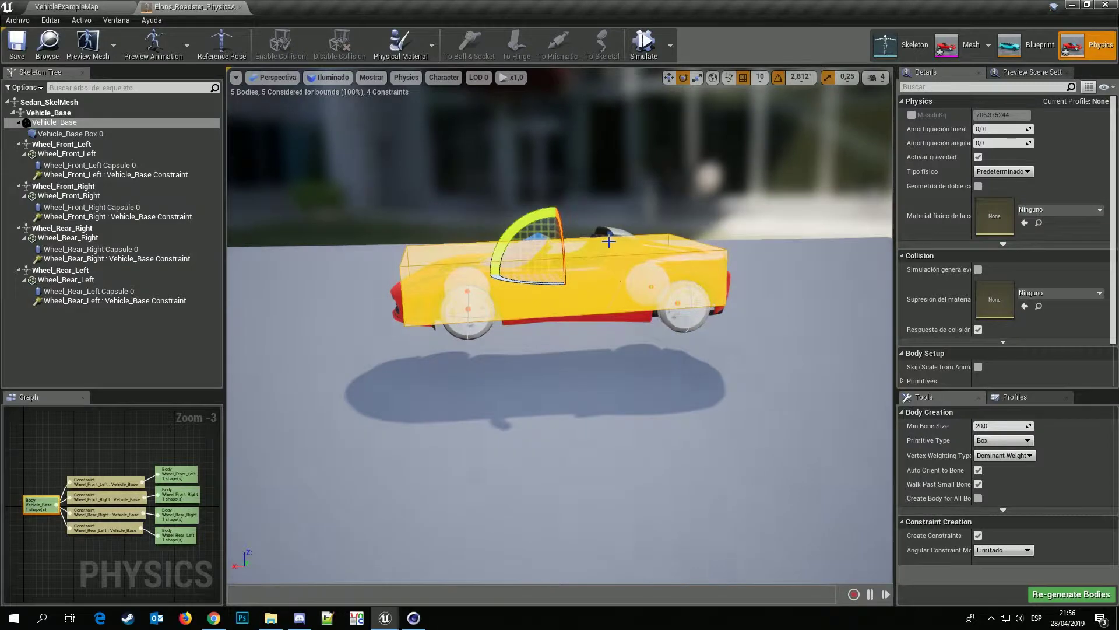
pyautogui.scroll(-5, 578, 255)
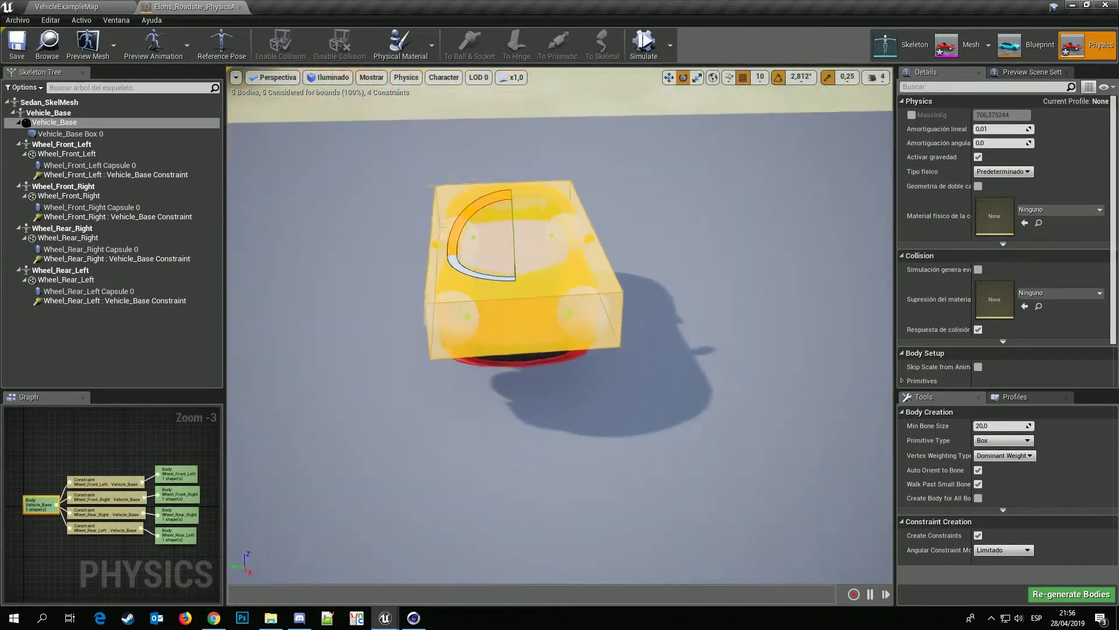
pyautogui.press('r')
pyautogui.moveTo(555, 253); pyautogui.dragTo(551, 253)
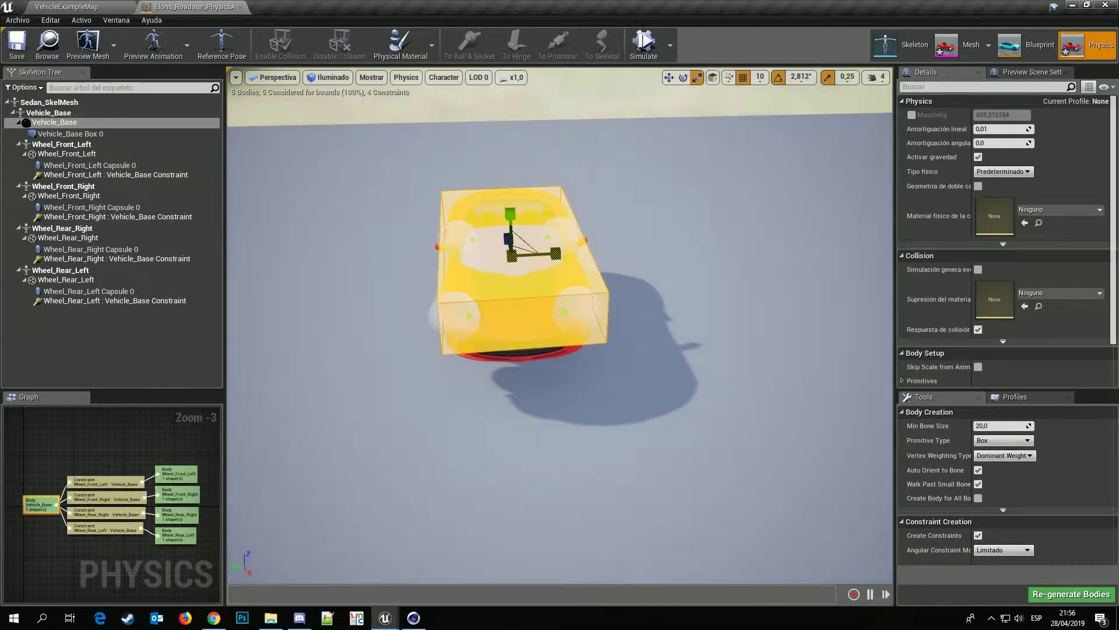
pyautogui.moveTo(674, 260)
pyautogui.mouseDown(button='right')
pyautogui.moveTo(643, 245)
pyautogui.moveTo(618, 251)
pyautogui.moveTo(606, 303)
pyautogui.mouseUp(button='right')
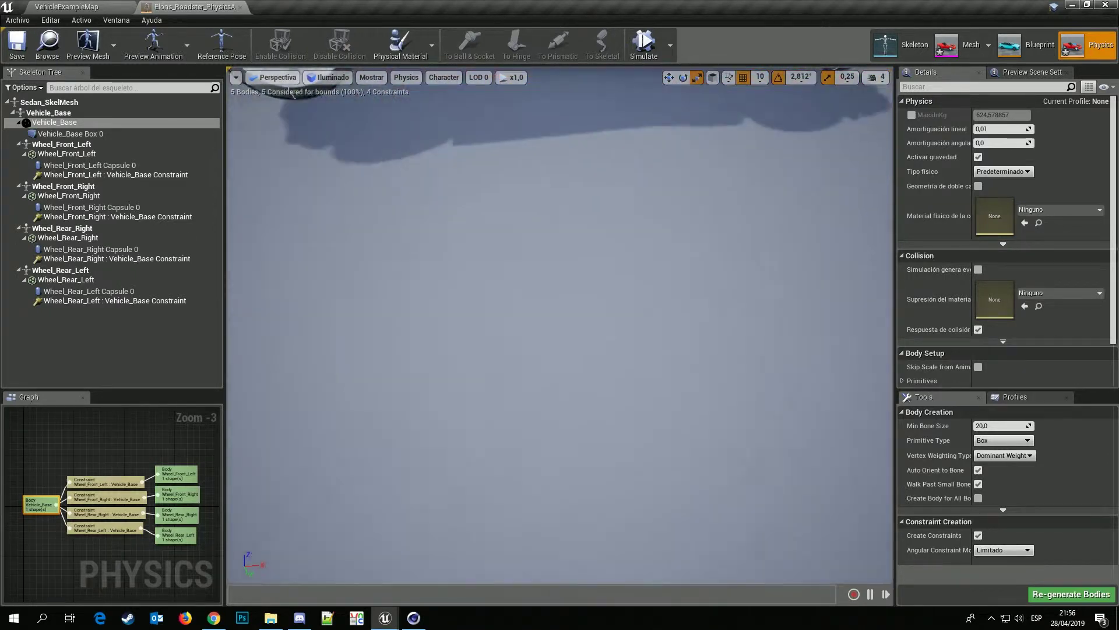
pyautogui.press('f')
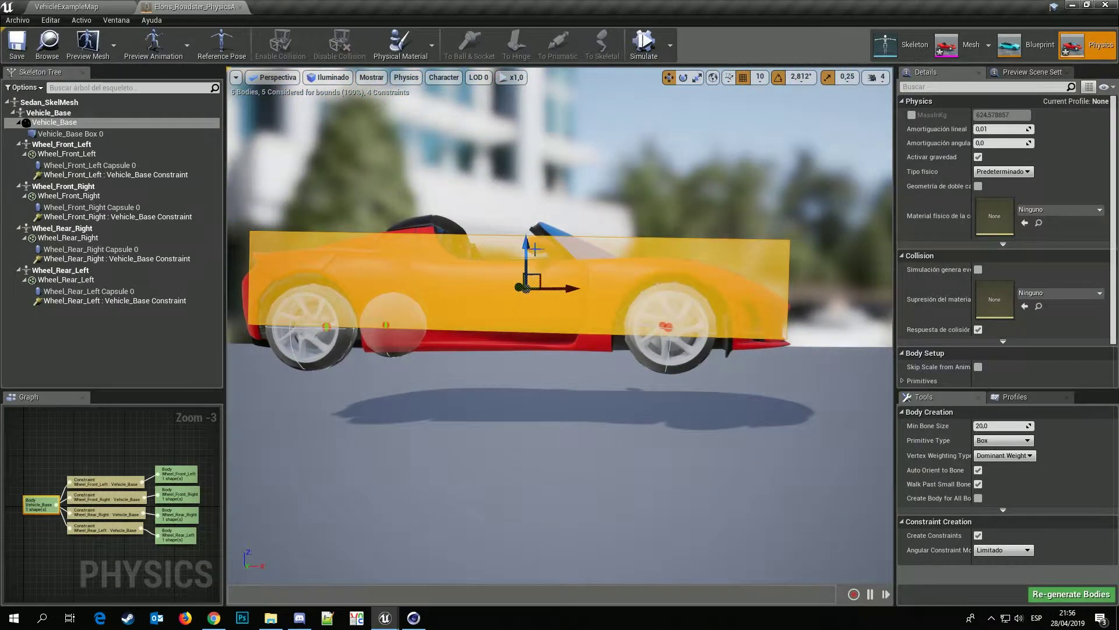
pyautogui.moveTo(527, 246); pyautogui.dragTo(525, 257)
# Run and stop a physics simulation of the car, then go back to VehicleExampleMap.
pyautogui.keyDown('alt'); pyautogui.moveTo(549, 254); pyautogui.dragTo(674, 102); pyautogui.keyUp('alt')
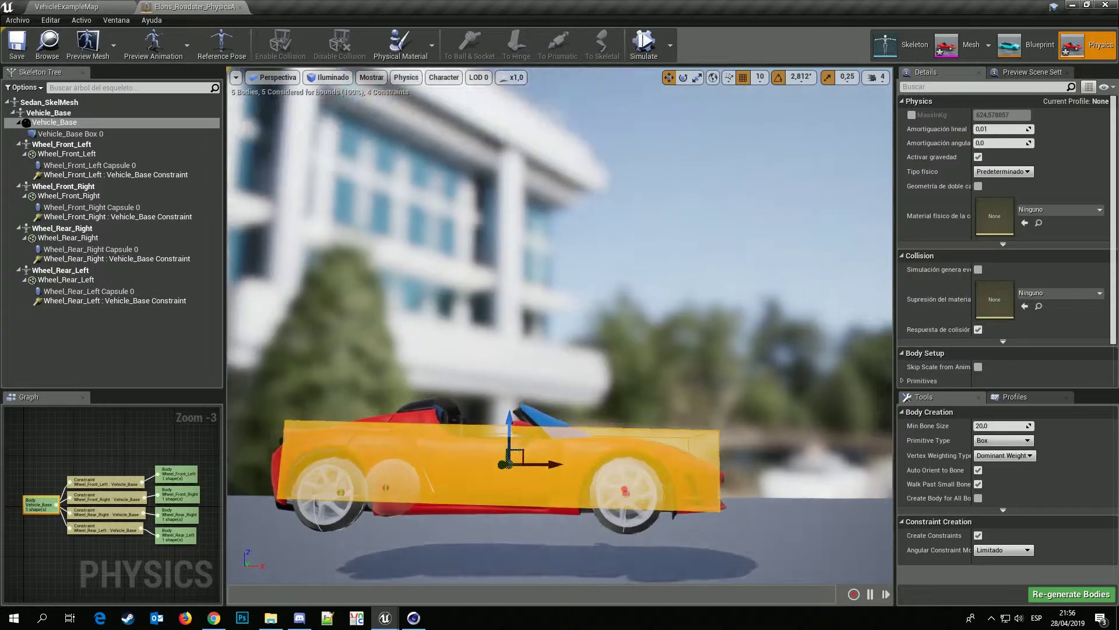
pyautogui.click(646, 54)
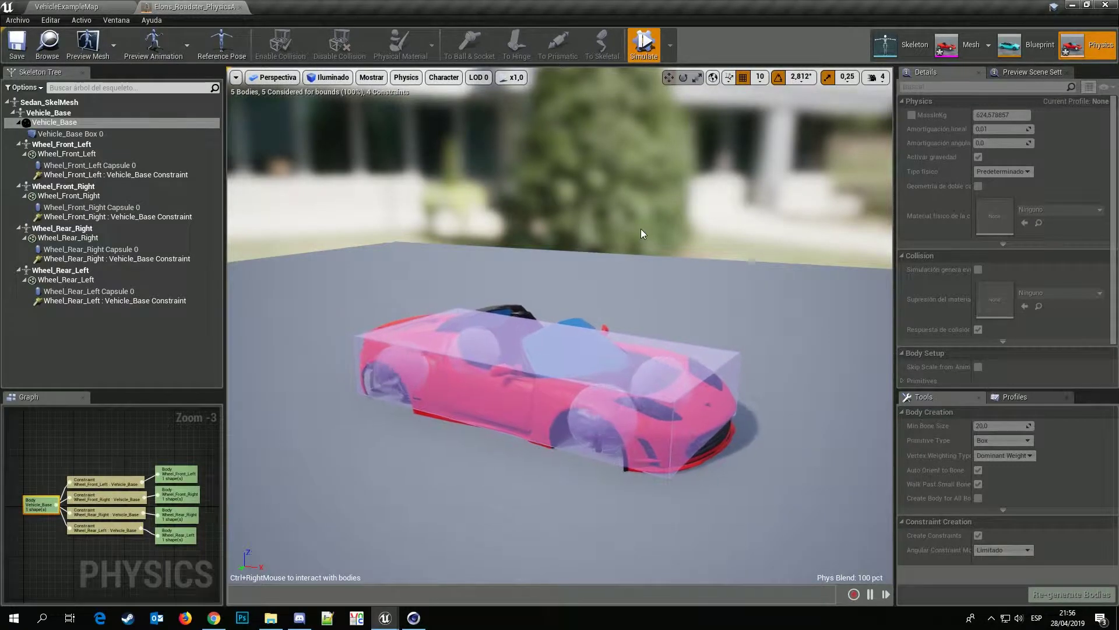
pyautogui.moveTo(646, 289)
pyautogui.mouseDown()
pyautogui.moveTo(618, 245)
pyautogui.moveTo(676, 245)
pyautogui.mouseUp()
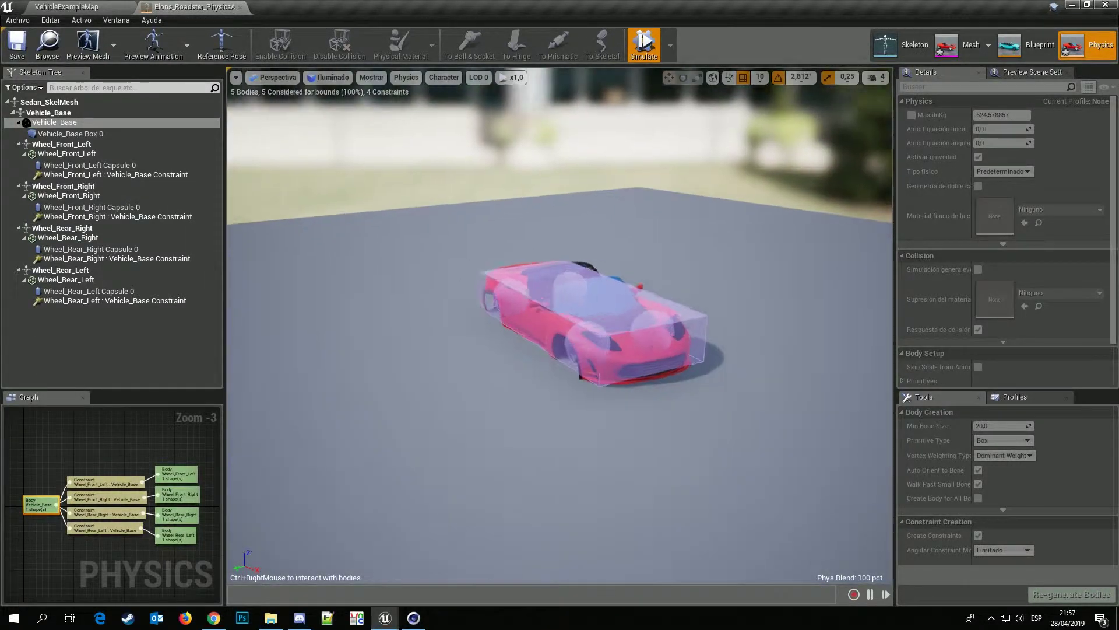
pyautogui.click(644, 44)
pyautogui.click(81, 7)
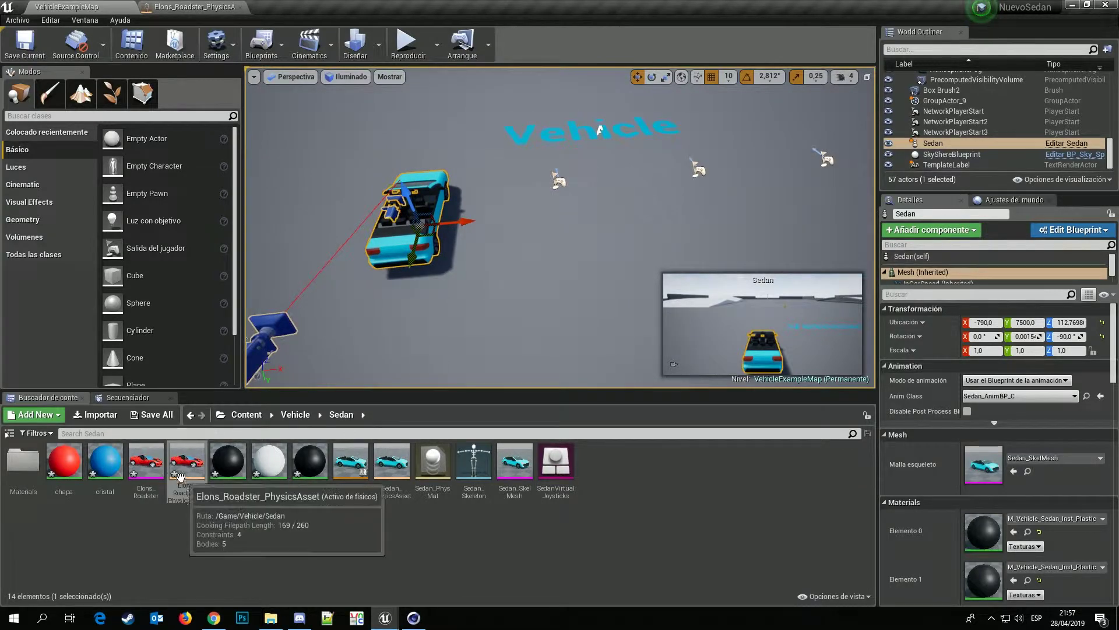
# Make the cristal material Translúcido with a Constant 0,5 feeding Opacidad.
pyautogui.doubleClick(105, 461)
pyautogui.moveTo(523, 154); pyautogui.dragTo(662, 167)
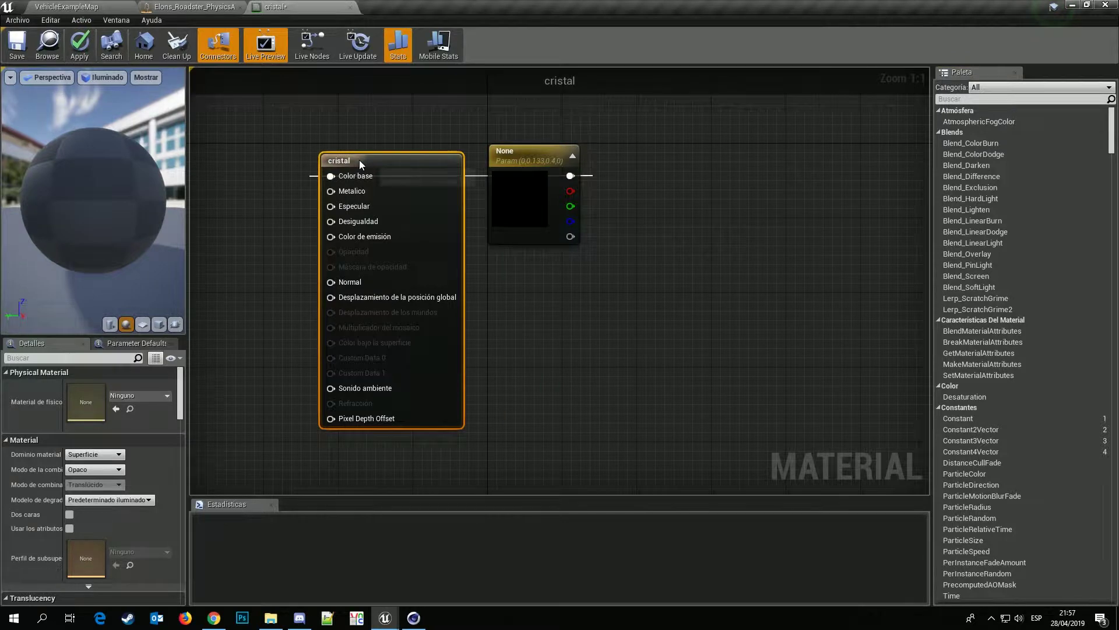
pyautogui.click(126, 470)
pyautogui.click(88, 500)
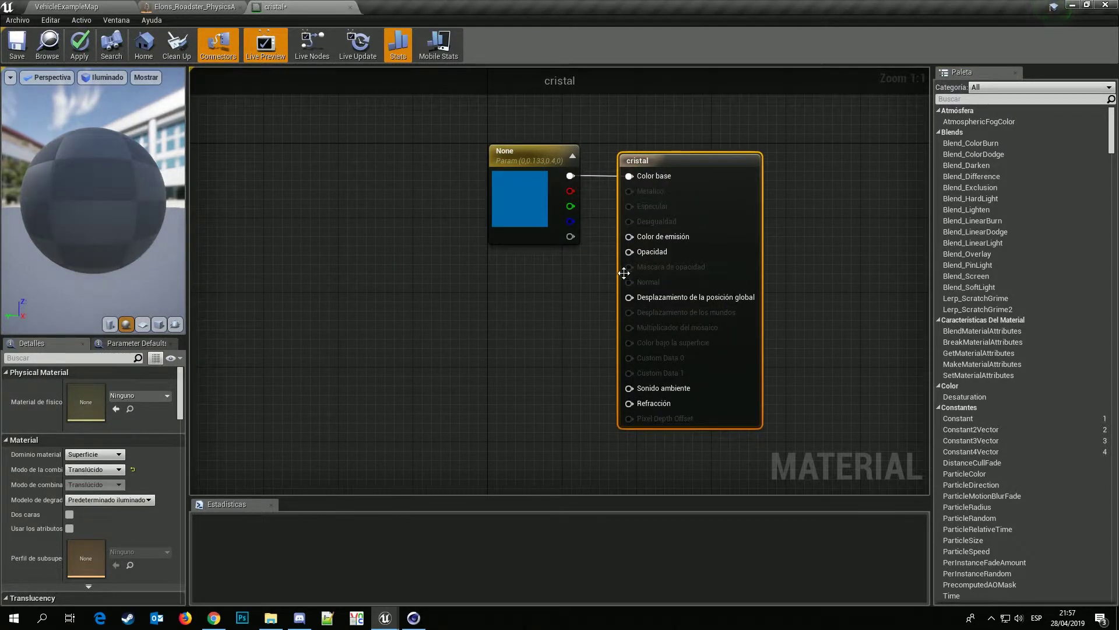
pyautogui.moveTo(624, 256)
pyautogui.mouseDown()
pyautogui.moveTo(642, 265)
pyautogui.moveTo(554, 309)
pyautogui.mouseUp()
pyautogui.write('consta')
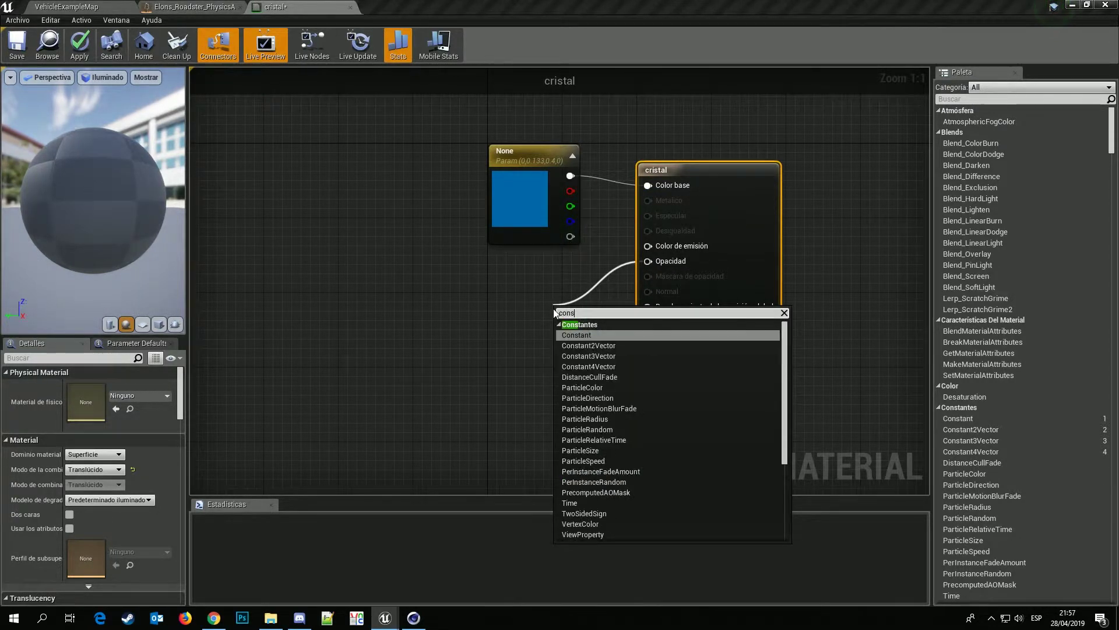
pyautogui.click(580, 334)
pyautogui.write('0.5')
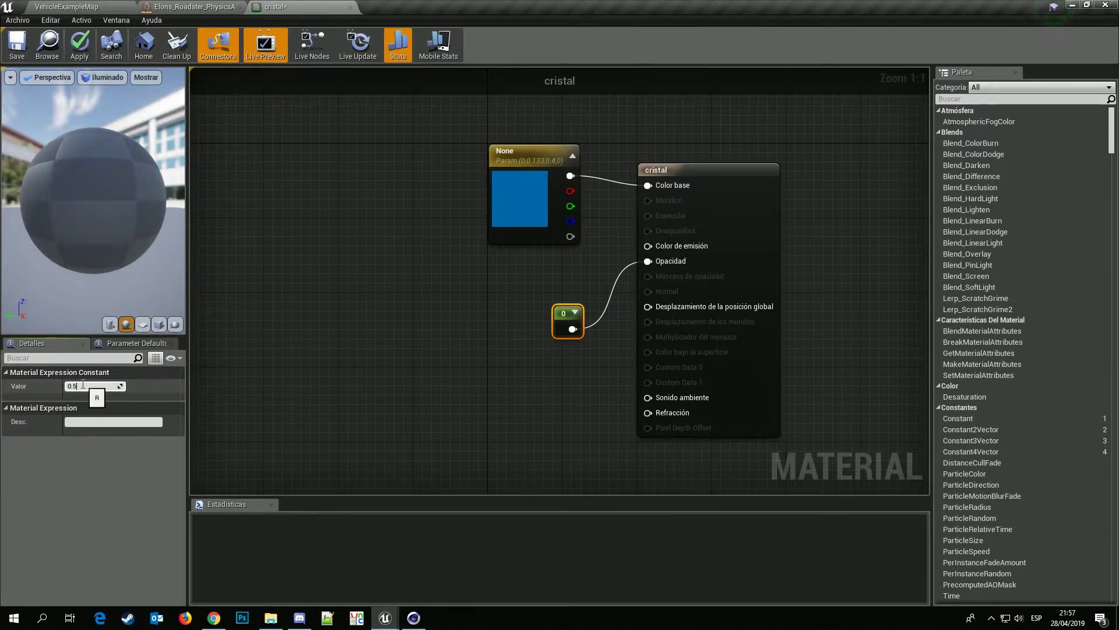
pyautogui.press('Return')
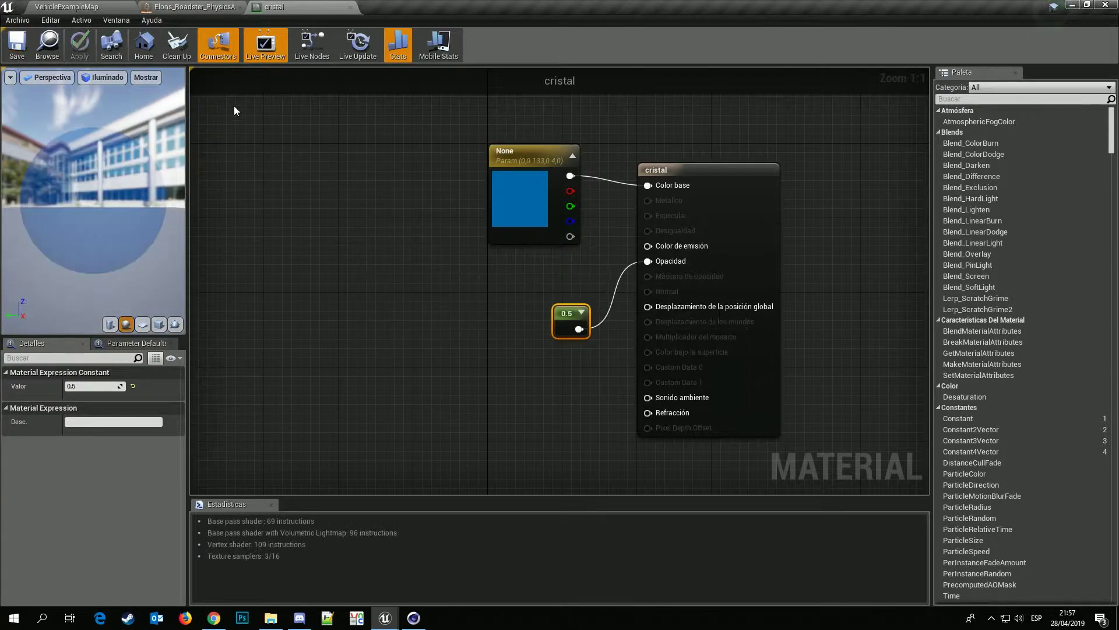
# Back on VehicleExampleMap, save all the modified Sedan assets.
pyautogui.click(85, 8)
pyautogui.click(151, 415)
pyautogui.click(623, 417)
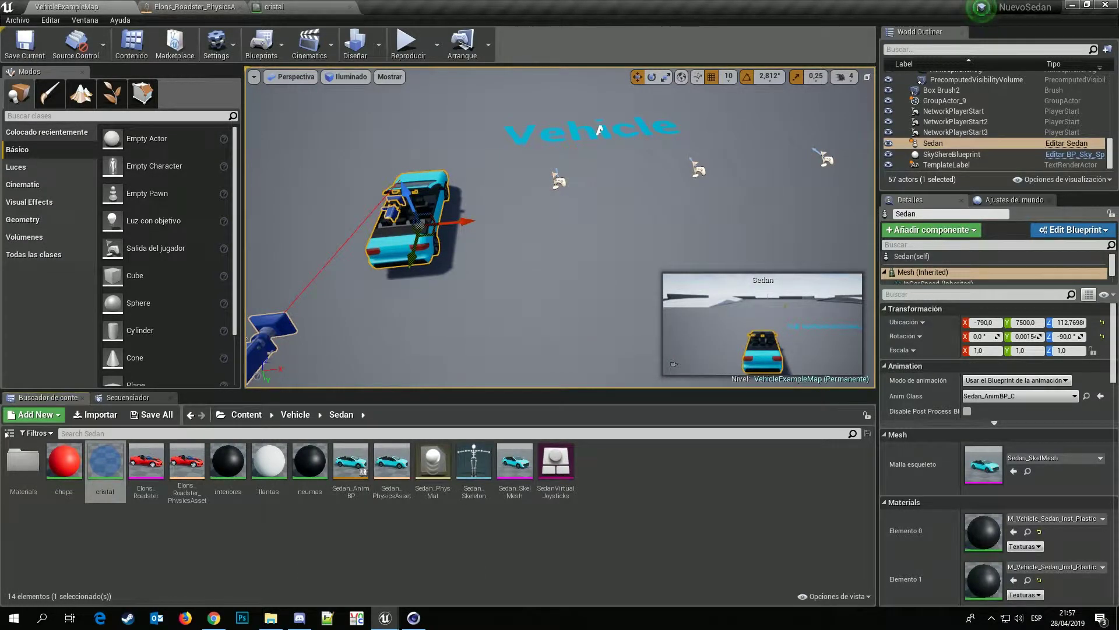
# Open the Sedan actor's blueprint from the level, then close it and return to the map.
pyautogui.rightClick(390, 235)
pyautogui.click(453, 252)
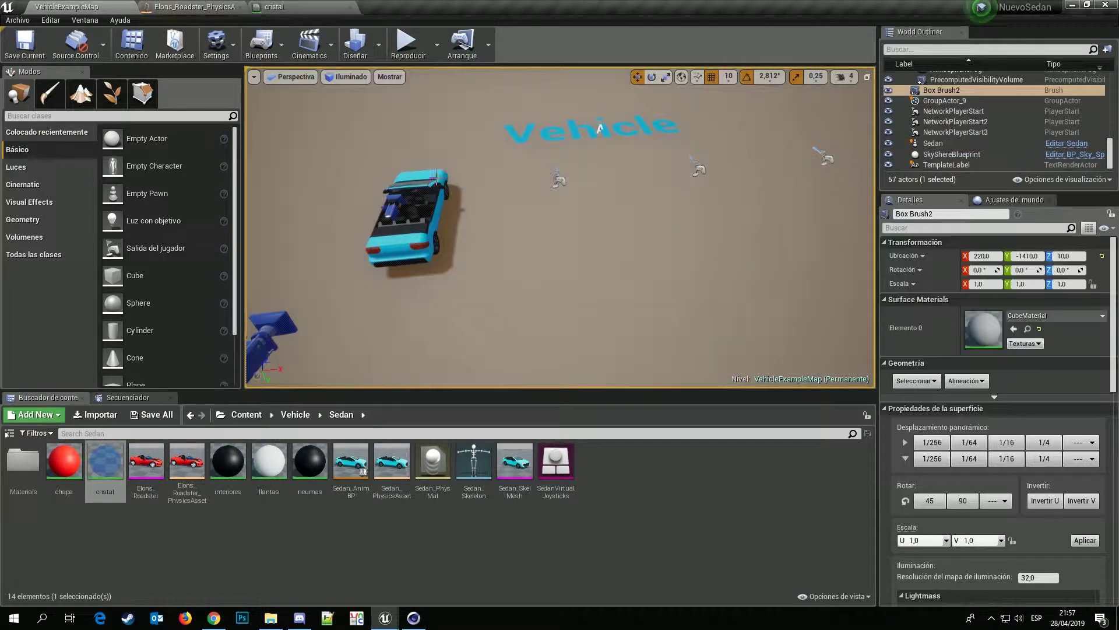
pyautogui.rightClick(438, 182)
pyautogui.click(443, 200)
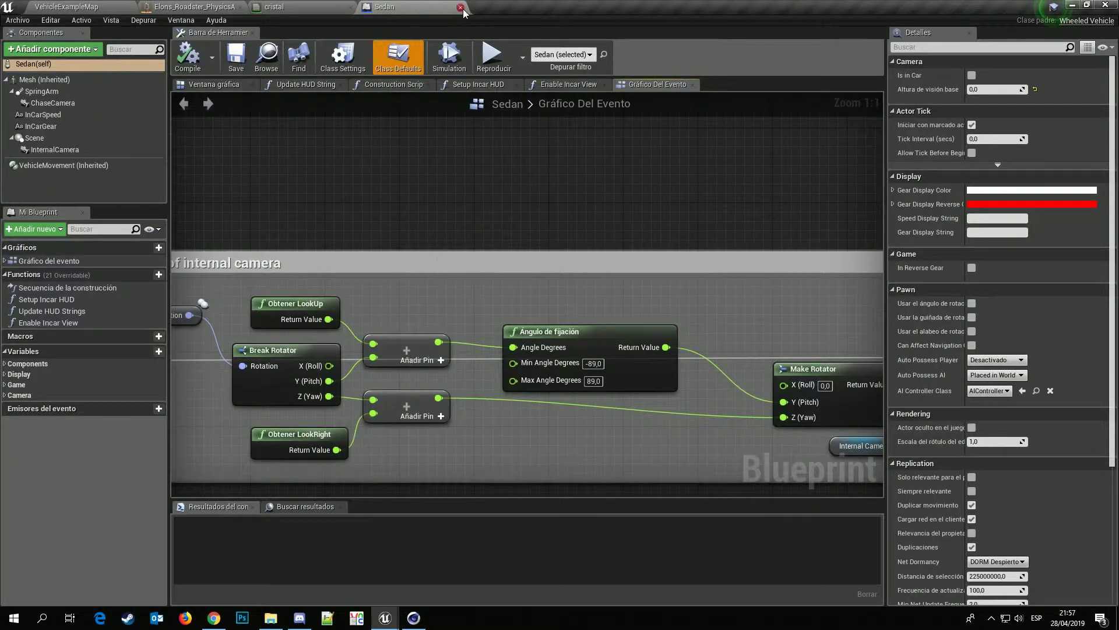
pyautogui.click(461, 8)
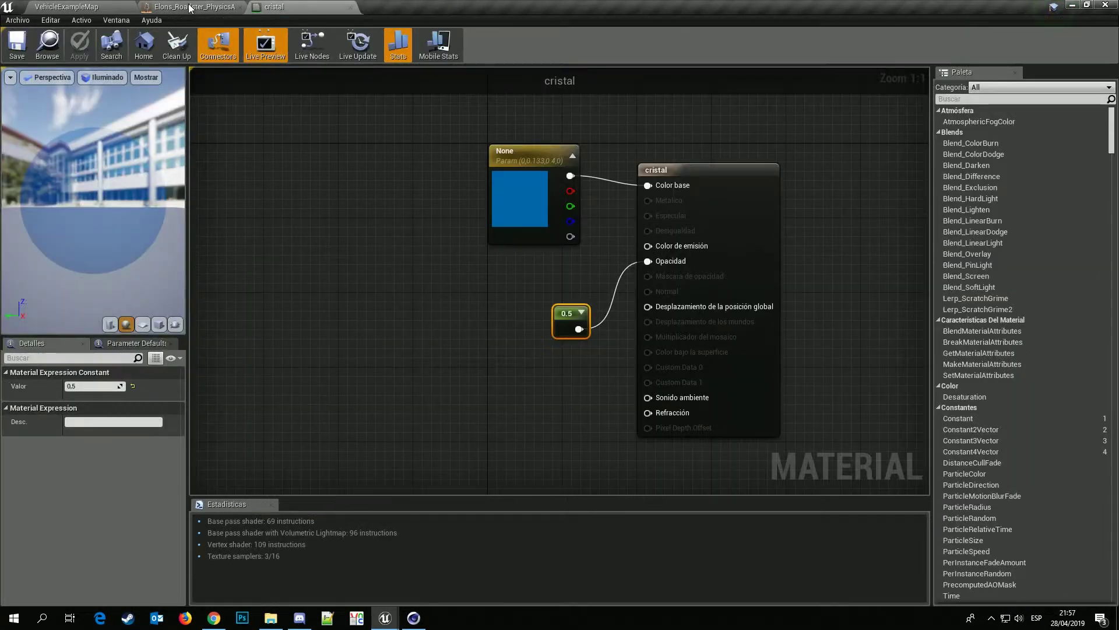
pyautogui.click(82, 8)
# Duplicate the Sedan blueprint as Tesla and open it for editing.
pyautogui.rightClick(429, 192)
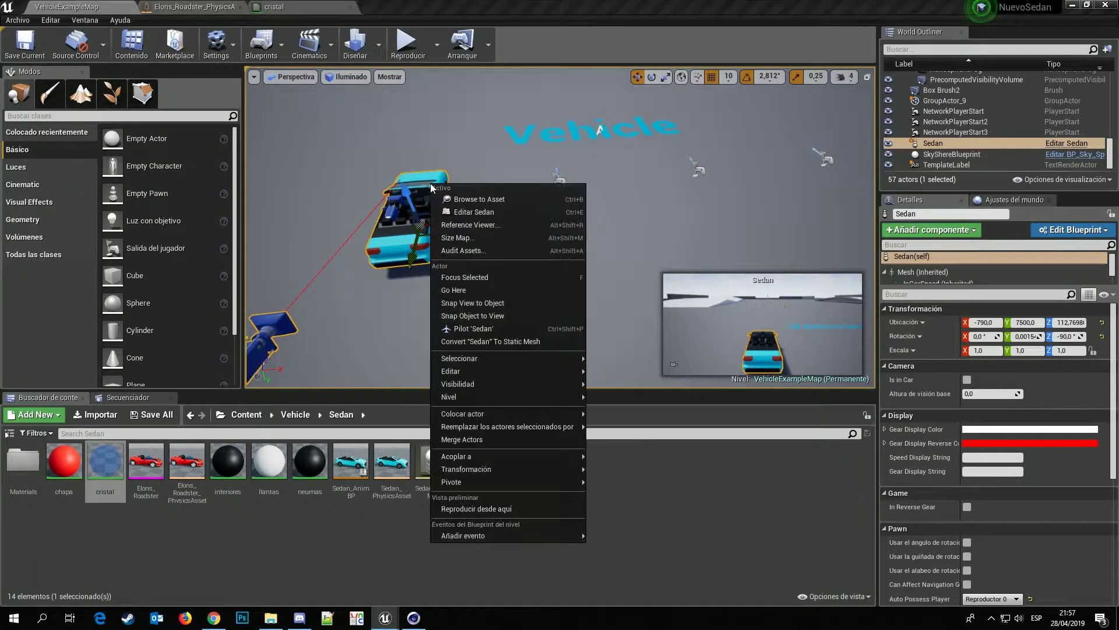
pyautogui.click(466, 201)
pyautogui.rightClick(19, 465)
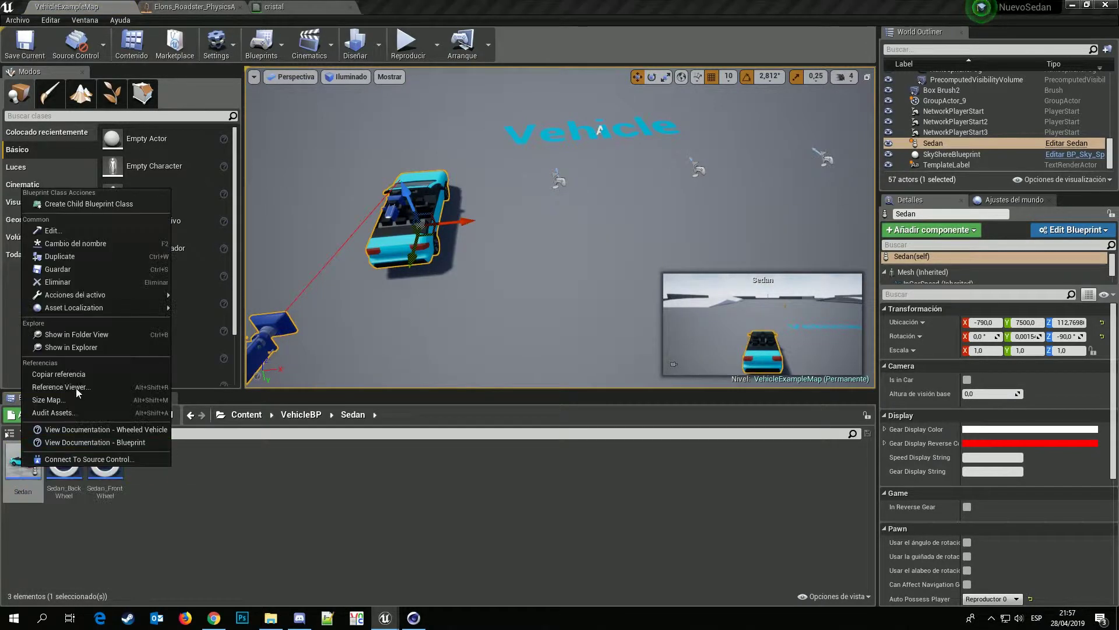
pyautogui.click(145, 255)
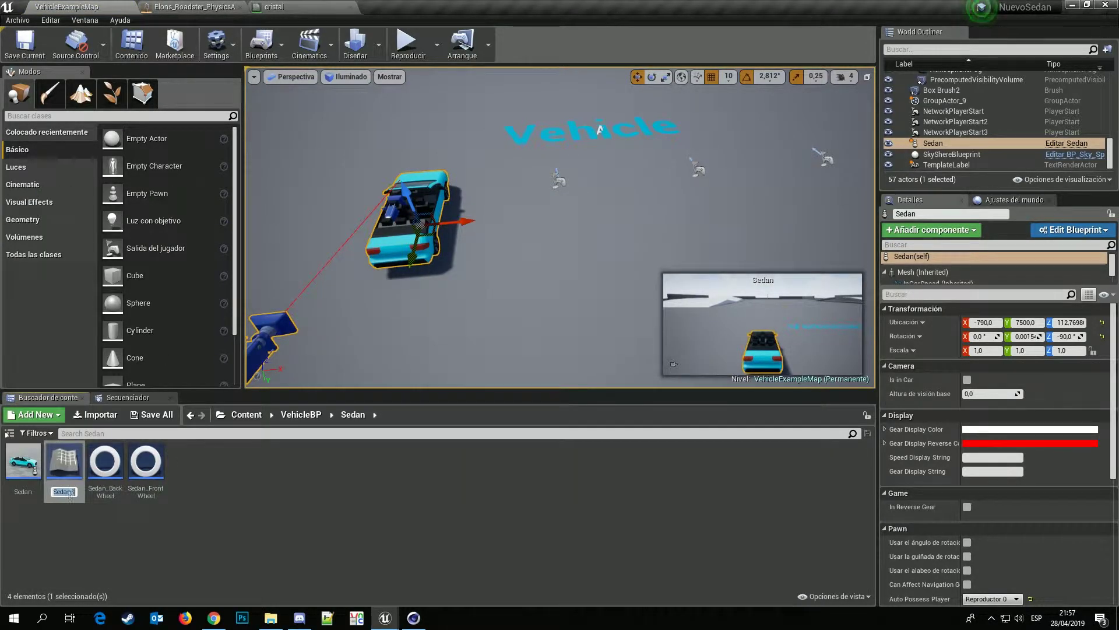
pyautogui.write('Tesla')
pyautogui.press('Return')
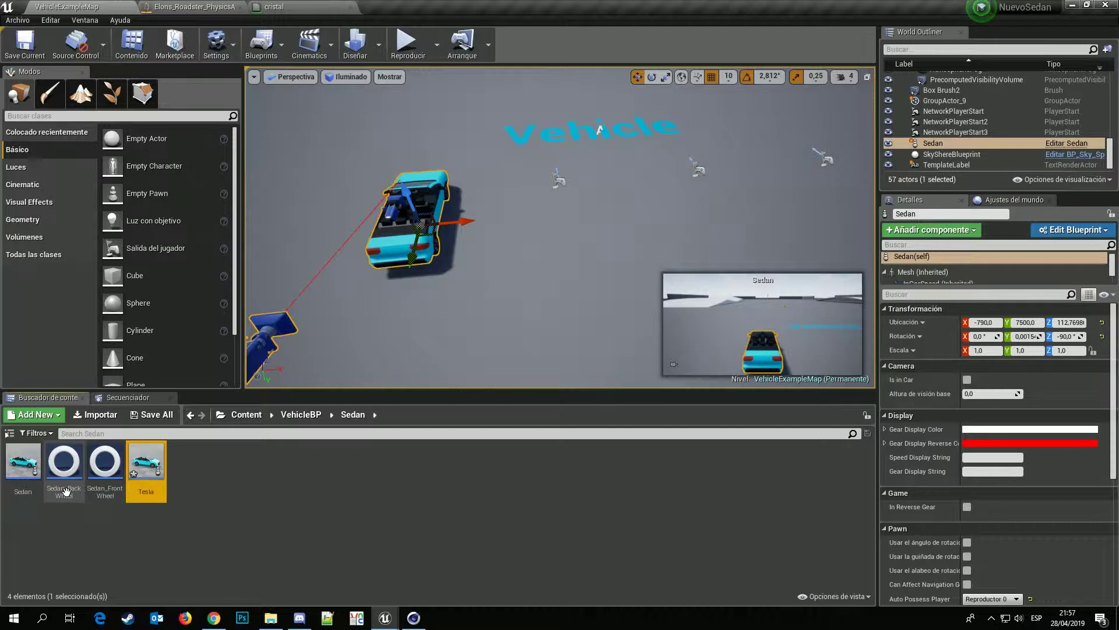
pyautogui.doubleClick(150, 479)
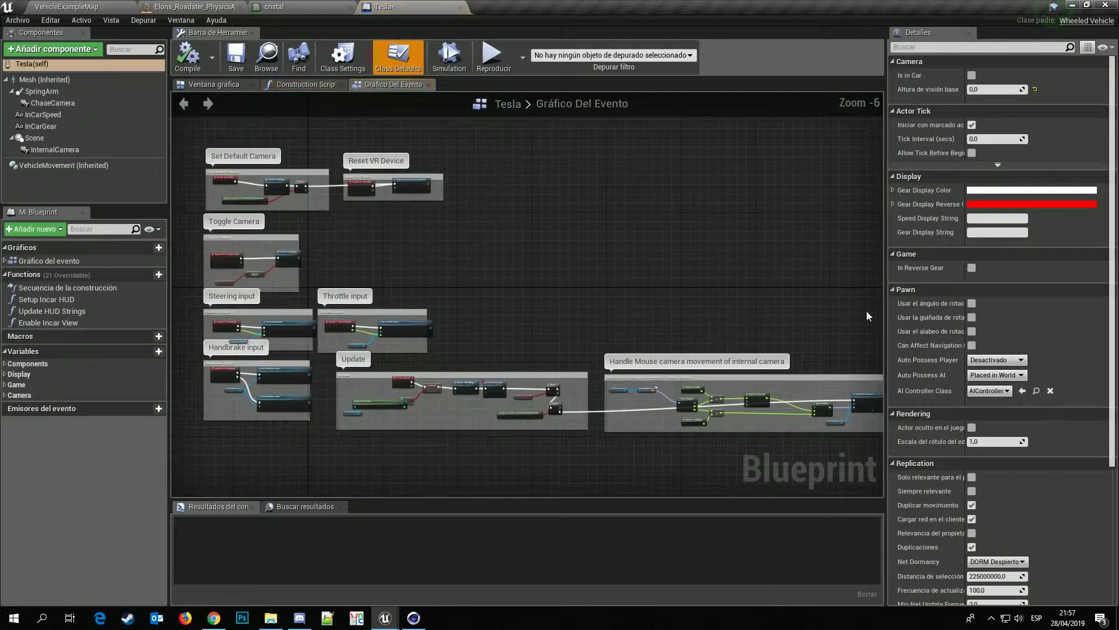
# Check the Tesla's Mesh component and the Roadster physics asset, then compile and save the Tesla blueprint.
pyautogui.click(52, 79)
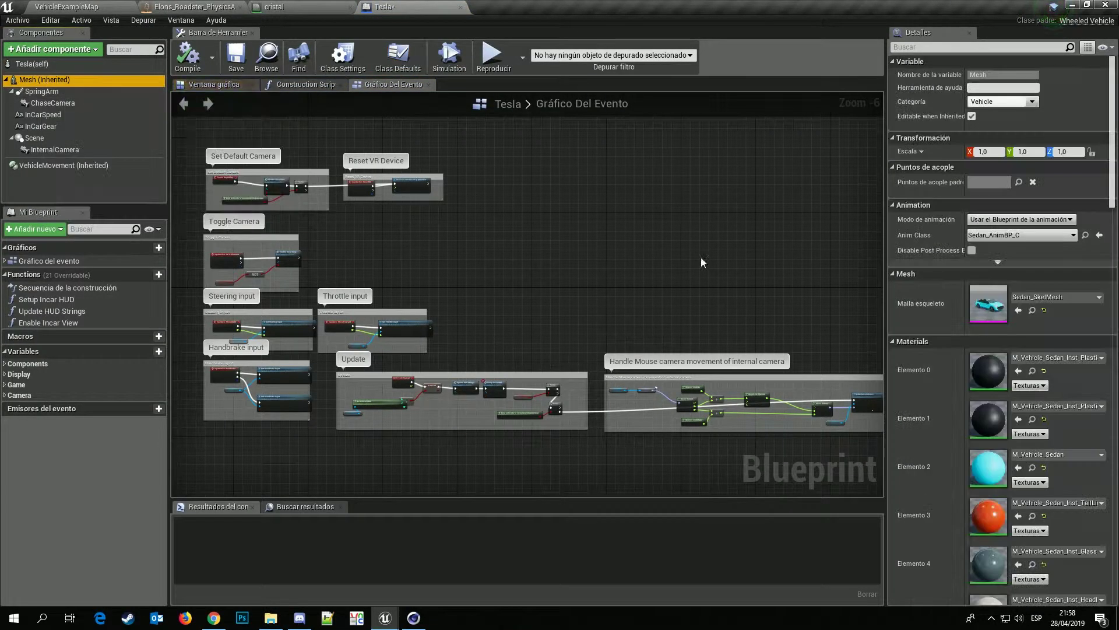
pyautogui.click(91, 7)
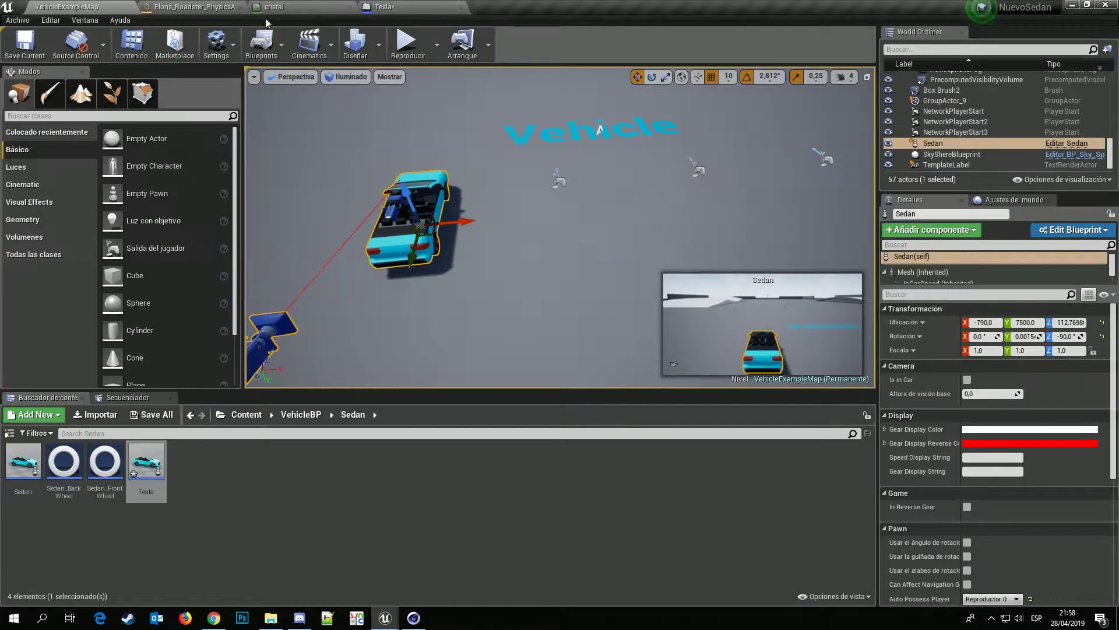
pyautogui.click(227, 8)
pyautogui.click(48, 43)
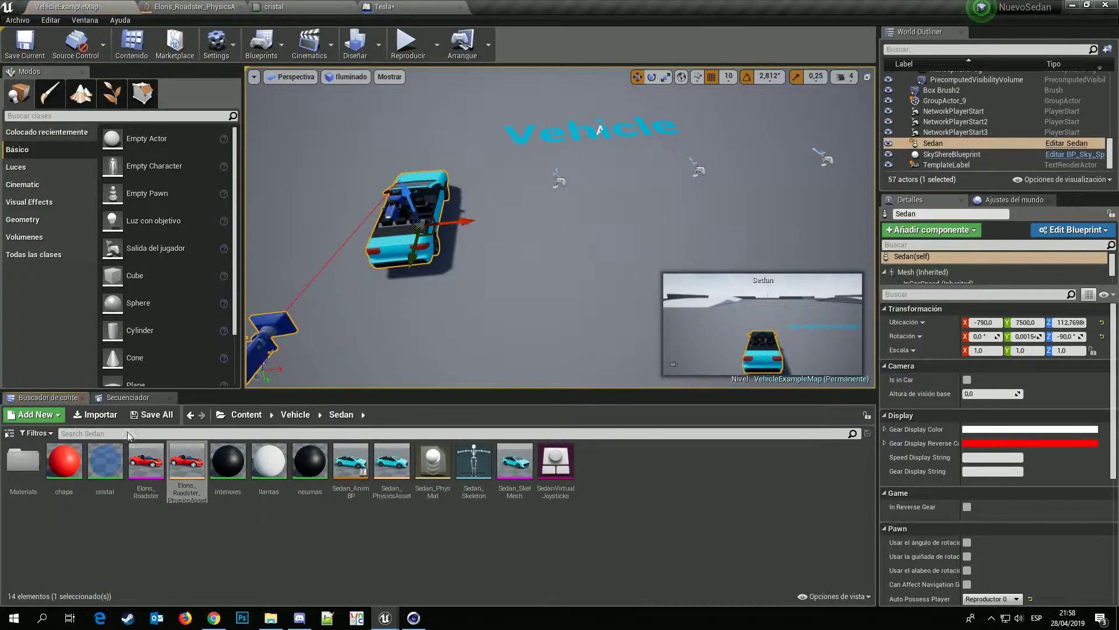
pyautogui.click(385, 6)
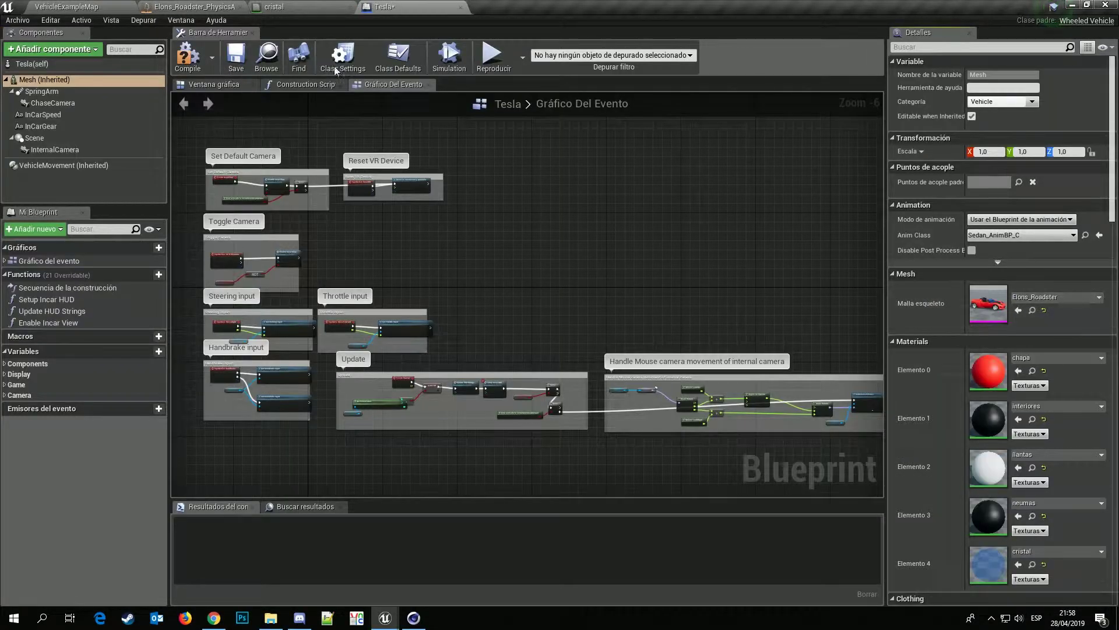
pyautogui.click(226, 69)
pyautogui.click(187, 56)
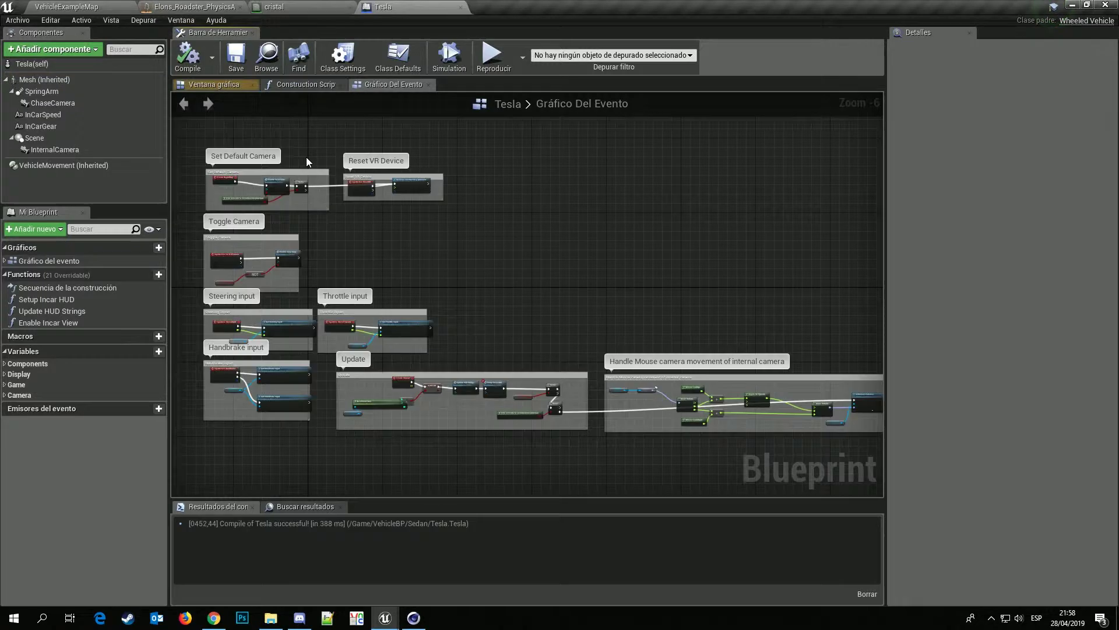
# Back in VehicleExampleMap, view the car's Roadster body and open the Level Blueprint.
pyautogui.click(26, 6)
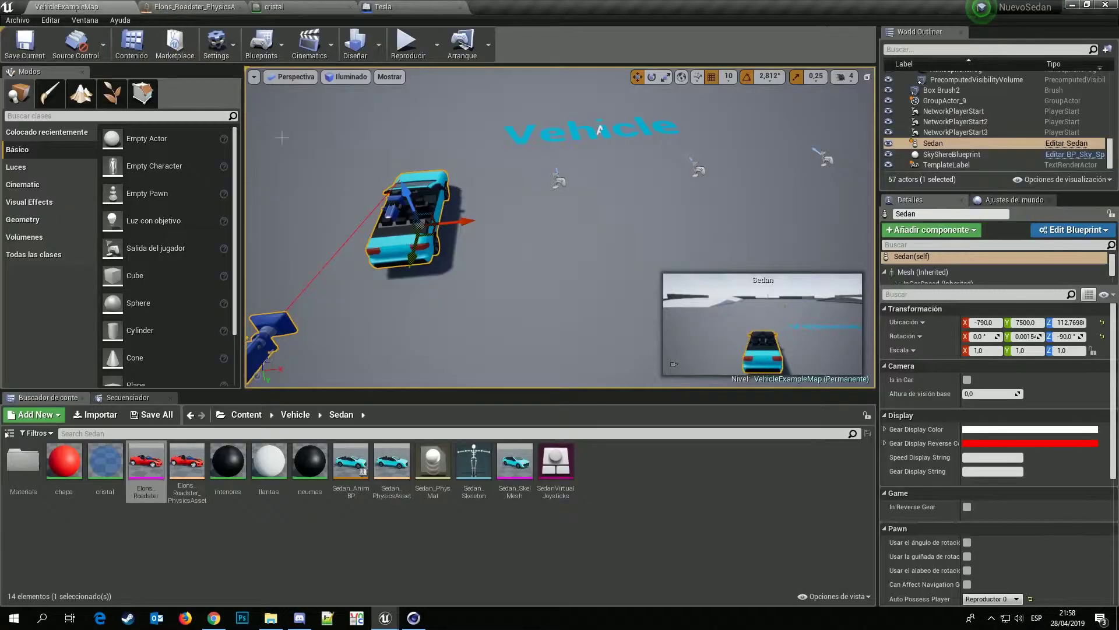
pyautogui.moveTo(409, 200); pyautogui.dragTo(408, 210, button='right')
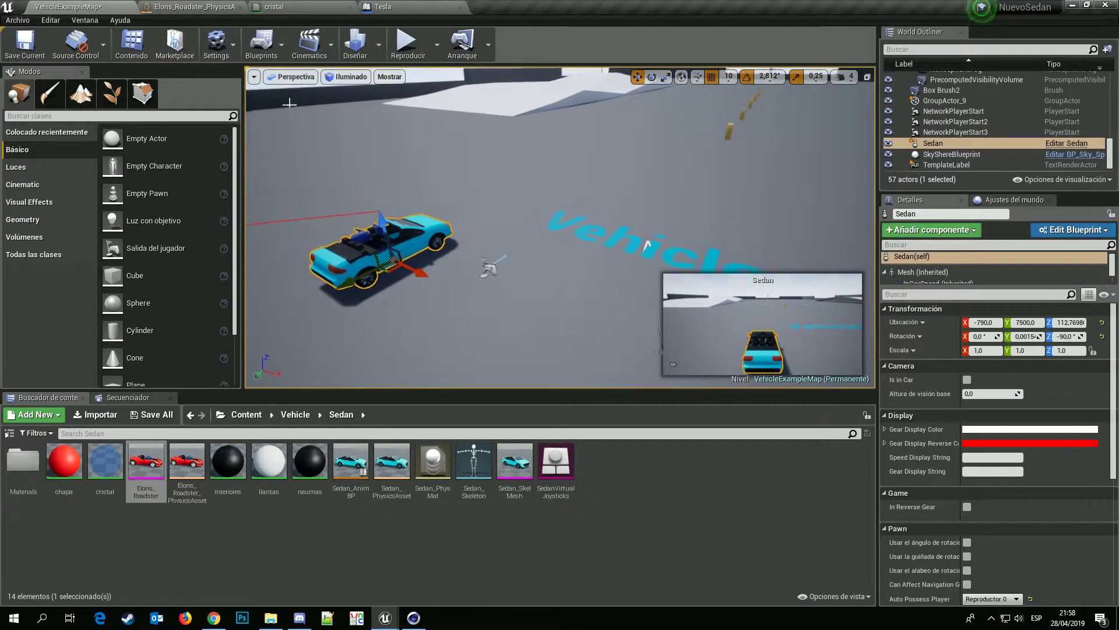
pyautogui.click(272, 44)
pyautogui.click(283, 142)
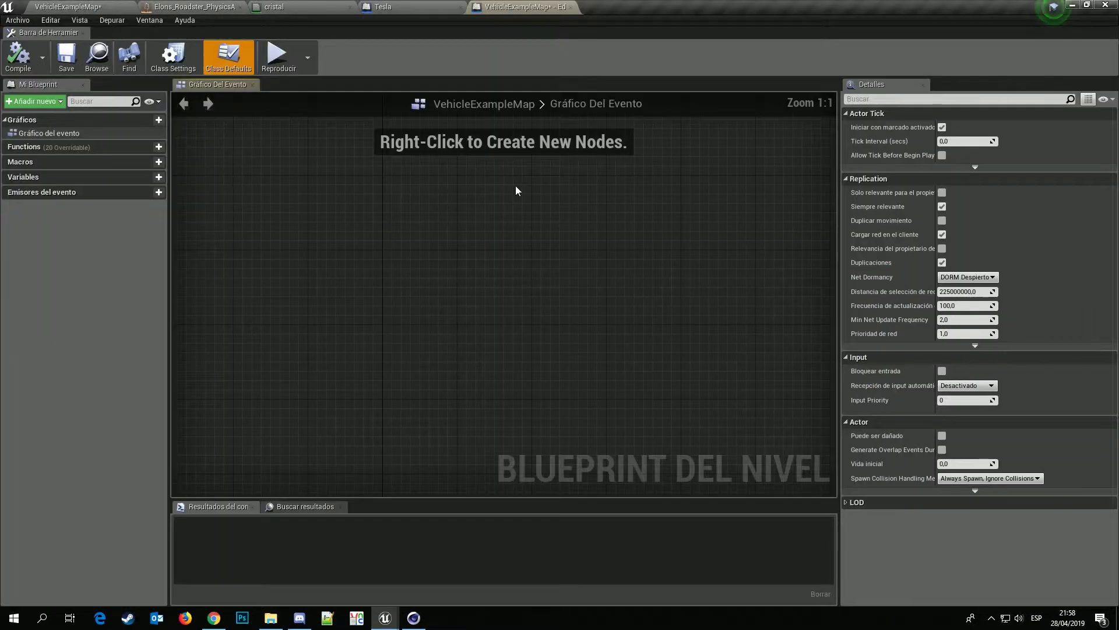
# Add an Event BeginPlay node whose execution output drives a Mantener (possess) node.
pyautogui.rightClick(455, 247)
pyautogui.write('beg')
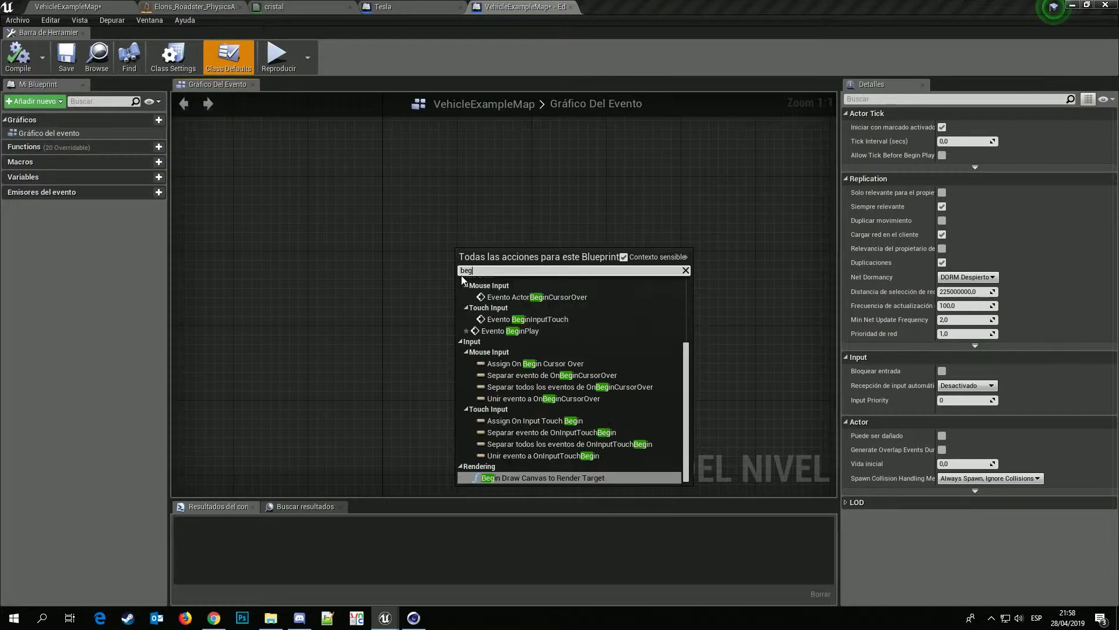
pyautogui.click(522, 332)
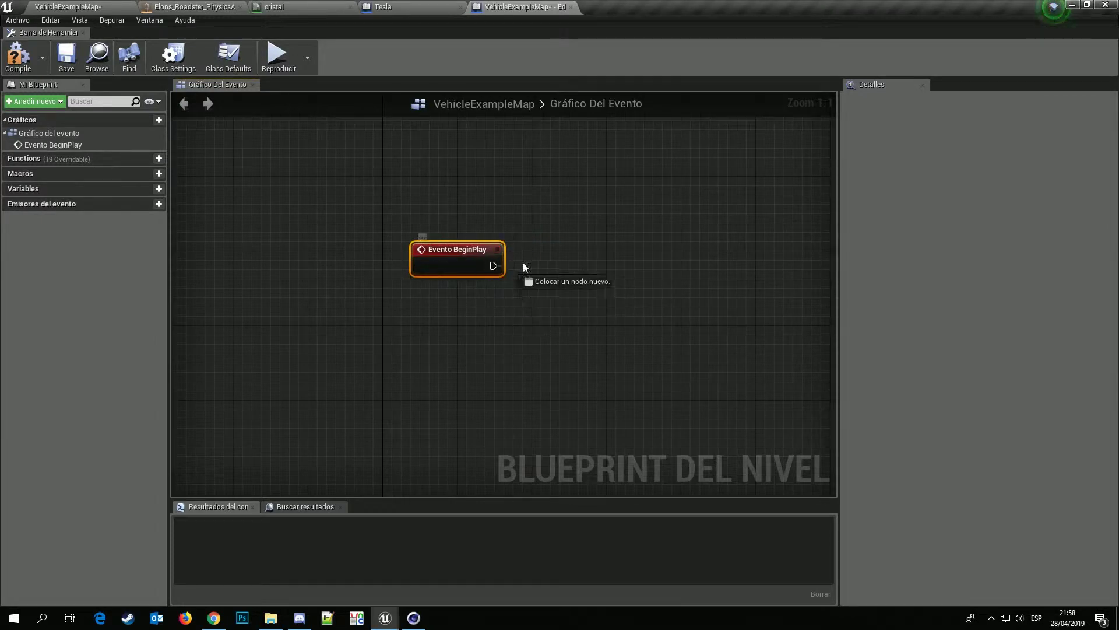
pyautogui.moveTo(523, 264); pyautogui.dragTo(540, 256)
pyautogui.write('poss')
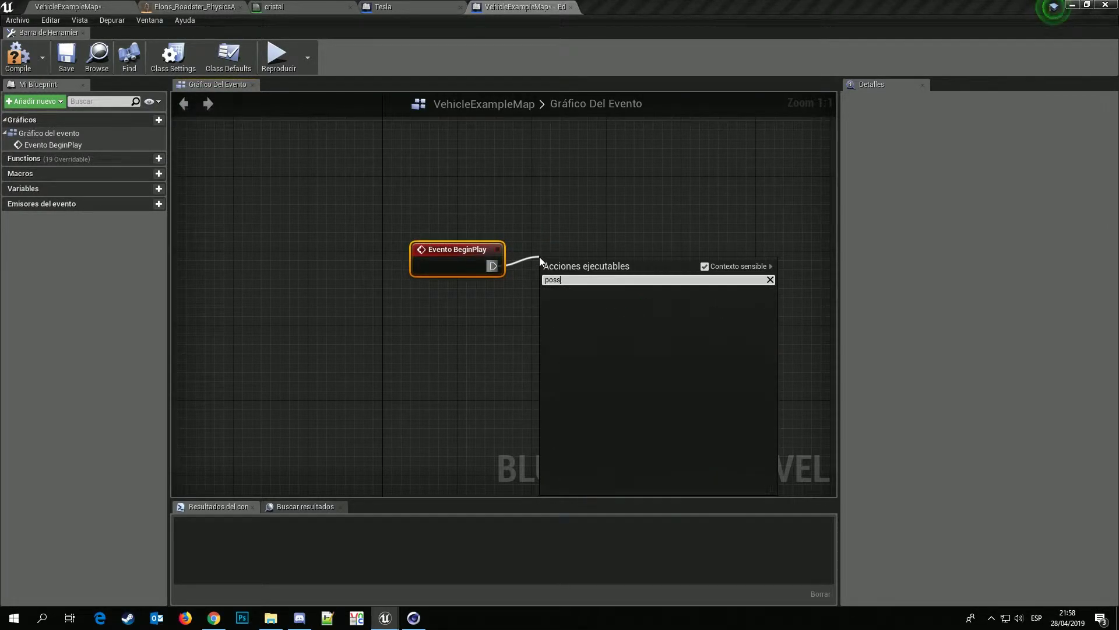
pyautogui.click(704, 266)
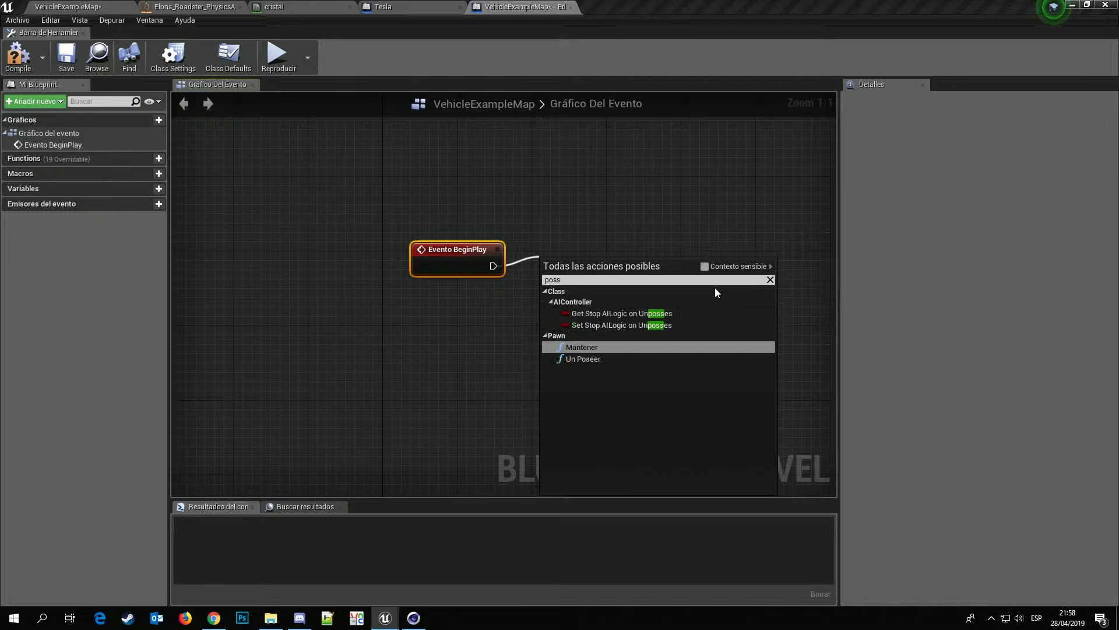
pyautogui.click(573, 348)
pyautogui.moveTo(583, 268); pyautogui.dragTo(623, 258)
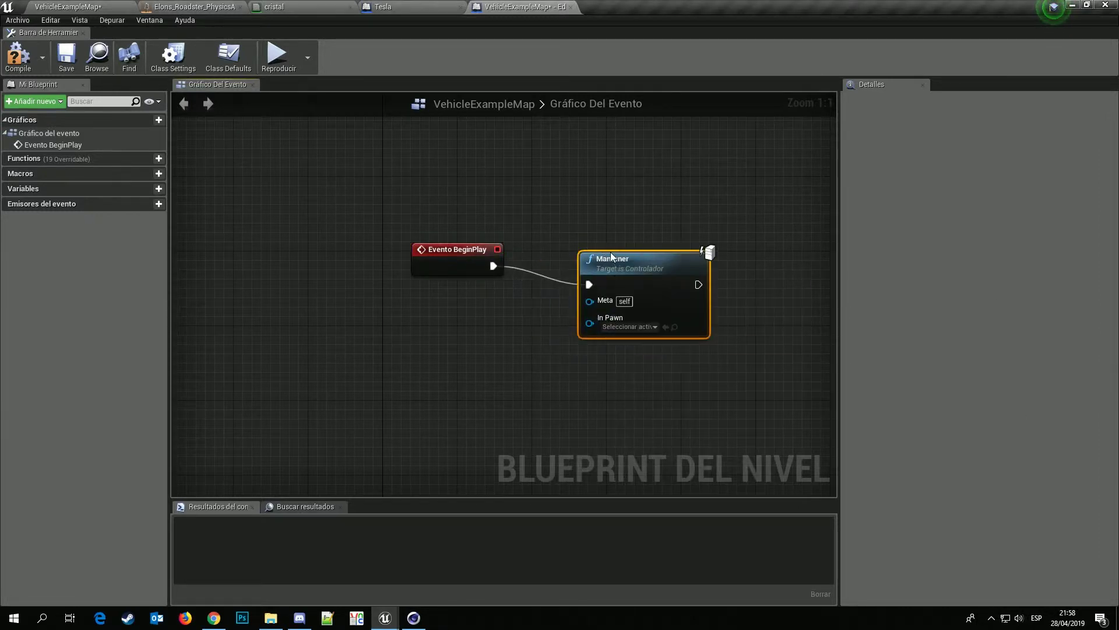
# Feed Obtener controlador del reproductor into Mantener's target and float the level graph window.
pyautogui.moveTo(589, 301); pyautogui.dragTo(490, 203)
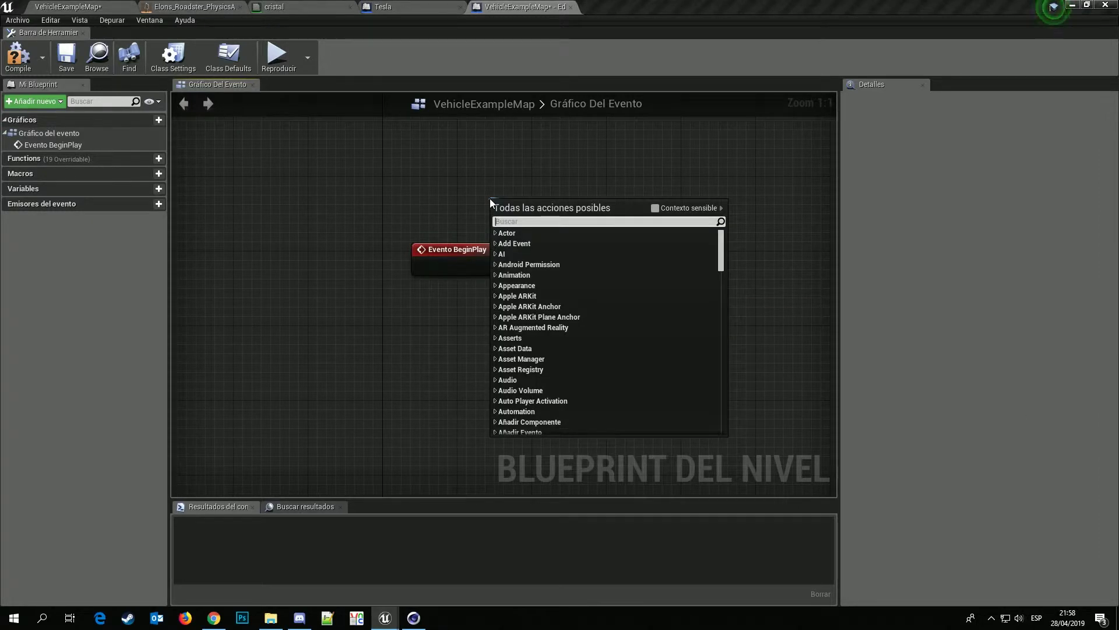
pyautogui.click(665, 213)
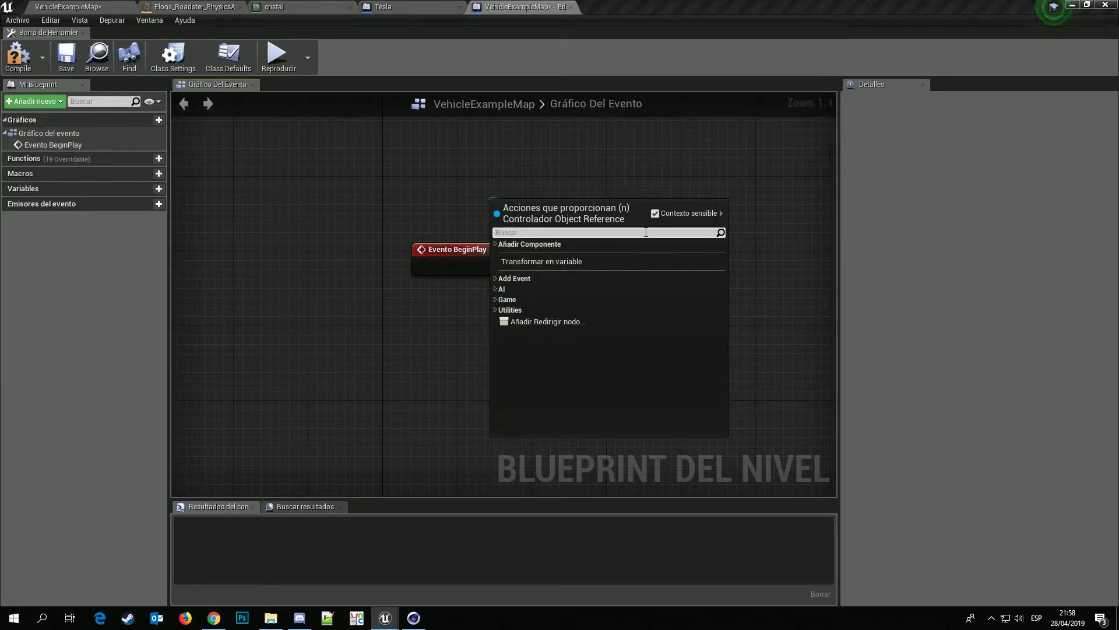
pyautogui.write('player')
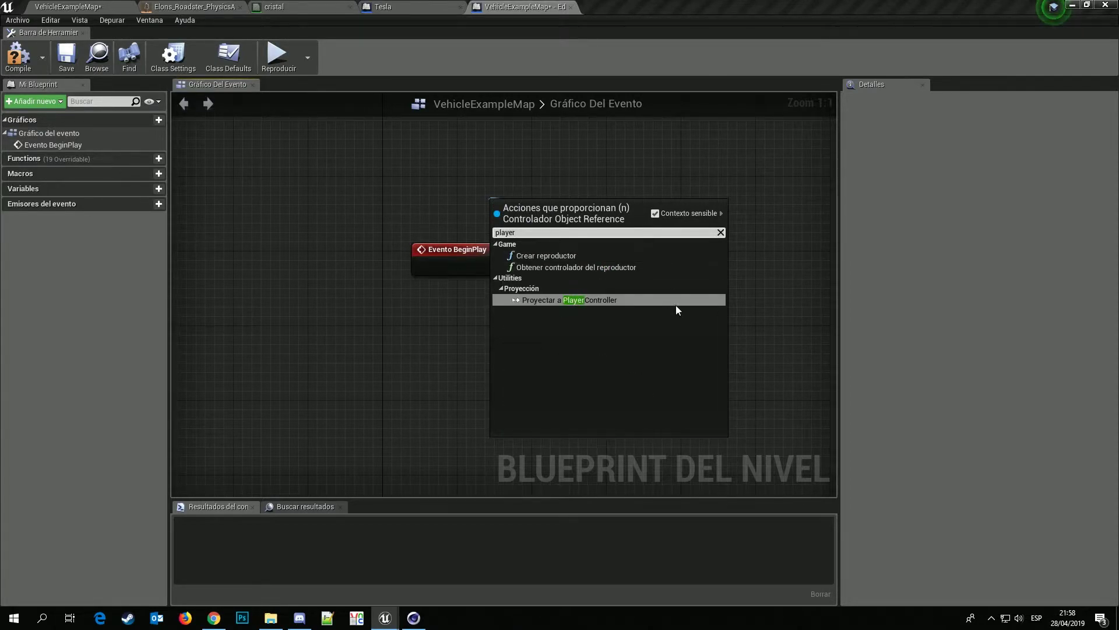
pyautogui.click(606, 267)
pyautogui.moveTo(528, 228); pyautogui.dragTo(500, 210)
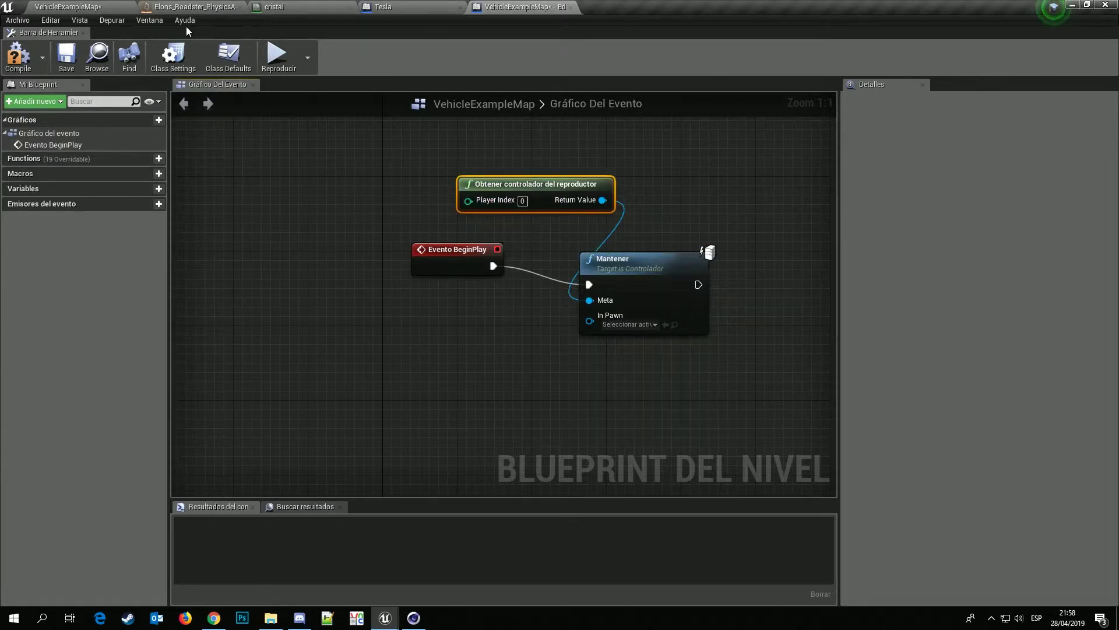
pyautogui.moveTo(503, 16)
pyautogui.mouseDown()
pyautogui.moveTo(677, 231)
pyautogui.moveTo(650, 287)
pyautogui.mouseUp()
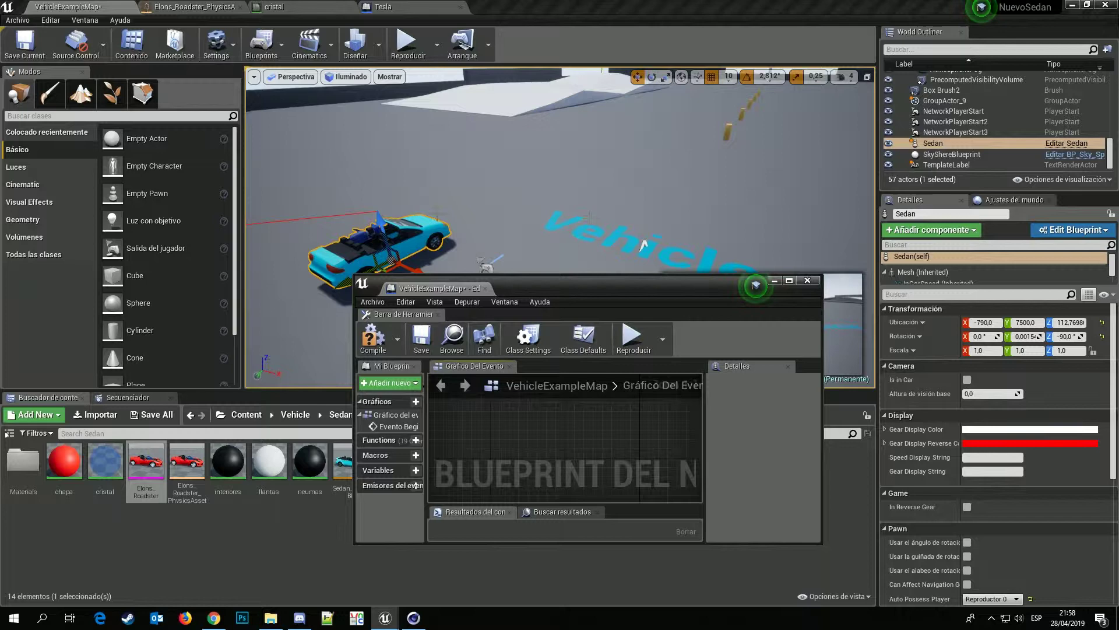
# Drag in one Tesla blueprint actor at -360, 8570, 110, undoing extra copies, and focus on it.
pyautogui.click(396, 7)
pyautogui.click(267, 47)
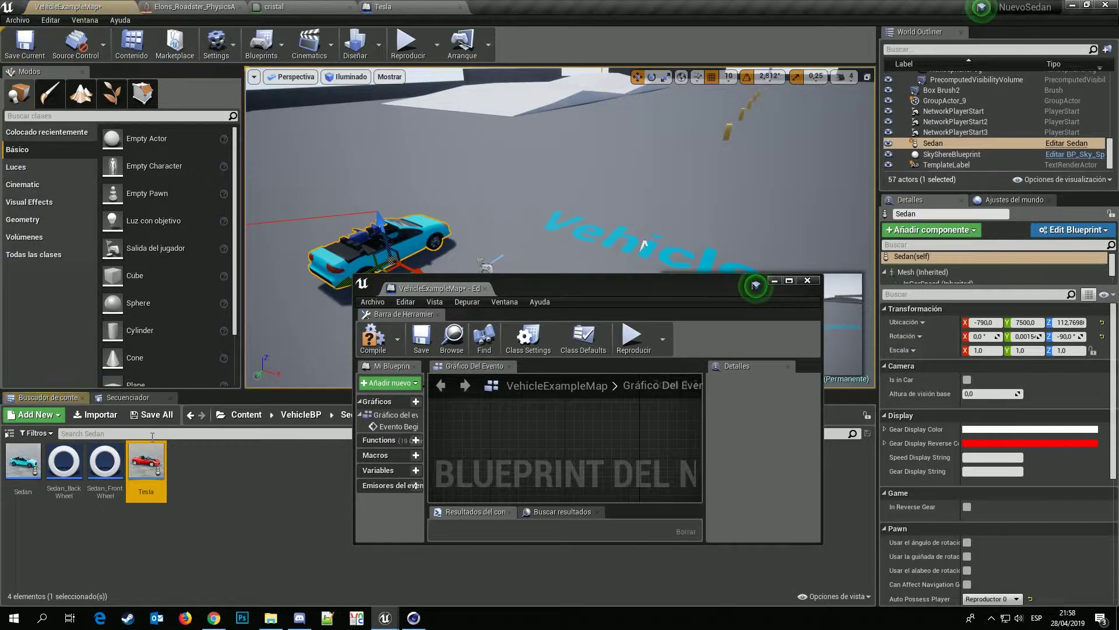
pyautogui.moveTo(146, 461); pyautogui.dragTo(417, 251)
pyautogui.moveTo(524, 193); pyautogui.dragTo(525, 193)
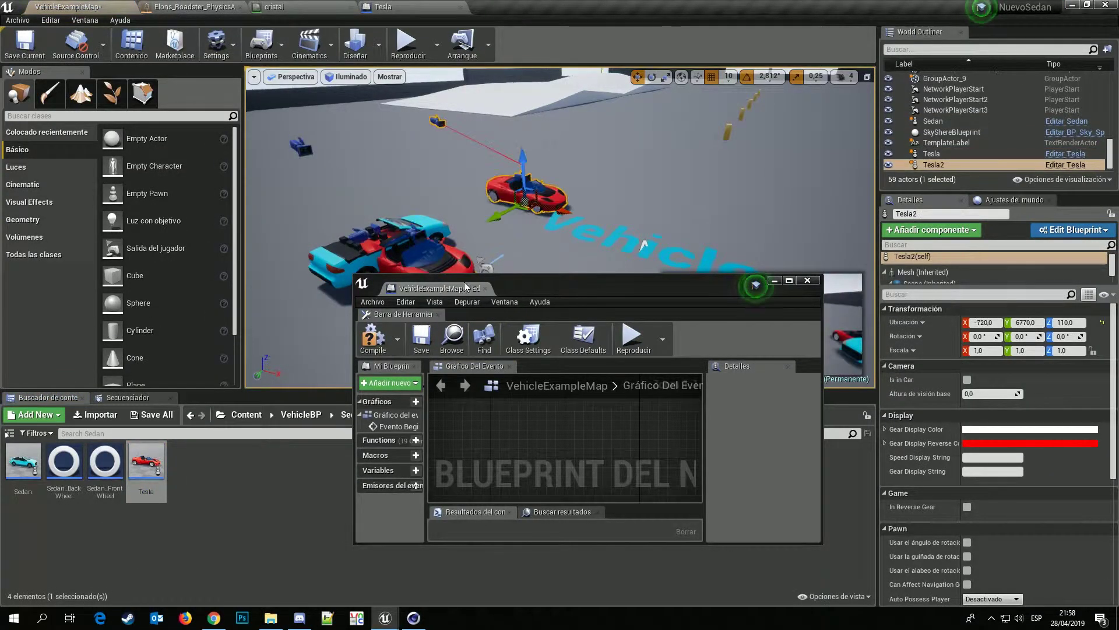
pyautogui.hotkey('ctrl', 'z')
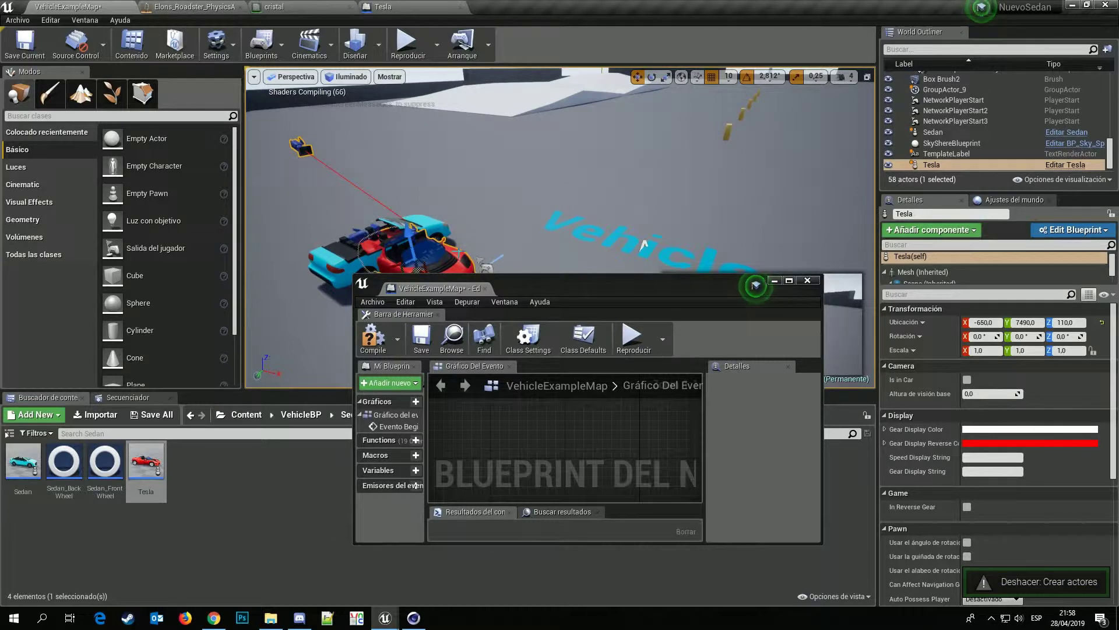
pyautogui.press('f')
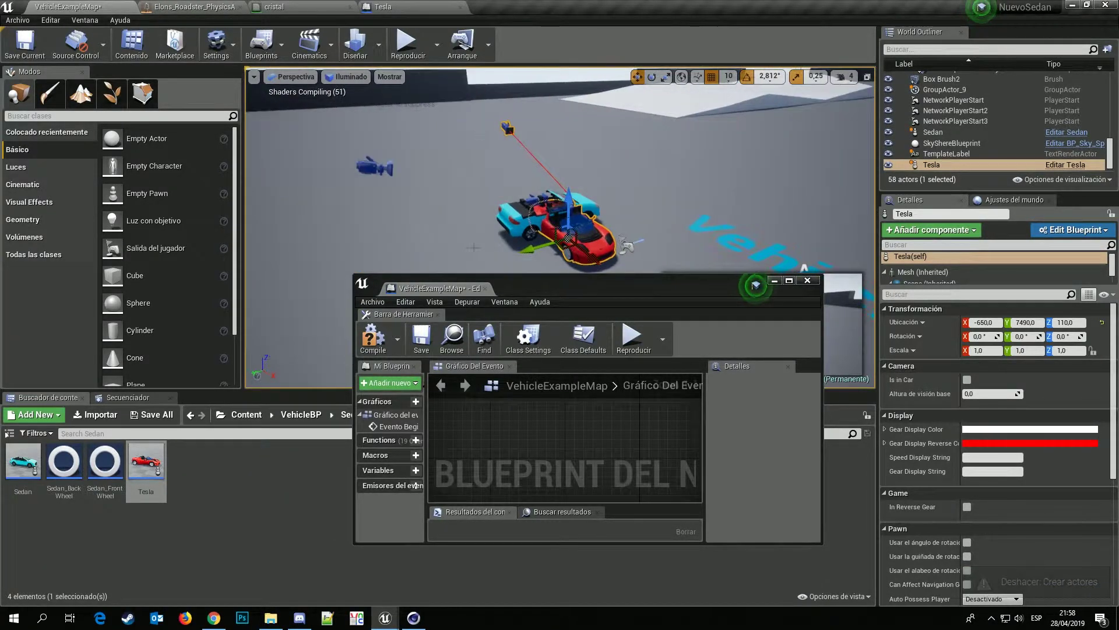
pyautogui.hotkey('ctrl', 'z')
pyautogui.moveTo(146, 464); pyautogui.dragTo(437, 193)
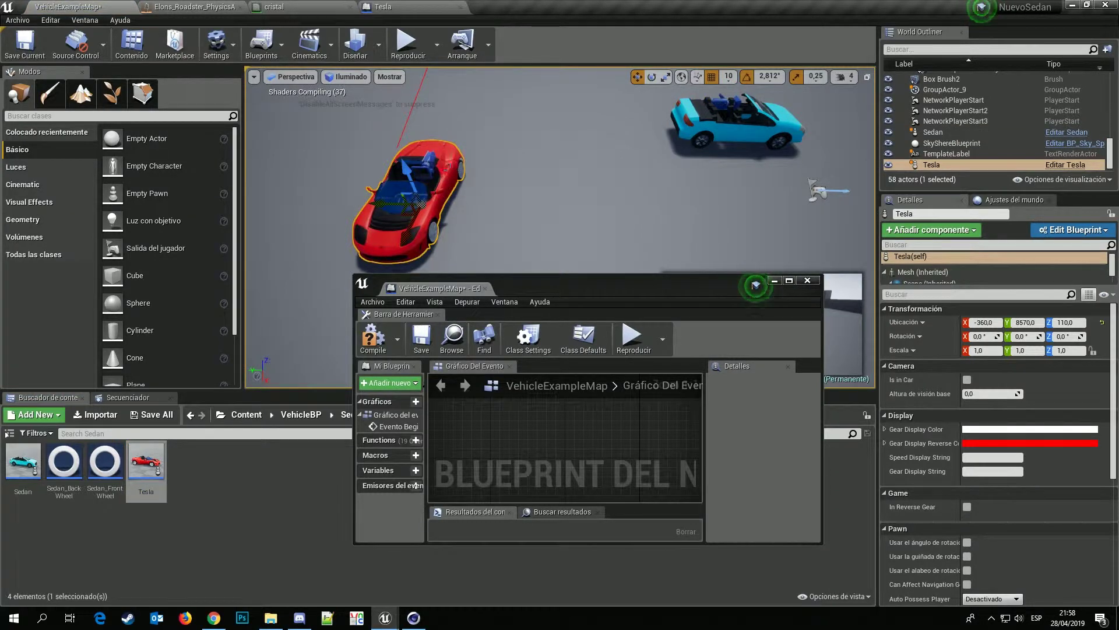
pyautogui.press('f')
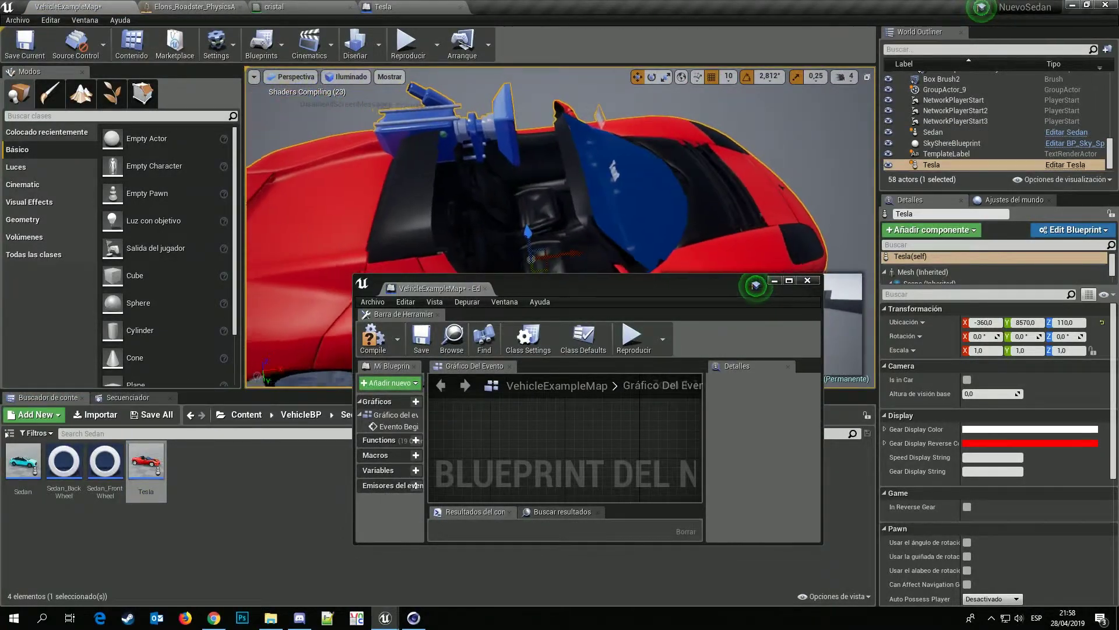
pyautogui.moveTo(576, 294); pyautogui.dragTo(490, 246)
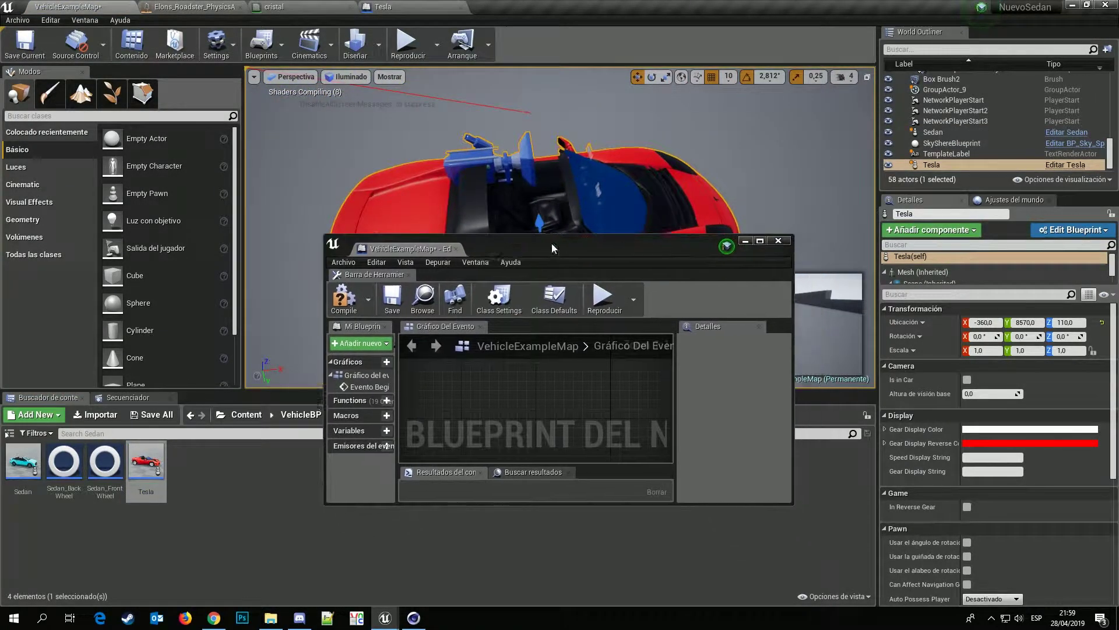
# Add a Tesla reference to the level graph and wire it into Mantener's In Pawn.
pyautogui.click(922, 179)
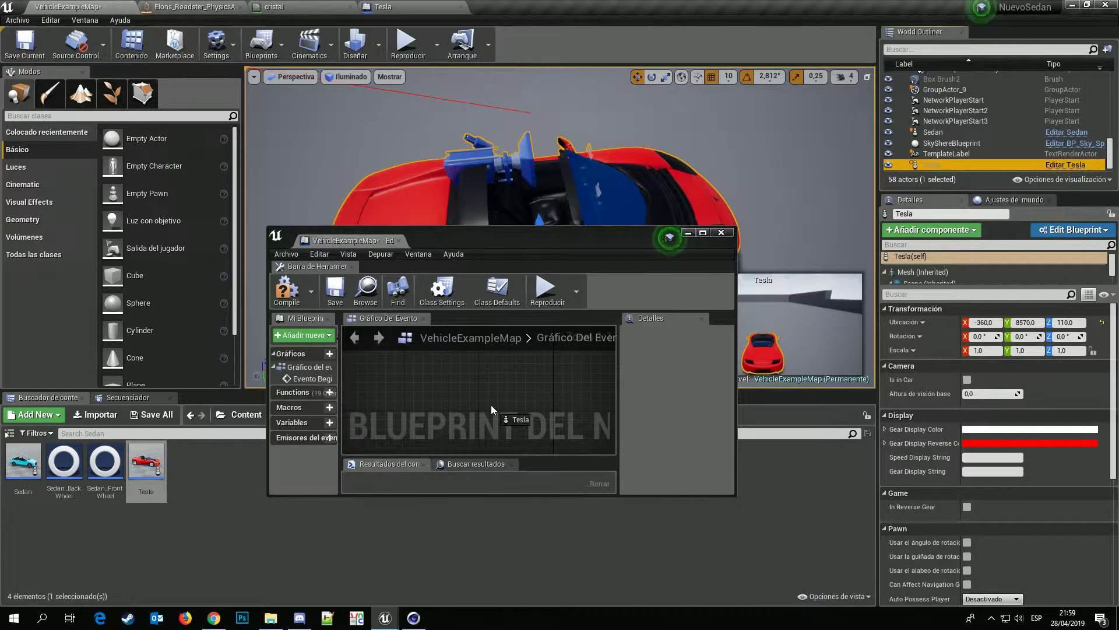
pyautogui.moveTo(491, 406); pyautogui.dragTo(491, 404)
pyautogui.moveTo(576, 243); pyautogui.dragTo(521, 9)
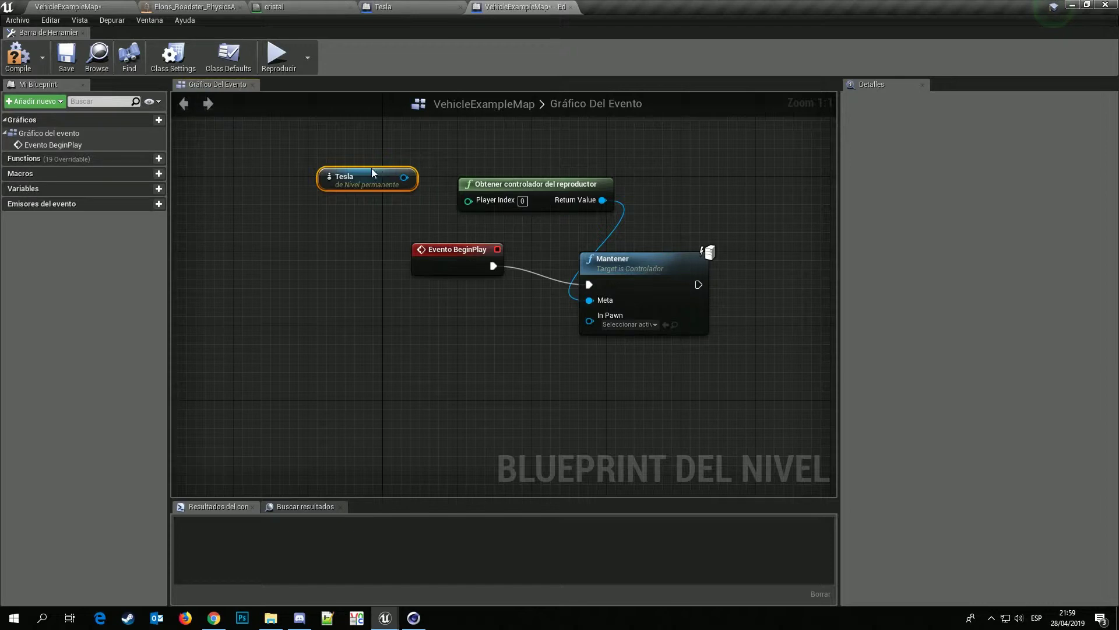
pyautogui.moveTo(374, 173); pyautogui.dragTo(488, 345)
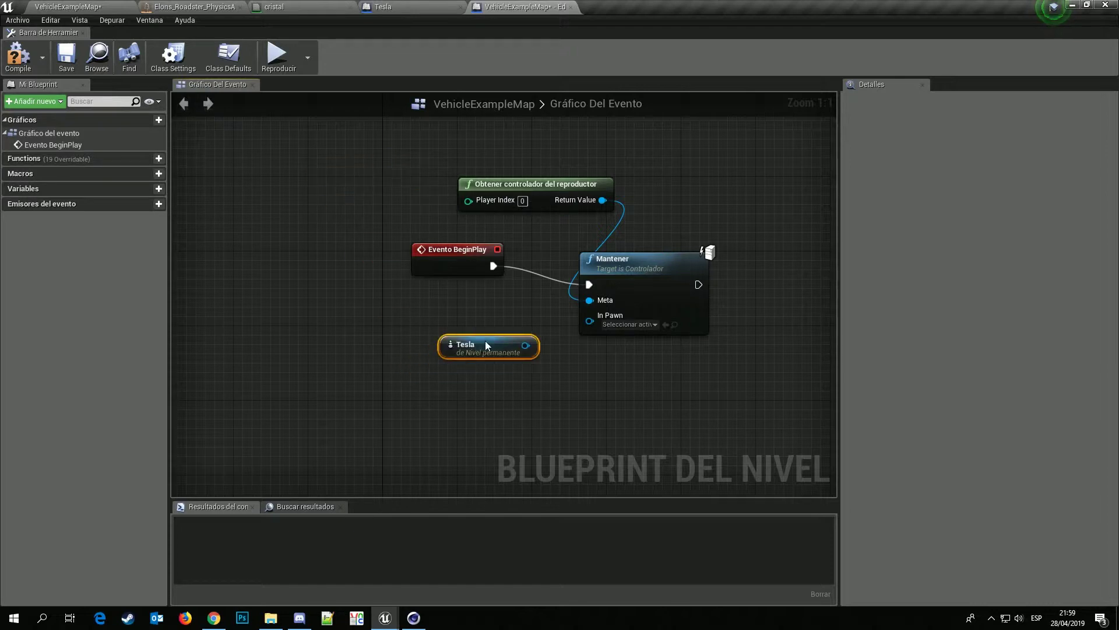
pyautogui.moveTo(593, 327); pyautogui.dragTo(594, 324)
# Save the level, compile the level blueprint, and return to the level view.
pyautogui.click(66, 55)
pyautogui.click(10, 57)
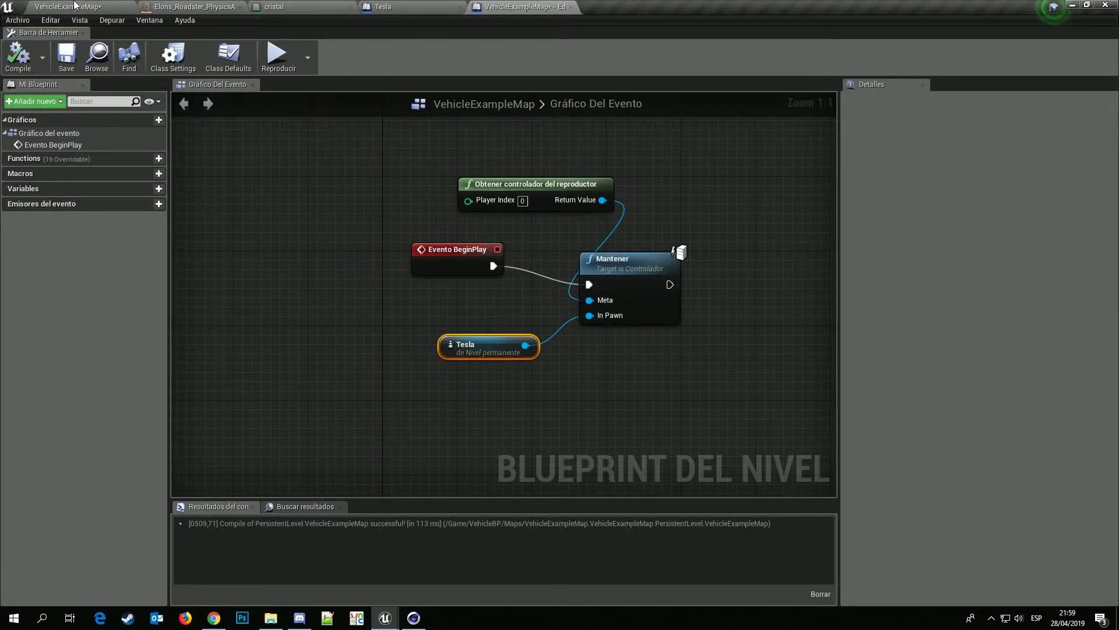
pyautogui.click(75, 7)
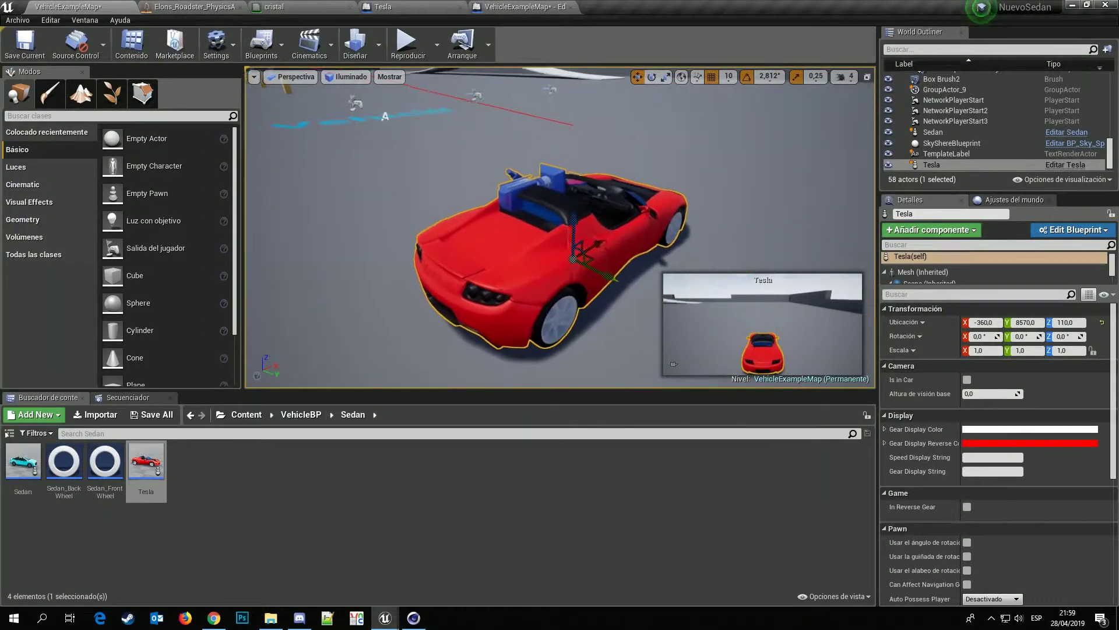
# Bring up the Tesla blueprint with its 3D preview, maximized to full screen.
pyautogui.click(415, 10)
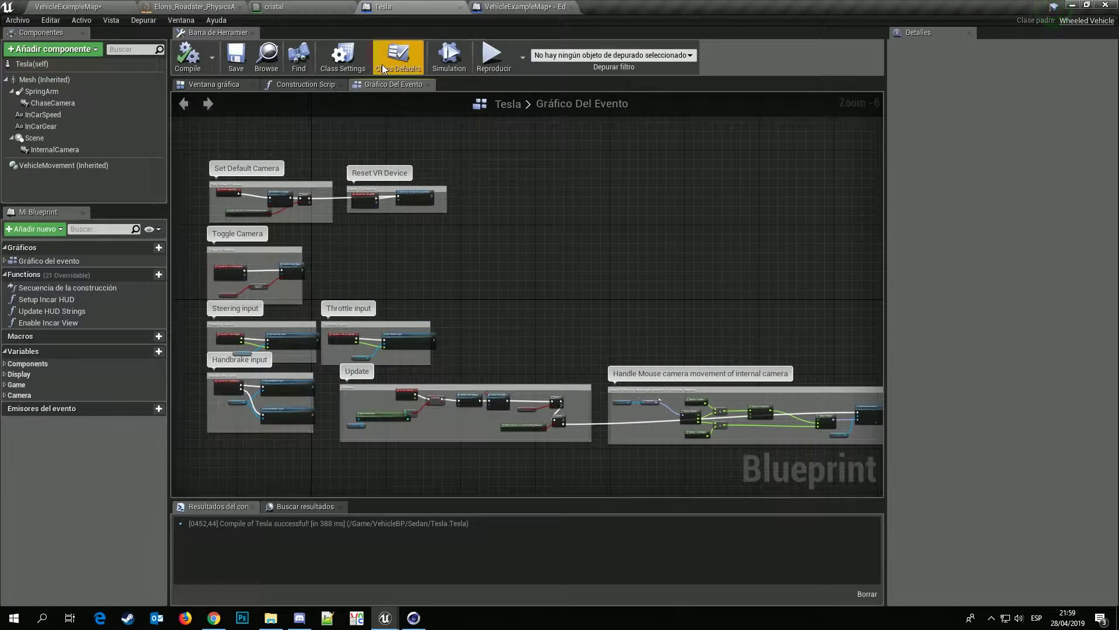
pyautogui.moveTo(406, 6); pyautogui.dragTo(743, 101)
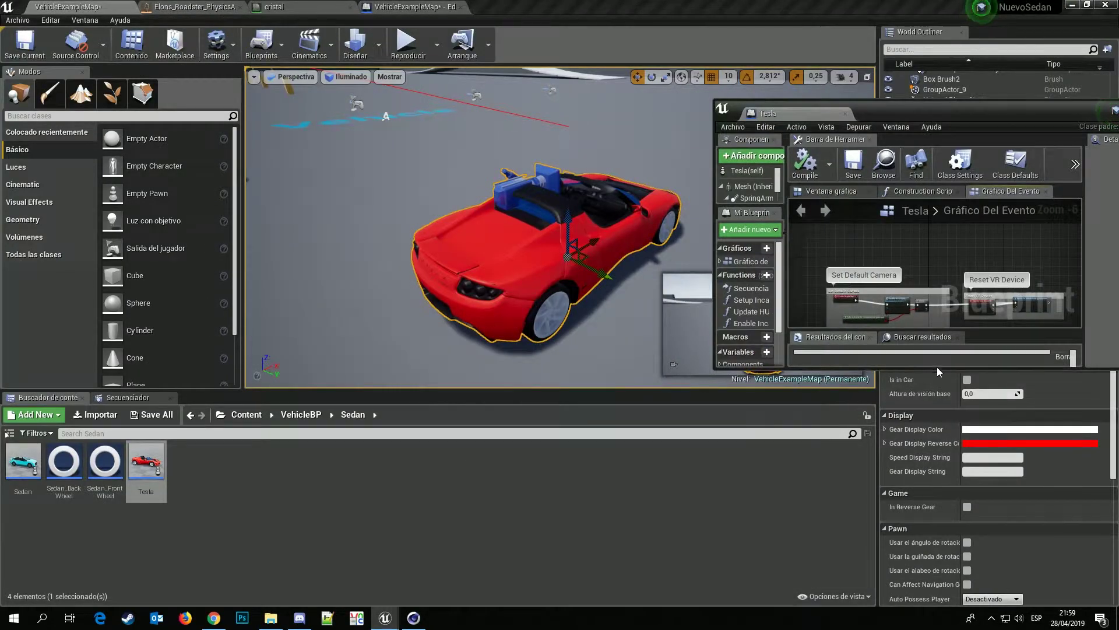
pyautogui.moveTo(937, 368); pyautogui.dragTo(929, 575)
pyautogui.click(825, 192)
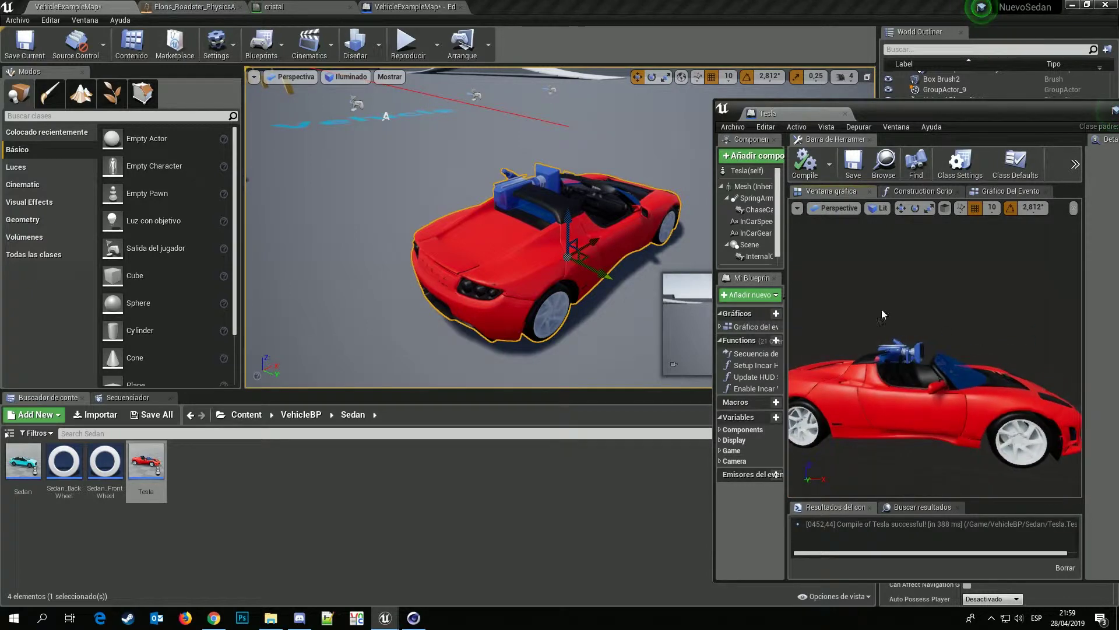
pyautogui.moveTo(850, 109); pyautogui.dragTo(1005, 116)
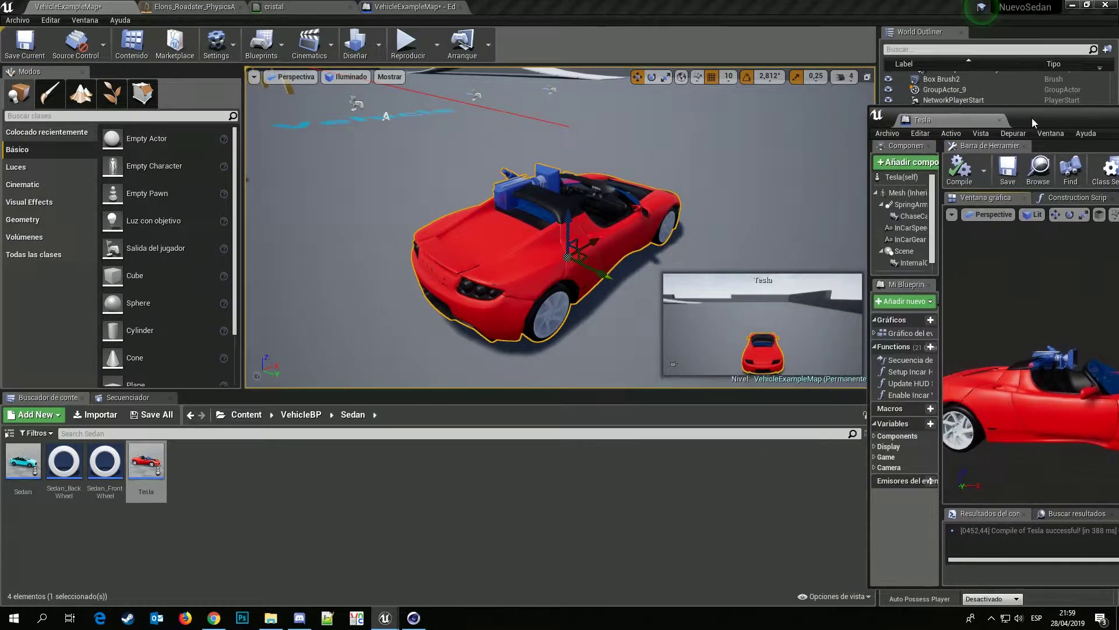
pyautogui.click(513, 191)
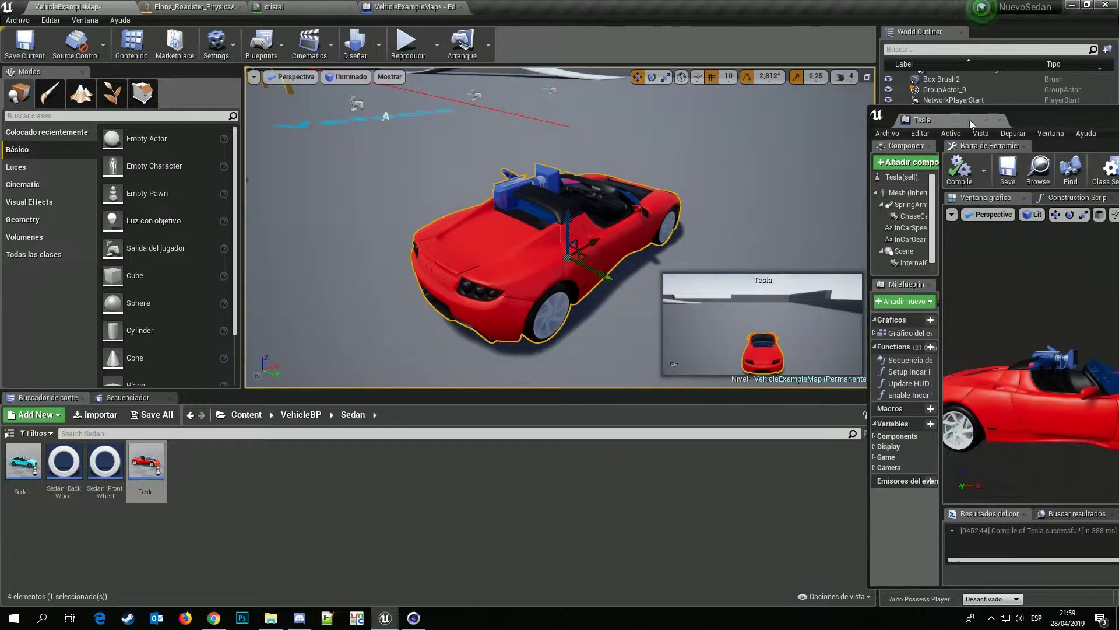
pyautogui.doubleClick(971, 123)
# Move the InternalCamera component to location -20, 10, -20.
pyautogui.click(491, 298)
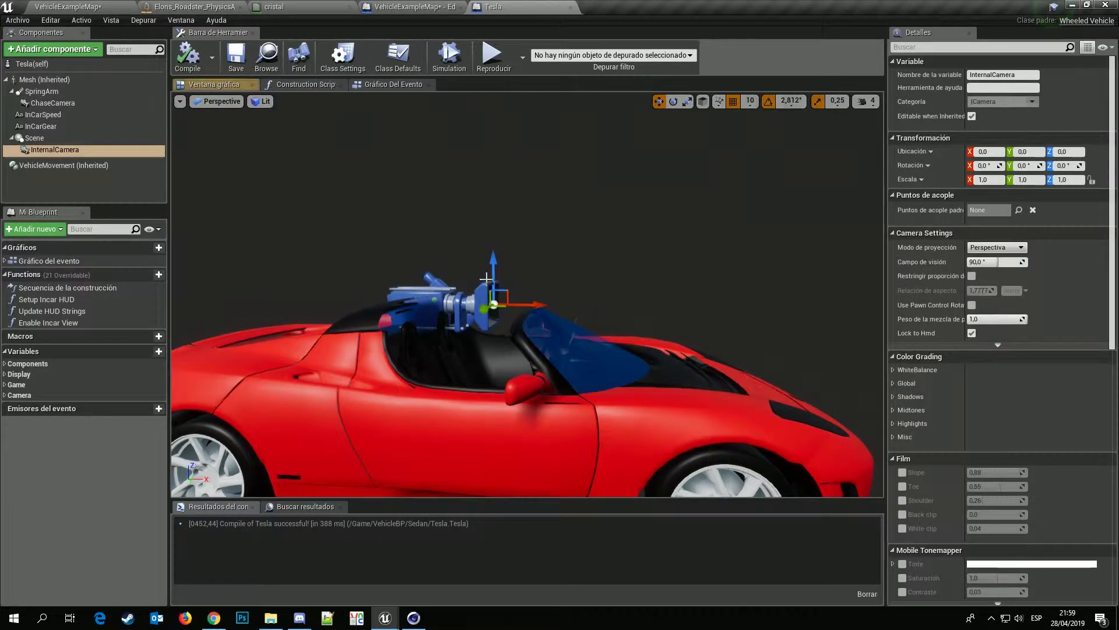
pyautogui.moveTo(486, 278); pyautogui.dragTo(486, 295)
pyautogui.moveTo(525, 350); pyautogui.dragTo(502, 373, button='right')
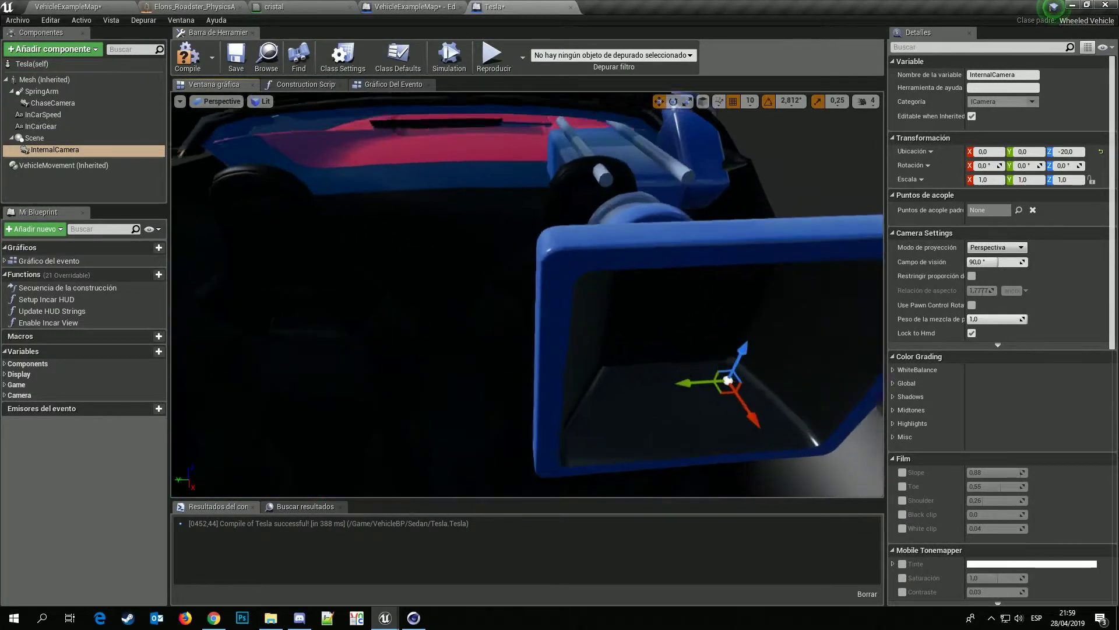
pyautogui.moveTo(501, 374); pyautogui.dragTo(527, 340, button='right')
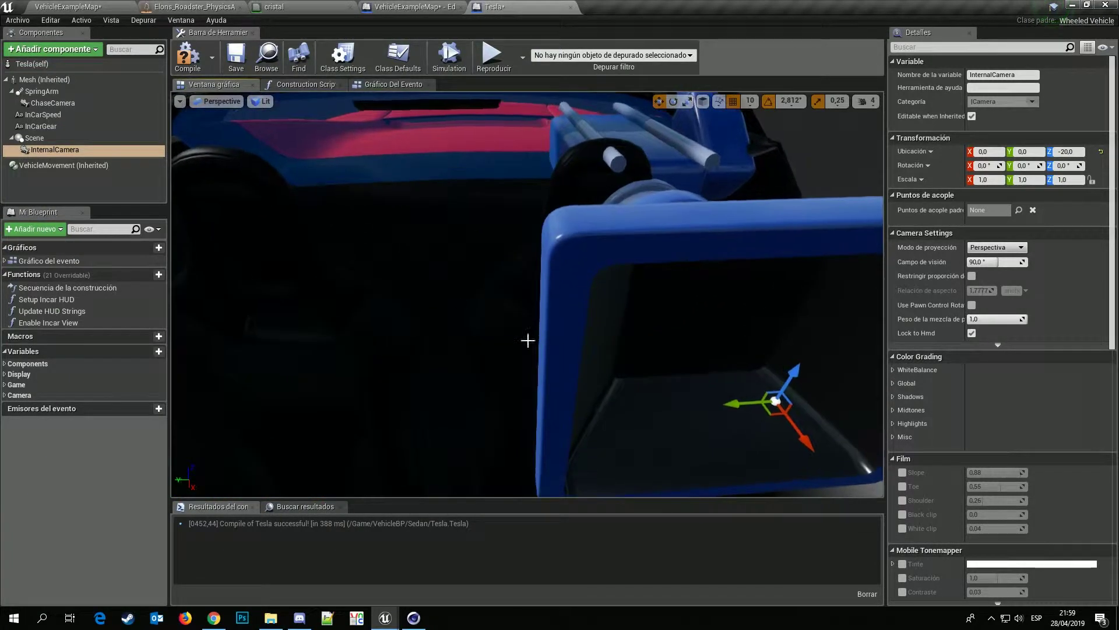
pyautogui.moveTo(726, 408); pyautogui.dragTo(694, 411)
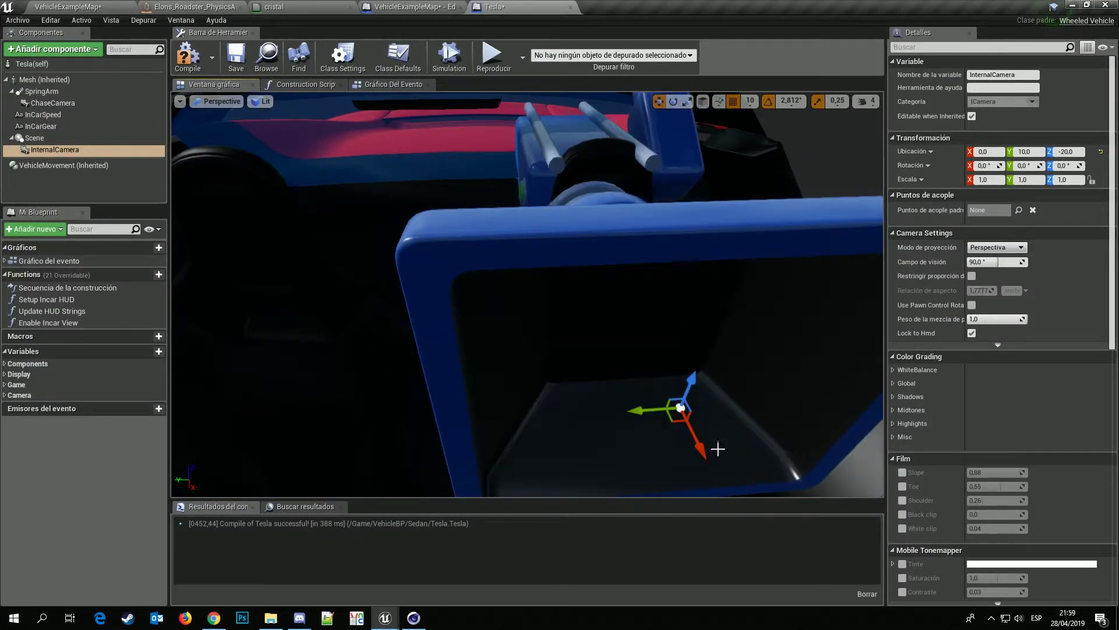
pyautogui.moveTo(718, 448); pyautogui.dragTo(694, 426, button='right')
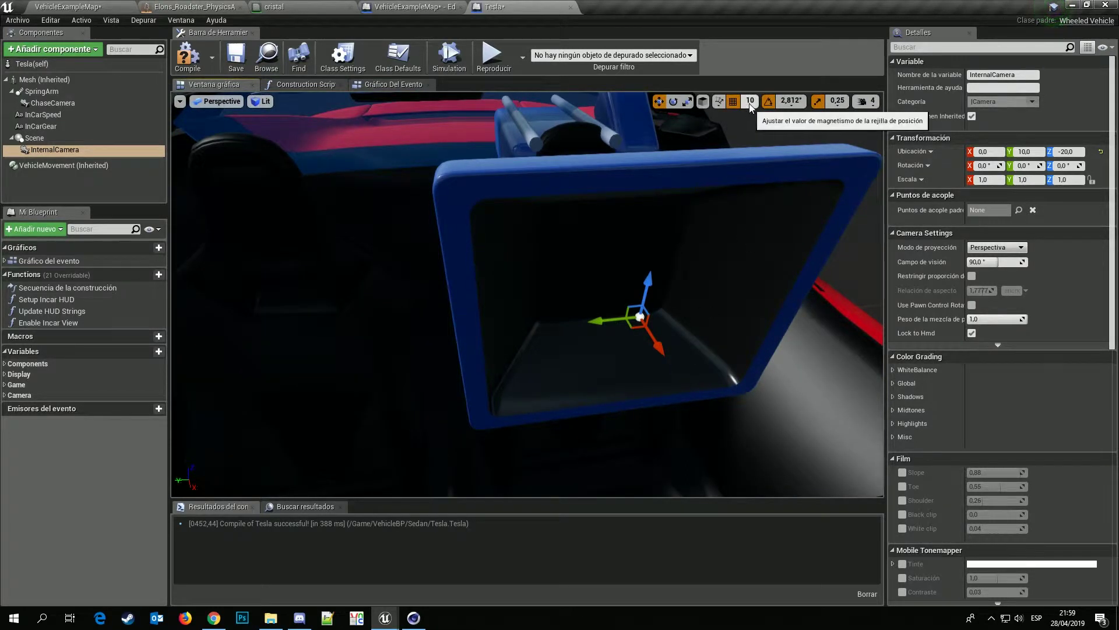
pyautogui.click(838, 102)
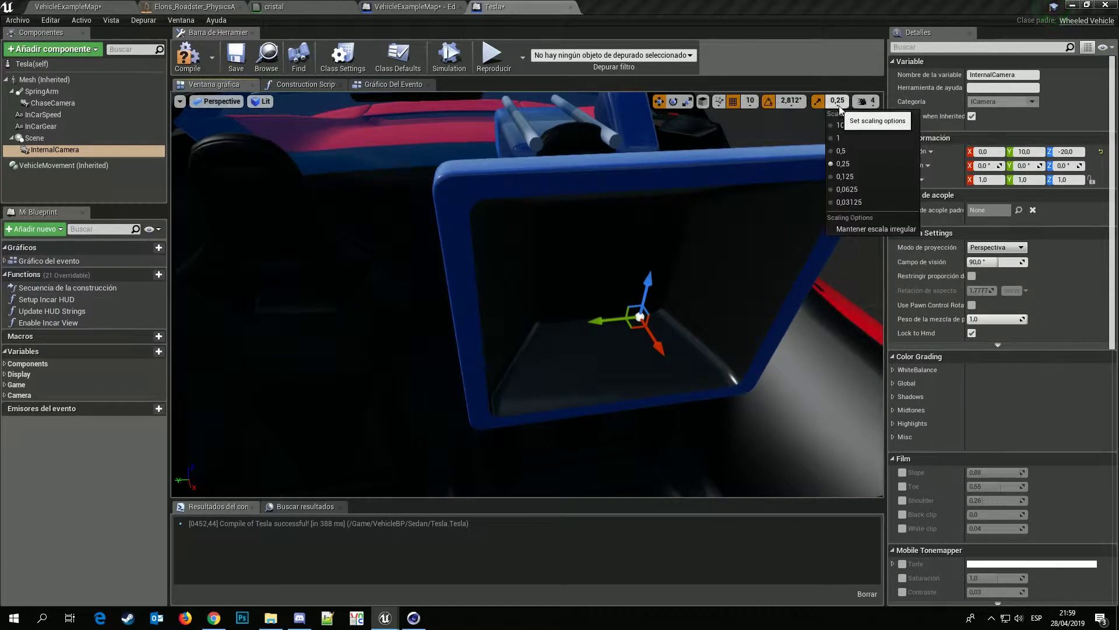
pyautogui.click(786, 105)
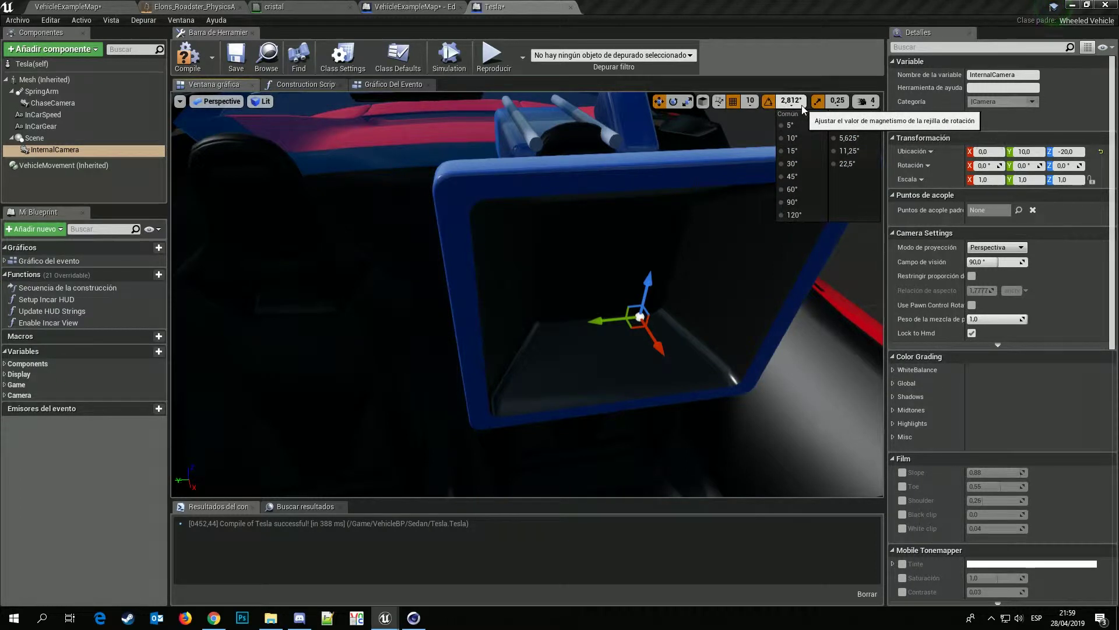
pyautogui.click(655, 340)
pyautogui.moveTo(655, 340); pyautogui.dragTo(602, 251)
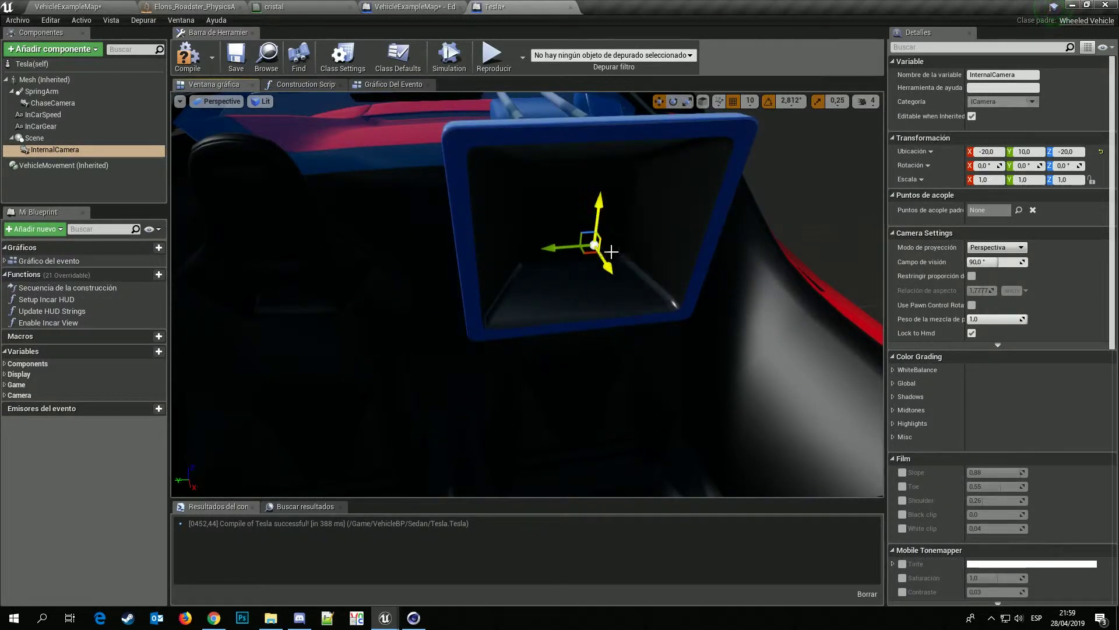
pyautogui.scroll(-5, 603, 252)
pyautogui.moveTo(602, 252); pyautogui.dragTo(603, 252, button='right')
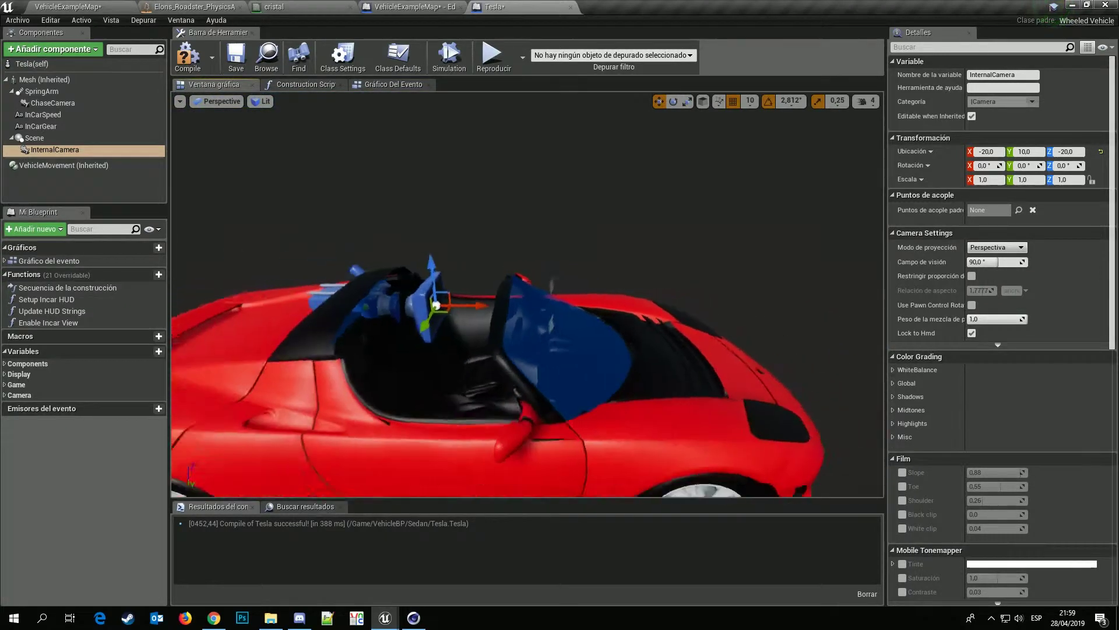
# Compile the Tesla blueprint, review ChaseCamera and SpringArm, then return to the VehicleExampleMap level.
pyautogui.click(183, 71)
pyautogui.moveTo(367, 221); pyautogui.dragTo(367, 220, button='right')
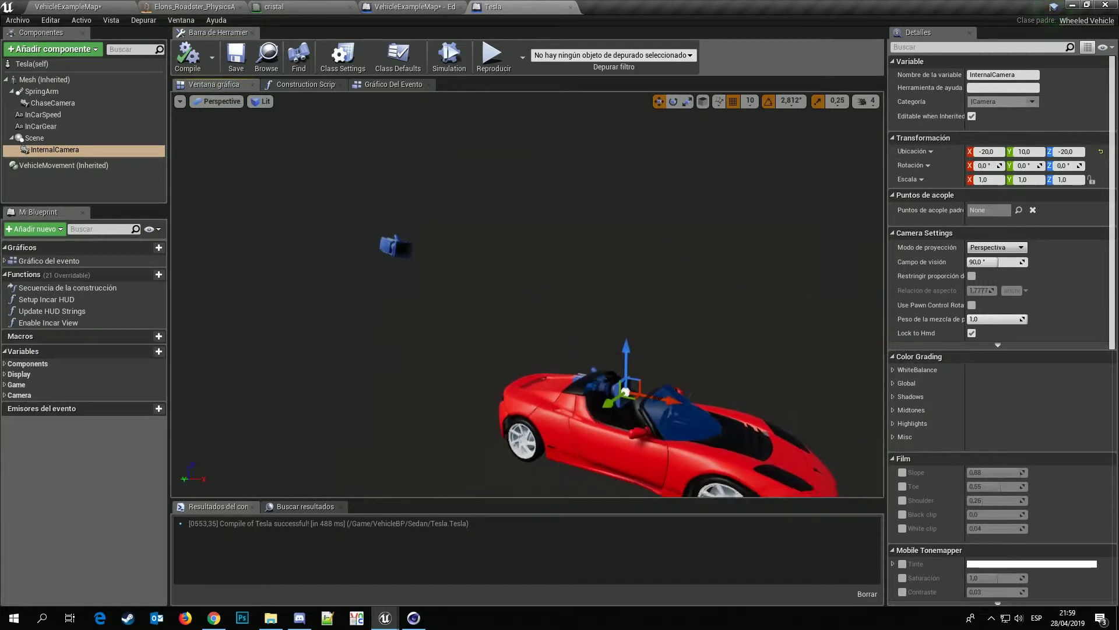
pyautogui.click(352, 233)
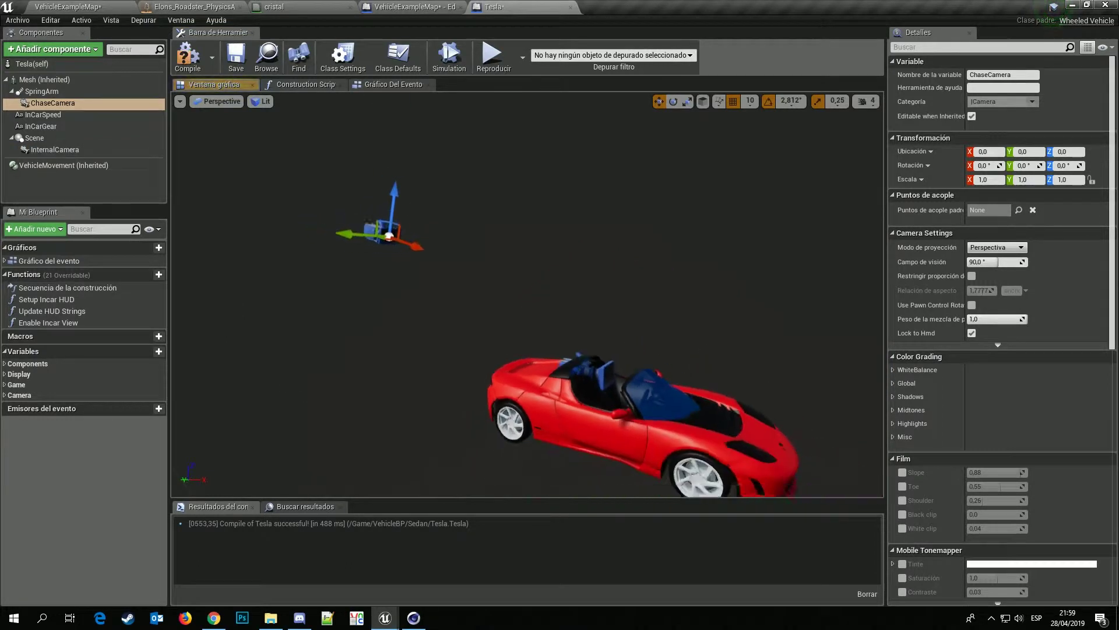
pyautogui.moveTo(390, 222); pyautogui.dragTo(398, 216, button='right')
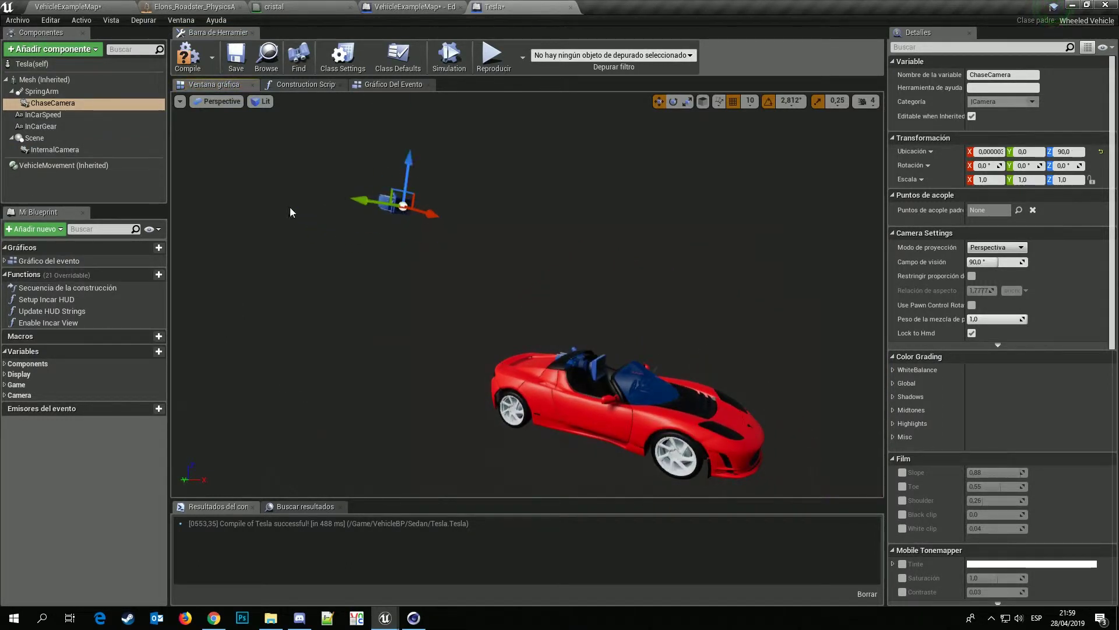
pyautogui.click(47, 91)
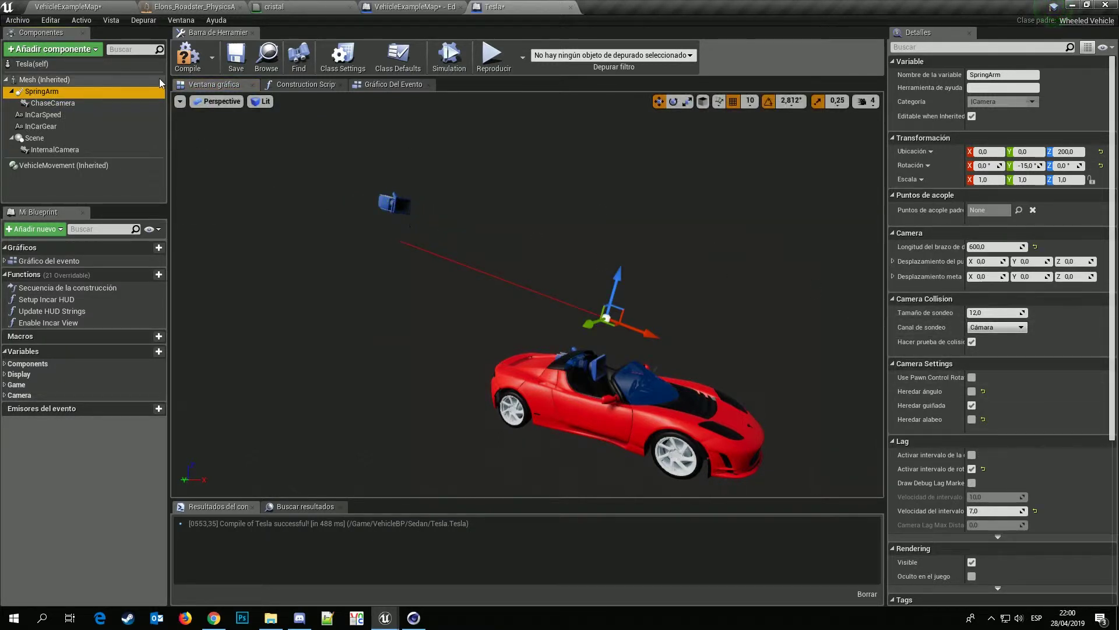
pyautogui.click(82, 5)
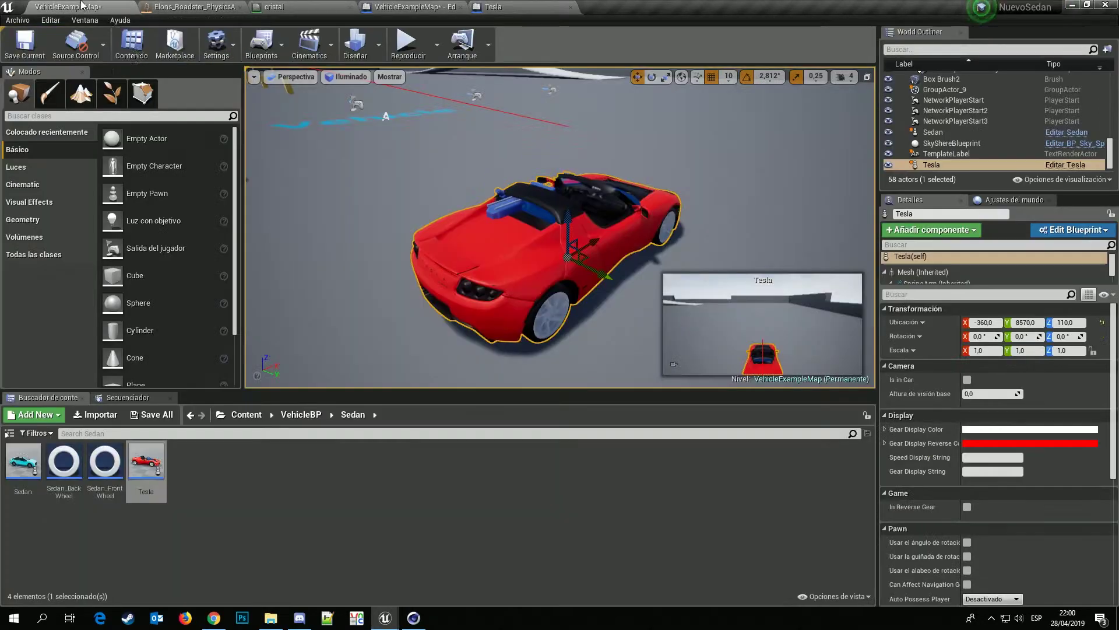
# Play-test the level near the red Tesla, stop with Esc, and reopen the Tesla blueprint.
pyautogui.moveTo(560, 227); pyautogui.dragTo(559, 245, button='right')
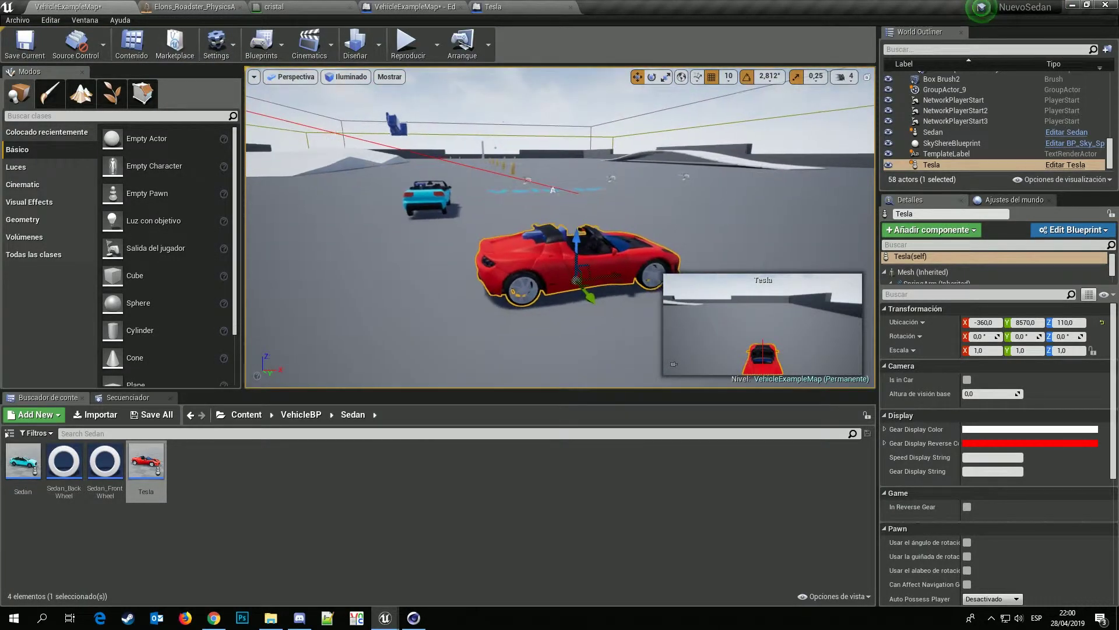
pyautogui.moveTo(502, 214); pyautogui.dragTo(502, 213, button='right')
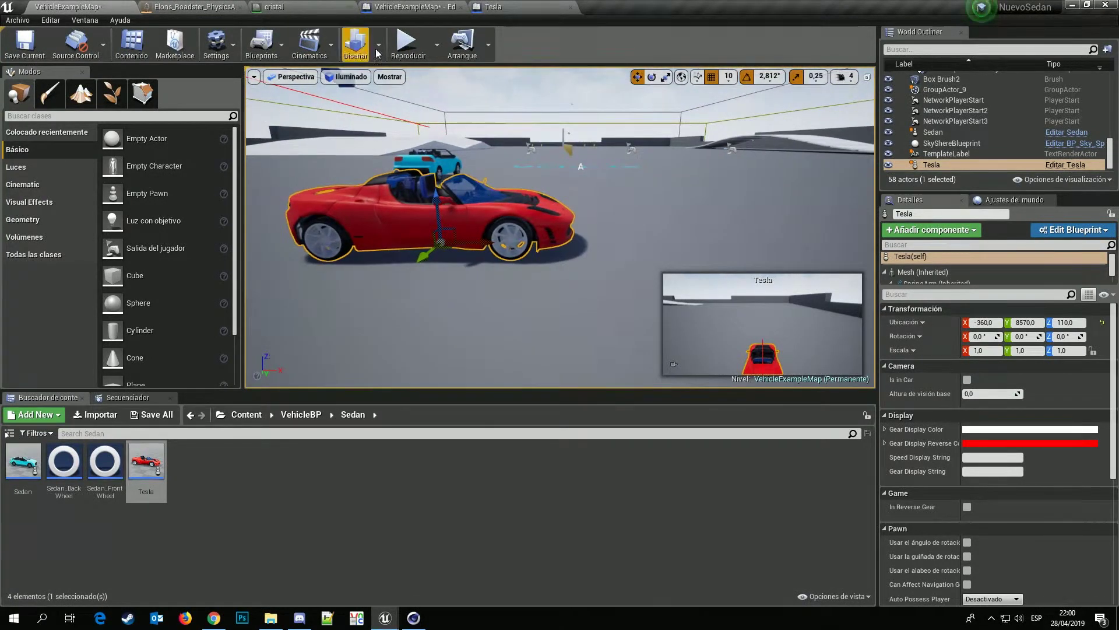
pyautogui.click(407, 44)
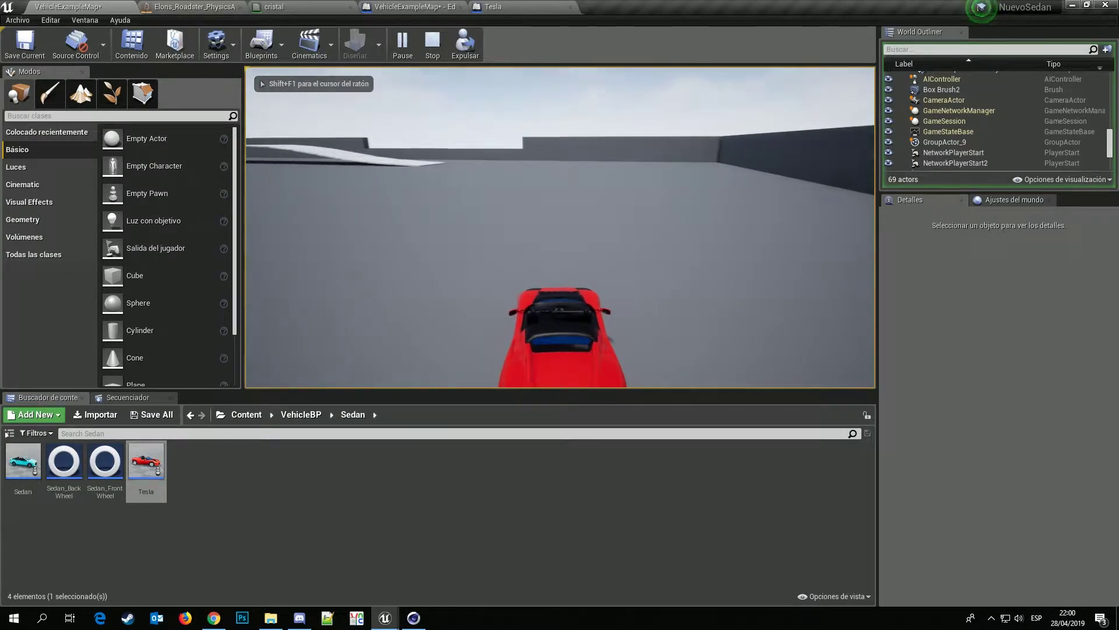
pyautogui.press('Escape')
pyautogui.click(494, 6)
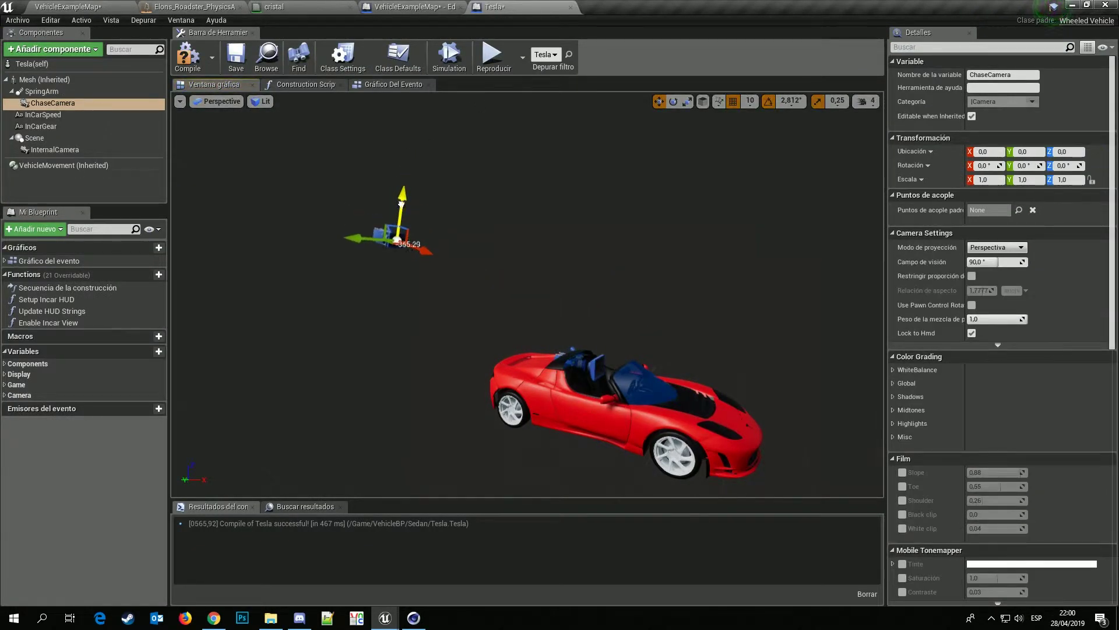
# Save the Tesla blueprint with ChaseCamera at Z 10 and start a new play session.
pyautogui.click(236, 57)
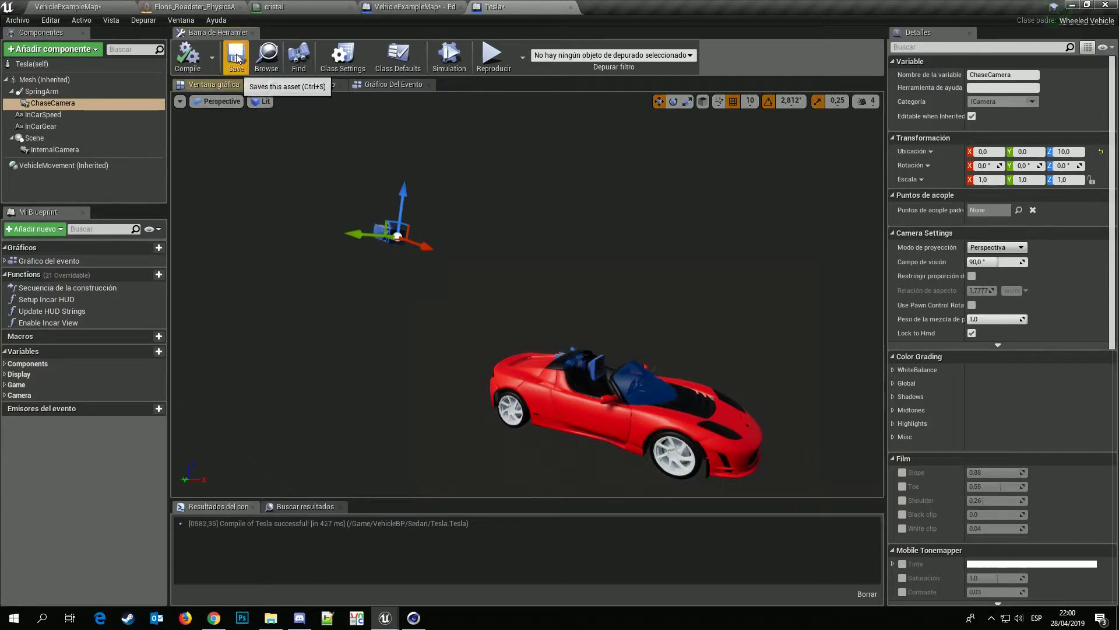
pyautogui.click(68, 6)
pyautogui.click(401, 56)
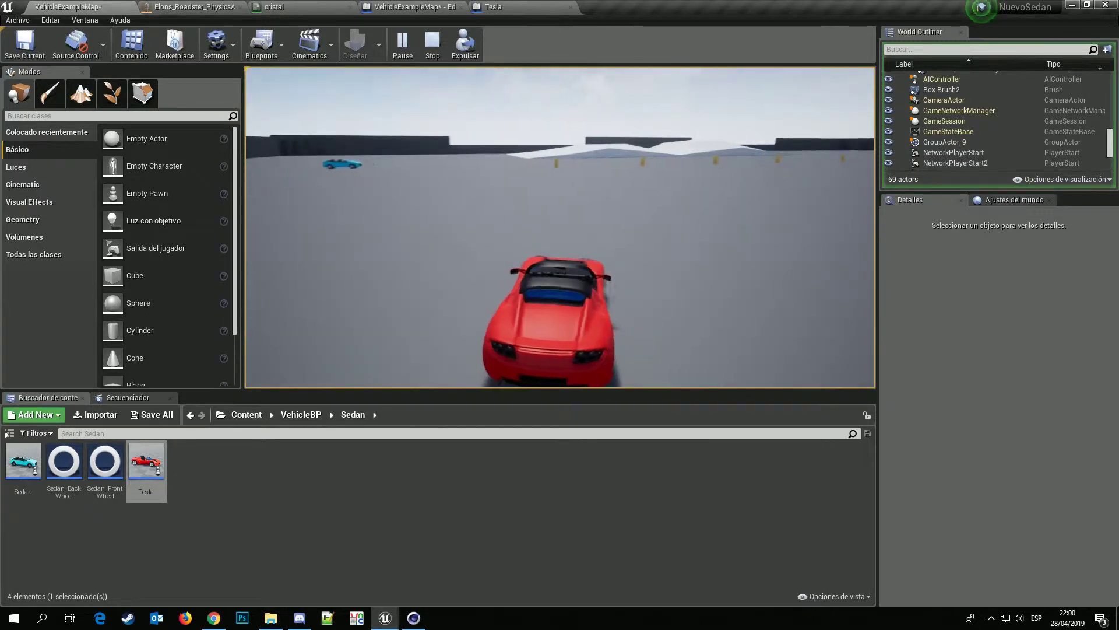
# Drive the Tesla, toggling with Tab between cockpit and chase cameras.
pyautogui.press('Tab')
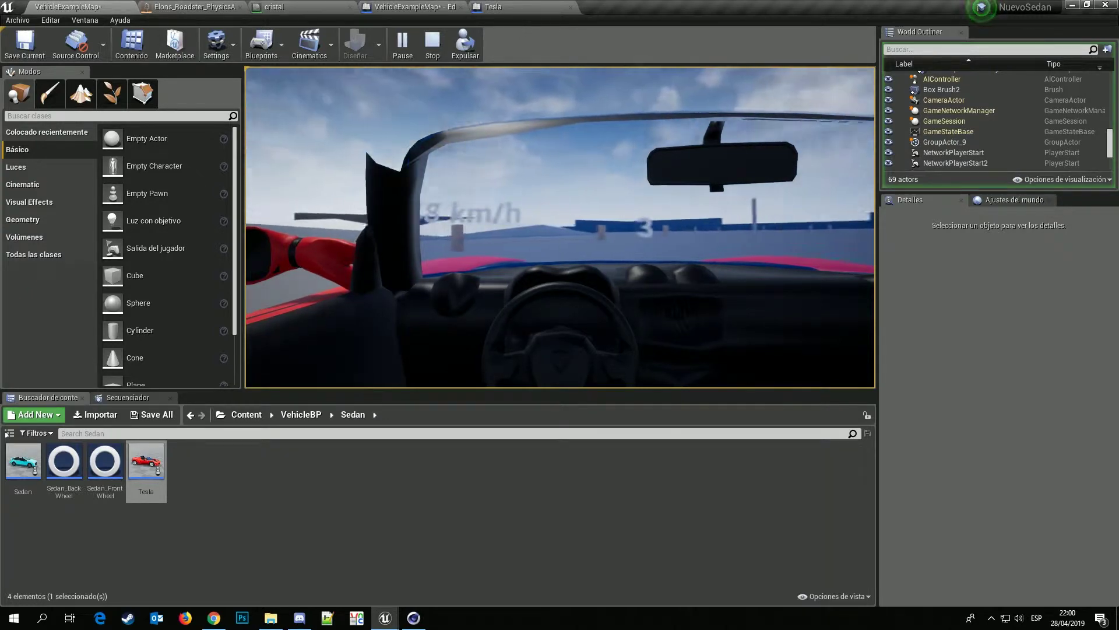
pyautogui.press('Tab')
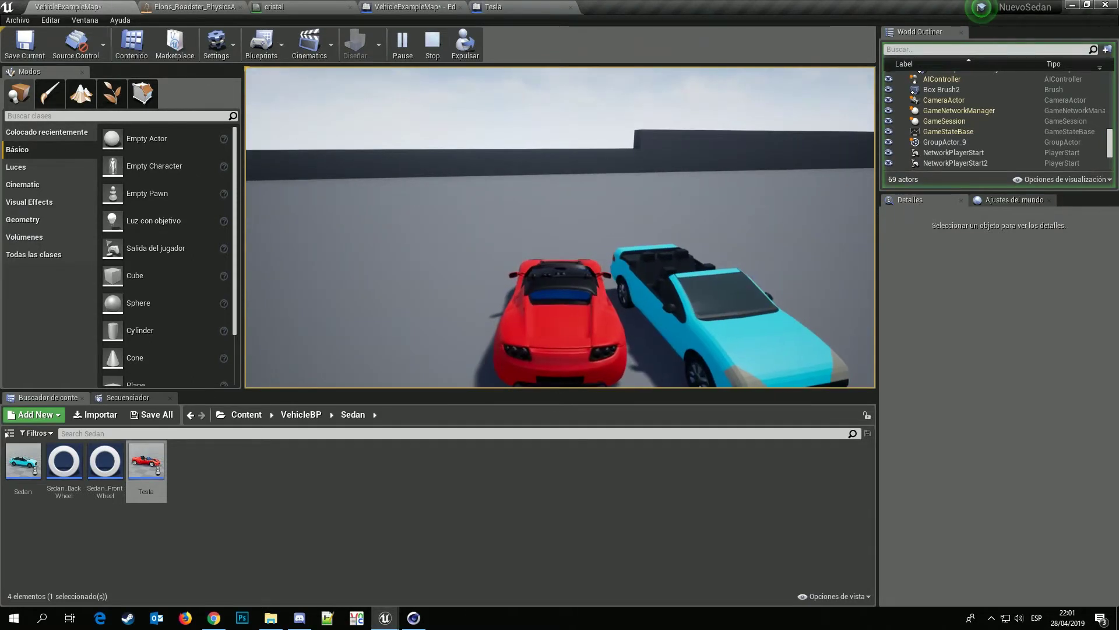
pyautogui.press('Tab')
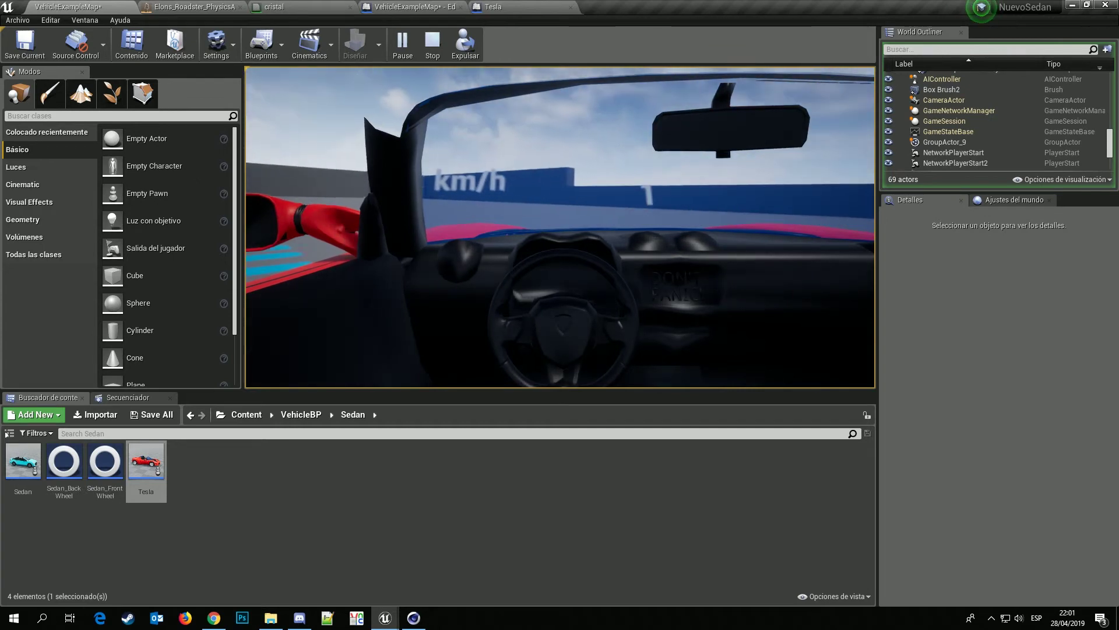
# Stop playing and save all modified content, including the map.
pyautogui.press('Escape')
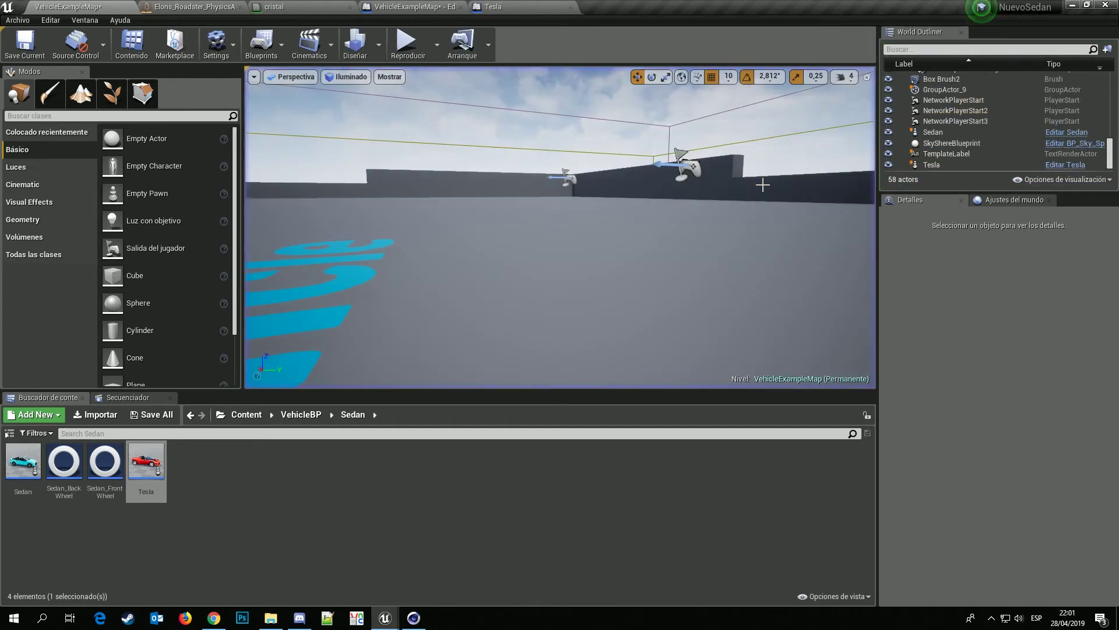
pyautogui.click(145, 415)
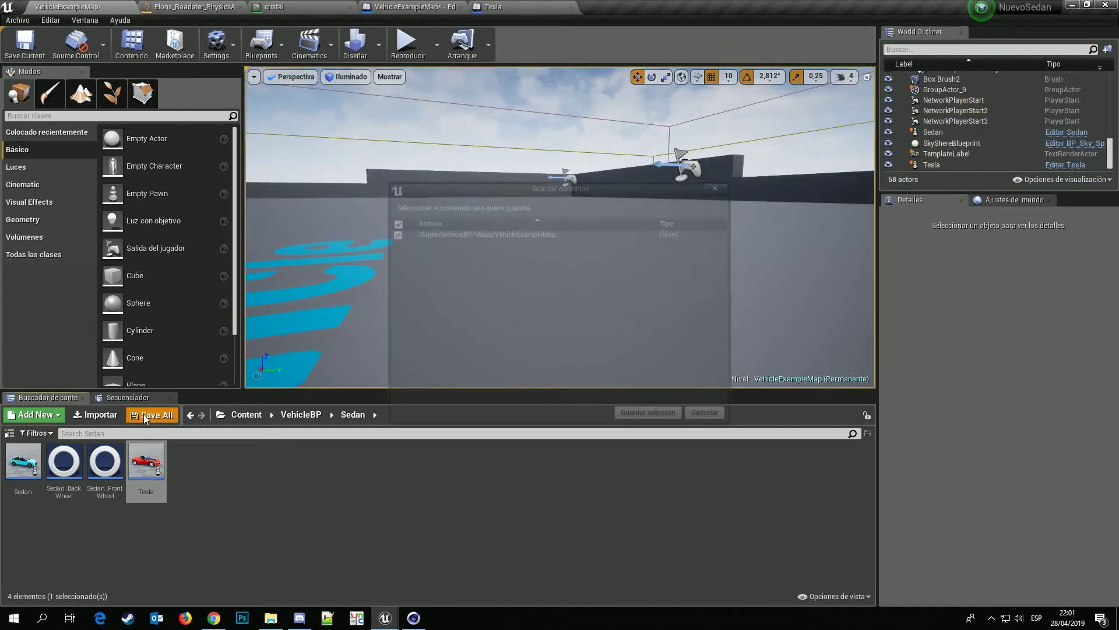
pyautogui.click(651, 416)
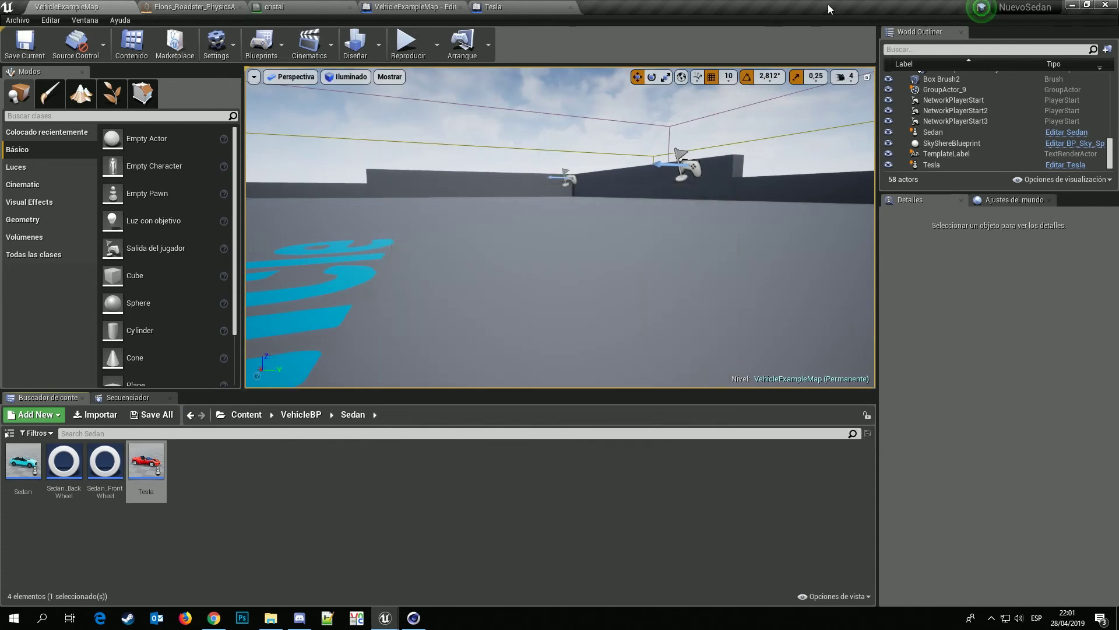